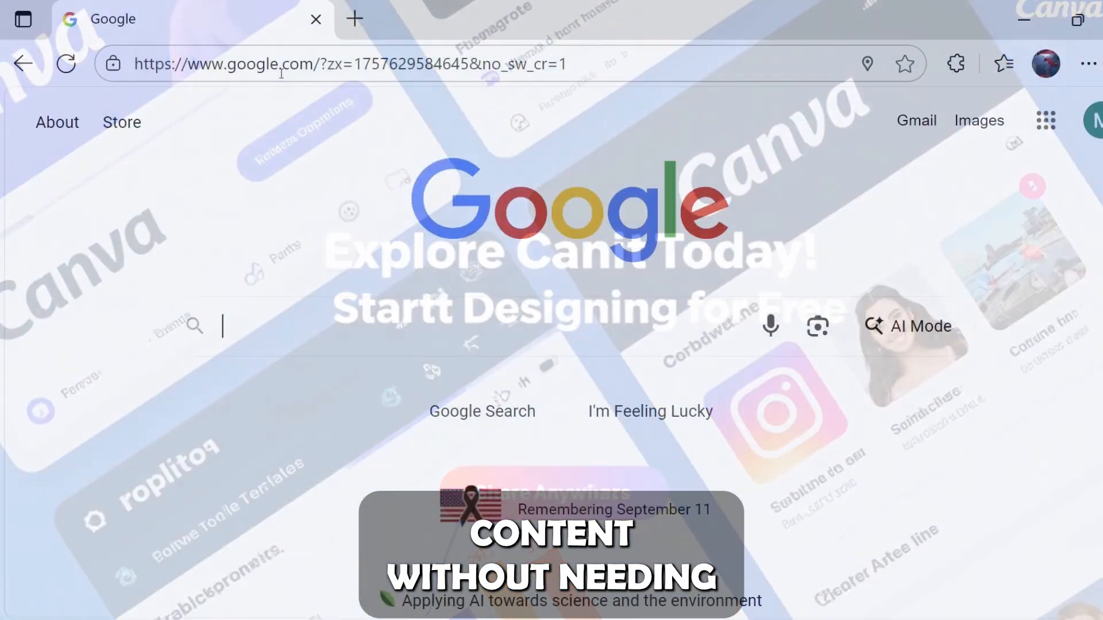
Step: Go to canva.com in Microsoft Edge
left_click(282, 64)
type("c")
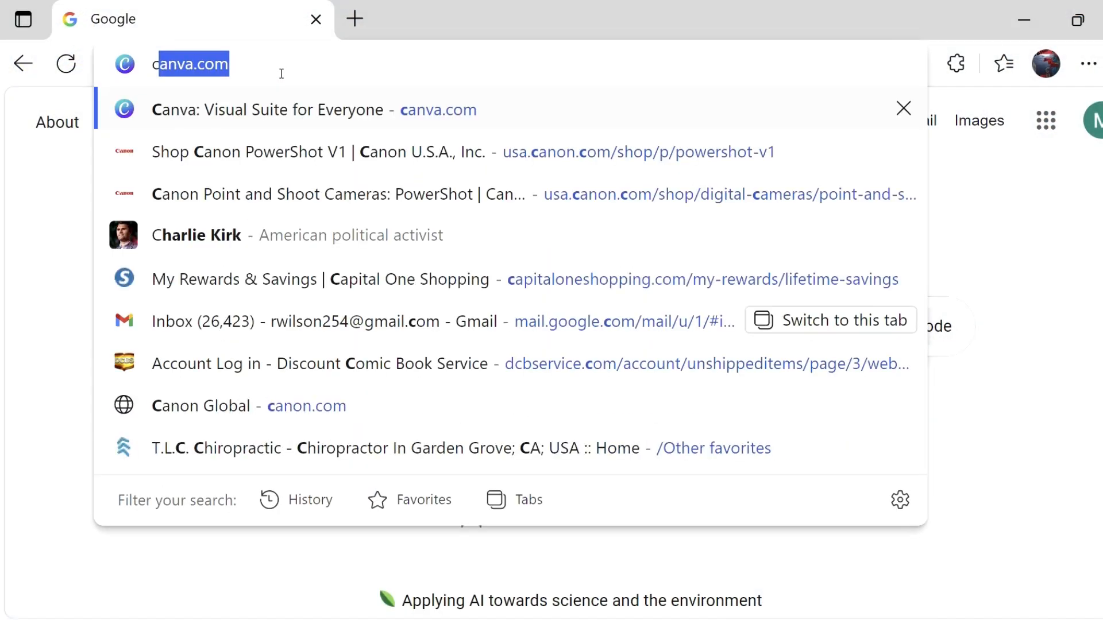
type("anva.com")
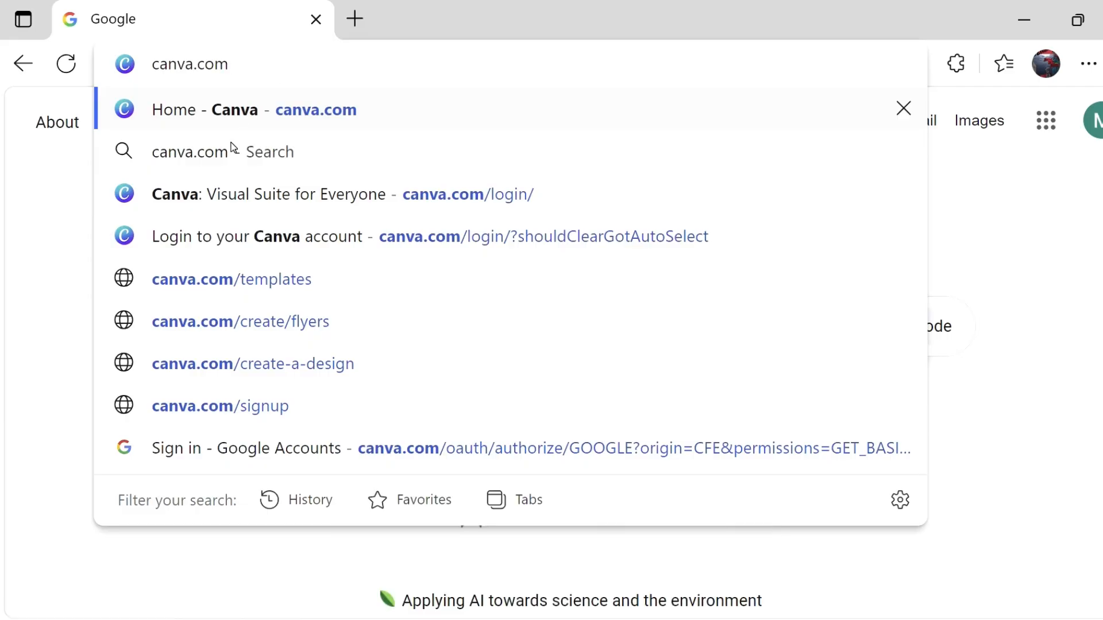
key("Return")
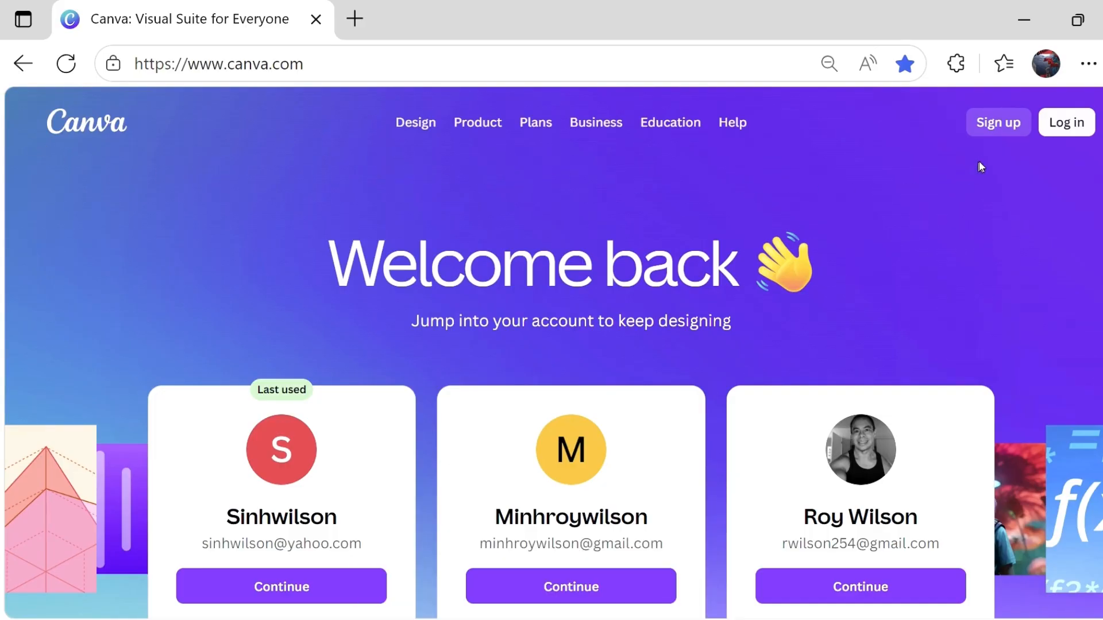
Step: Choose Sign up with another account via e-mail, and enter the account's e-mail address
left_click(1011, 123)
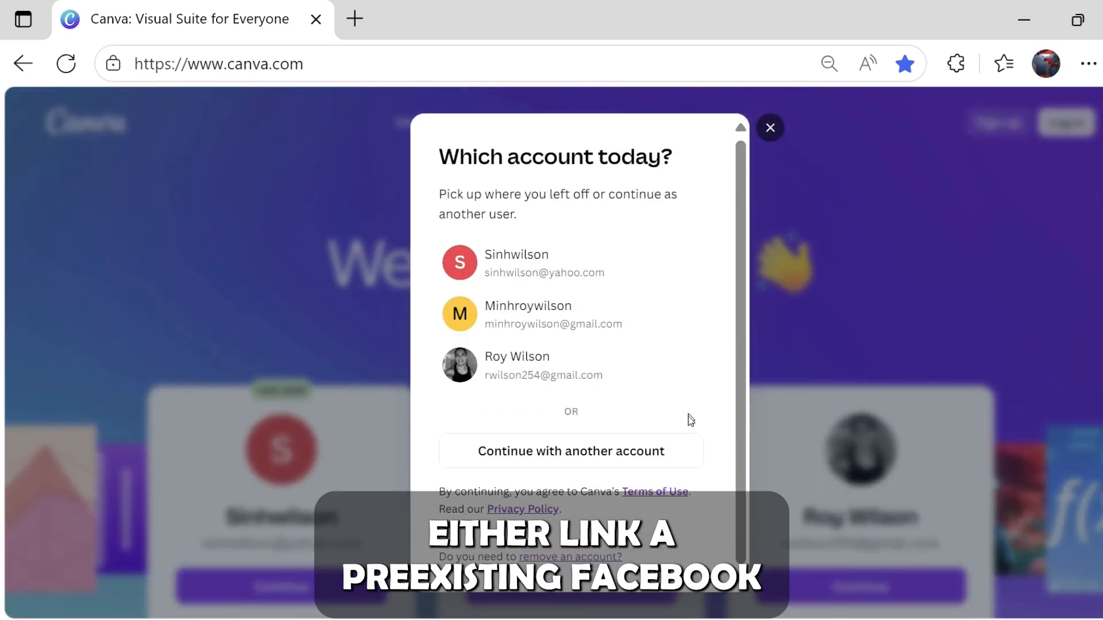
left_click(684, 452)
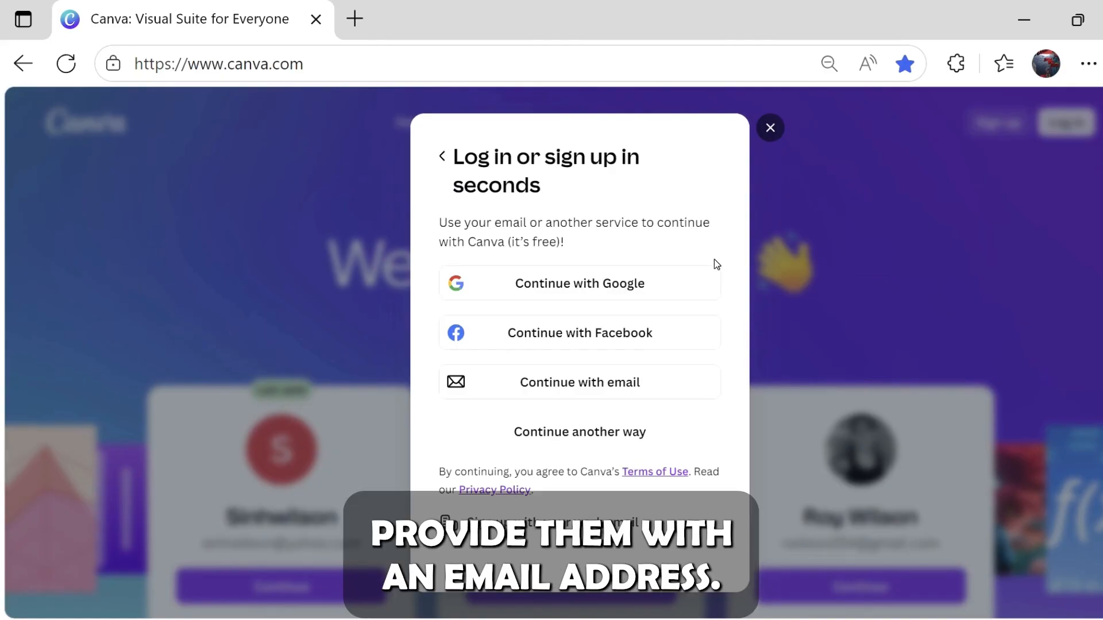
left_click(684, 391)
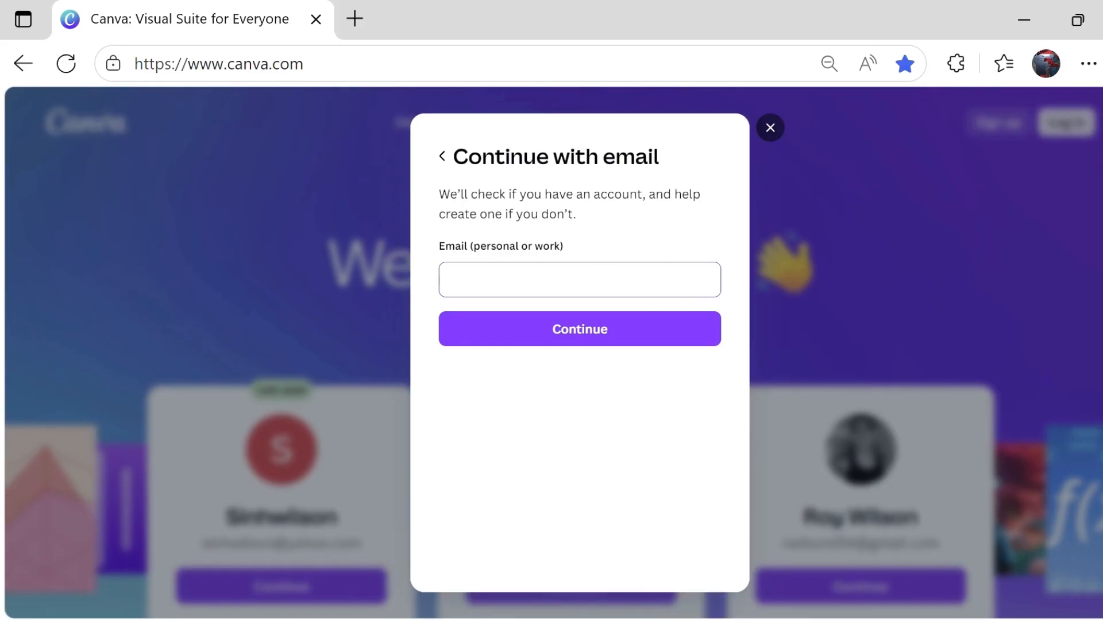
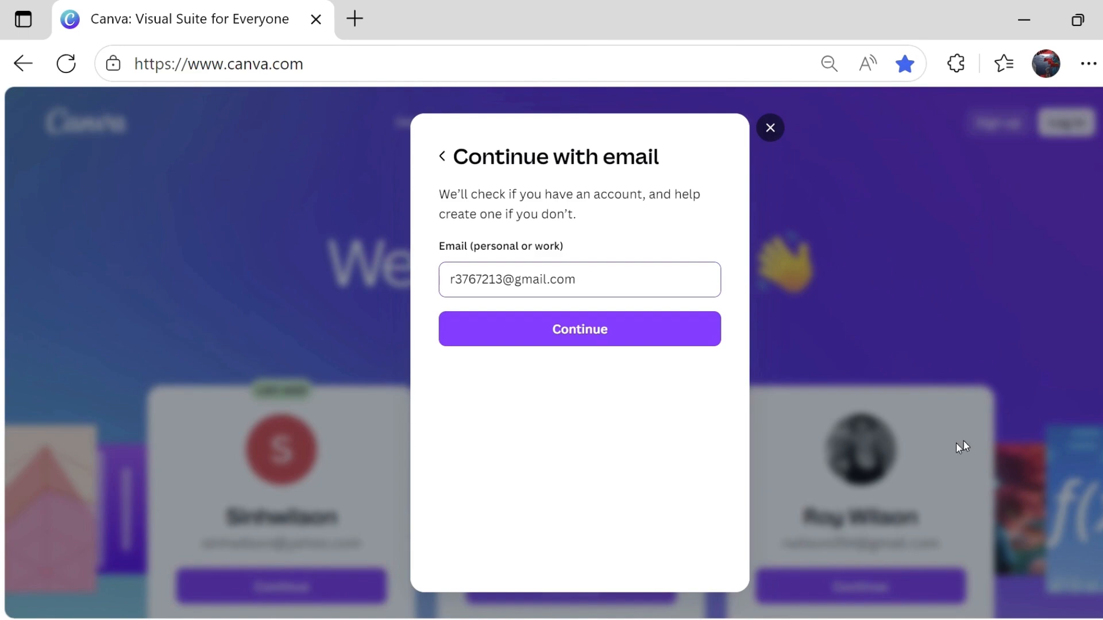
Step: Submit the e-mail, accept the suggested name and enter the emailed verification code
left_click(595, 339)
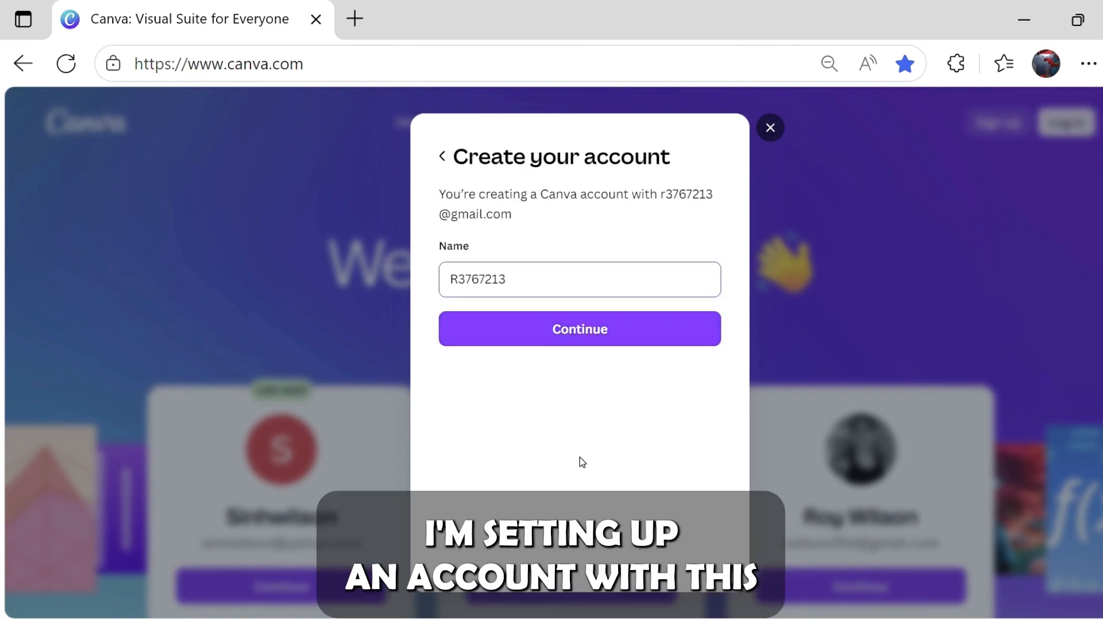
left_click(582, 340)
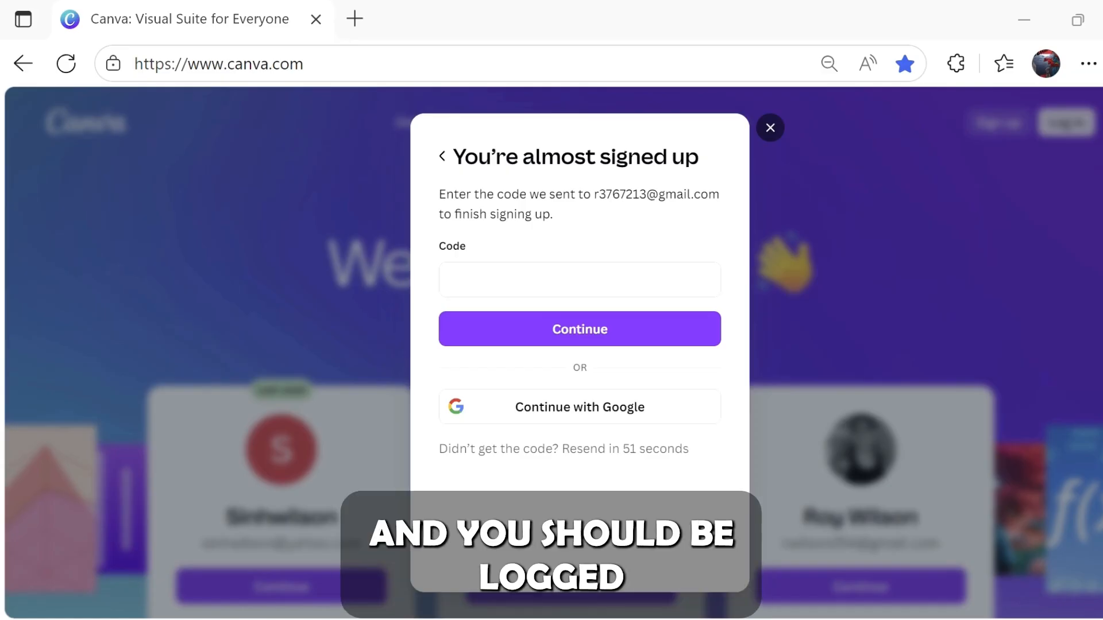
left_click(511, 284)
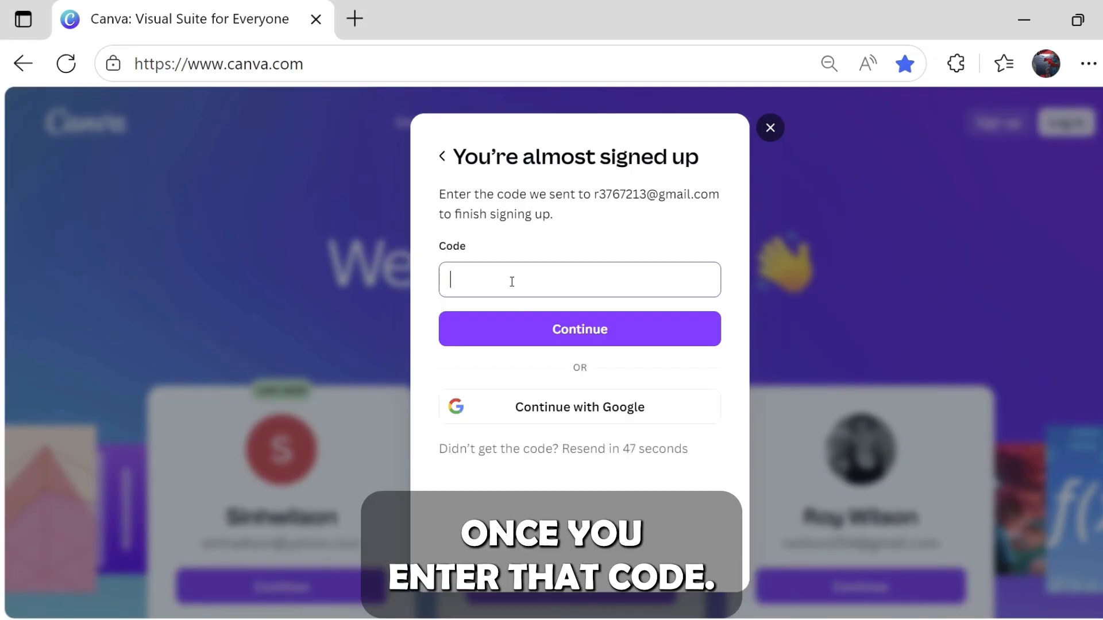
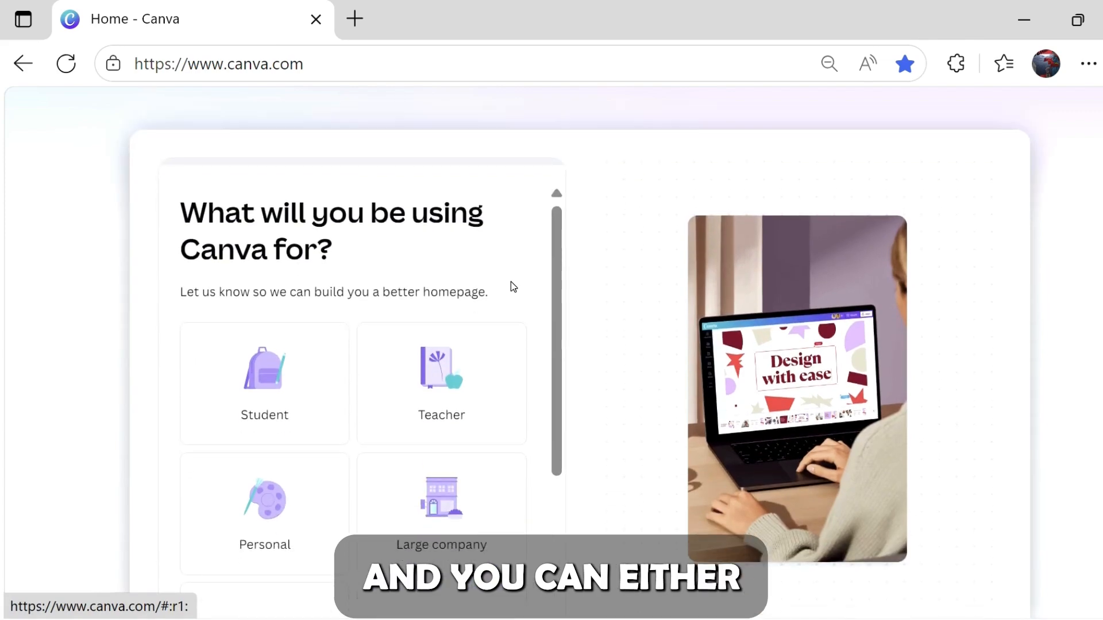
Step: Choose Personal as Canva's use and skip the style personalisation questions
scroll(495, 390, "down", 3)
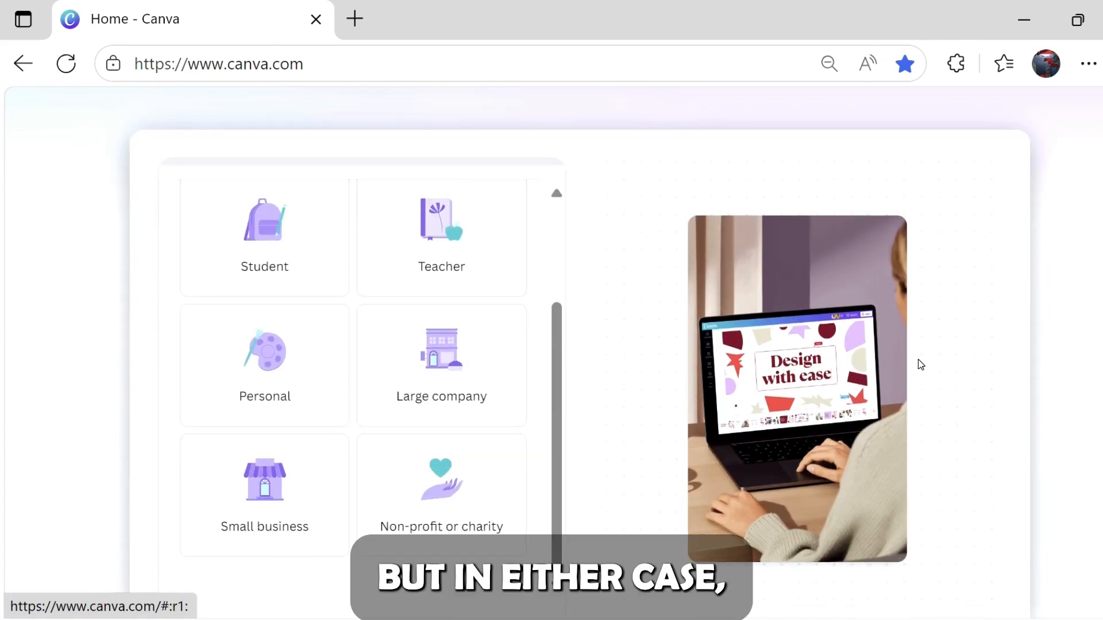
scroll(454, 345, "up", 3)
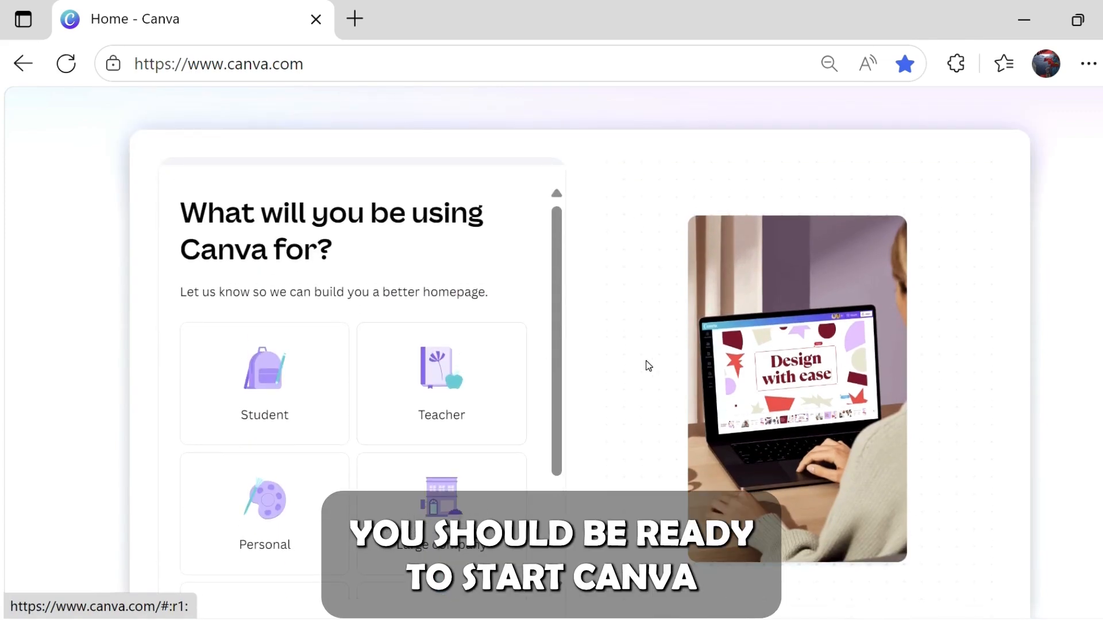
scroll(534, 389, "down", 2)
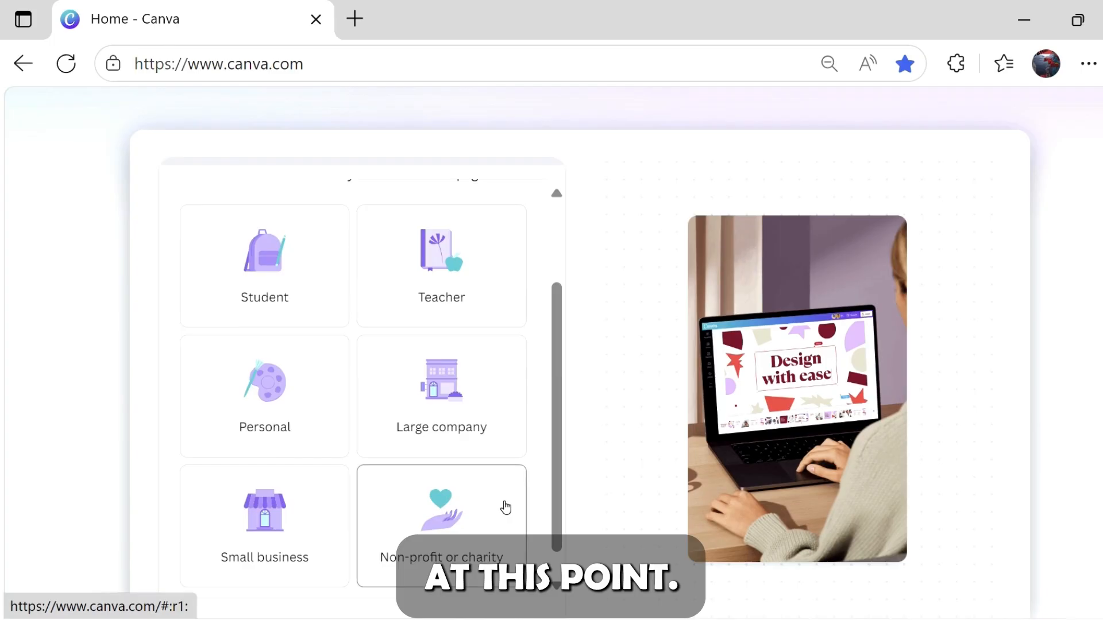
left_click(301, 414)
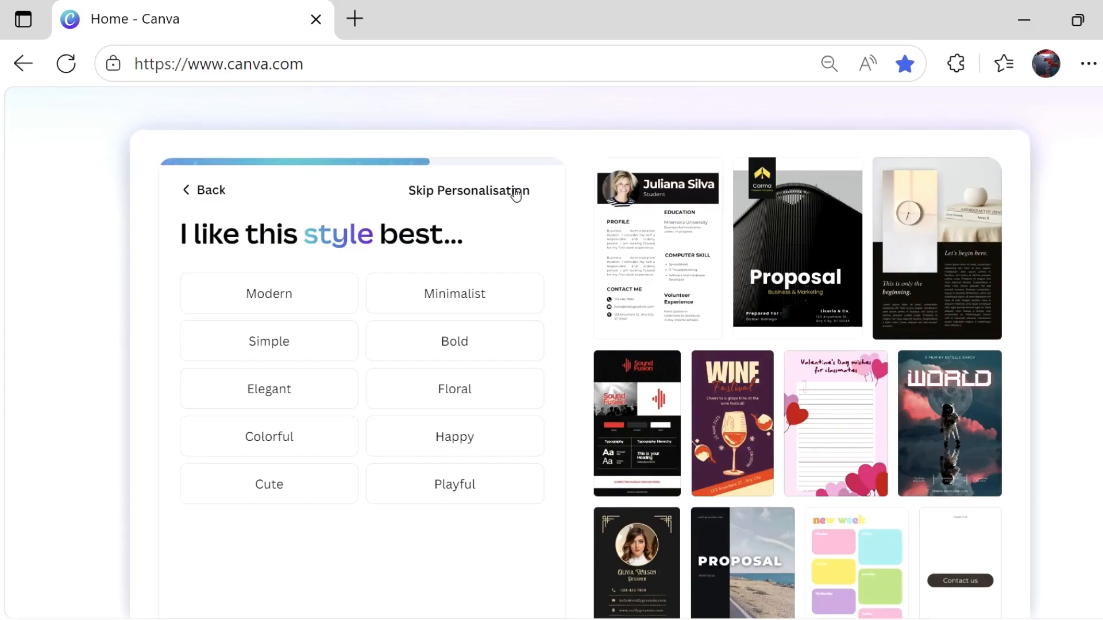
left_click(516, 191)
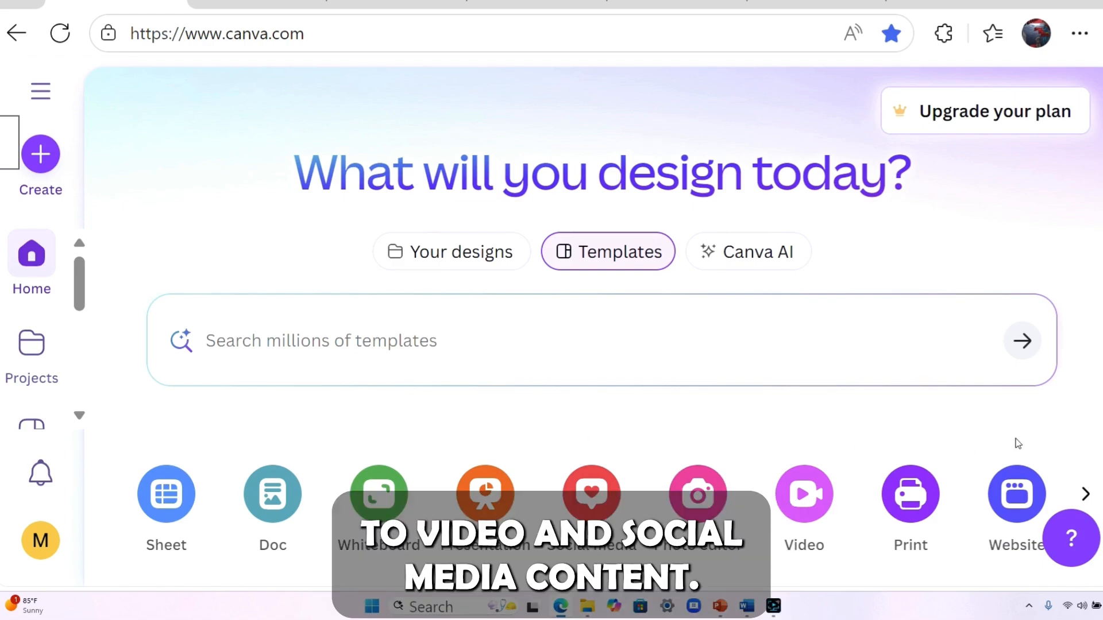
Step: Start a new blank Website design from the home page
left_click(1029, 500)
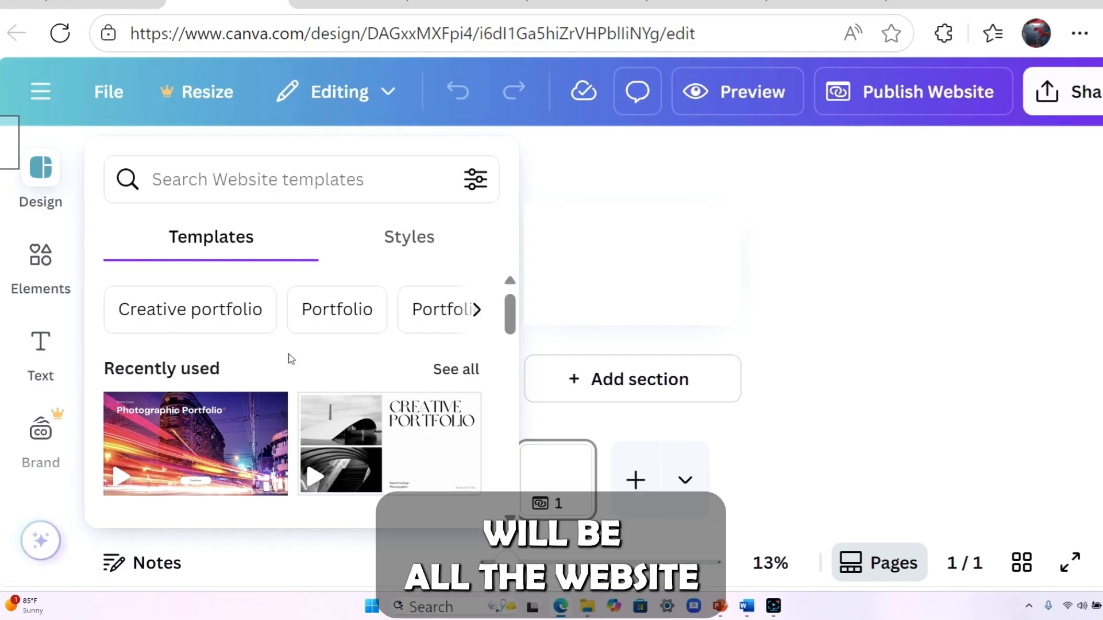
scroll(322, 356, "down", 10)
scroll(330, 358, "up", 10)
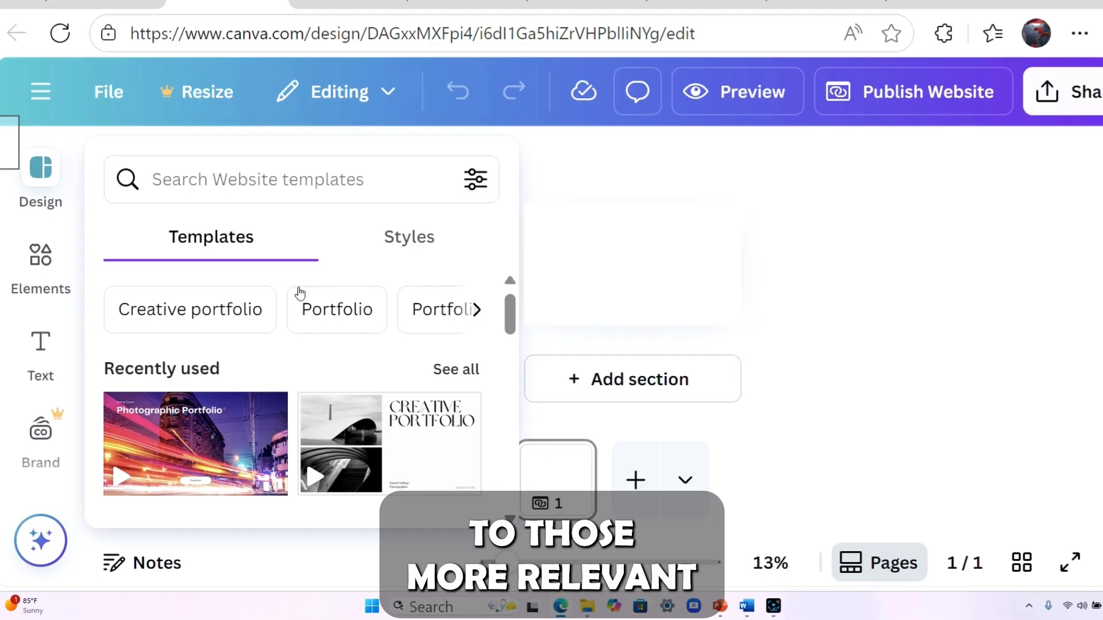
Step: Search the website templates for 'website portfolio templates' and browse the results
left_click(262, 167)
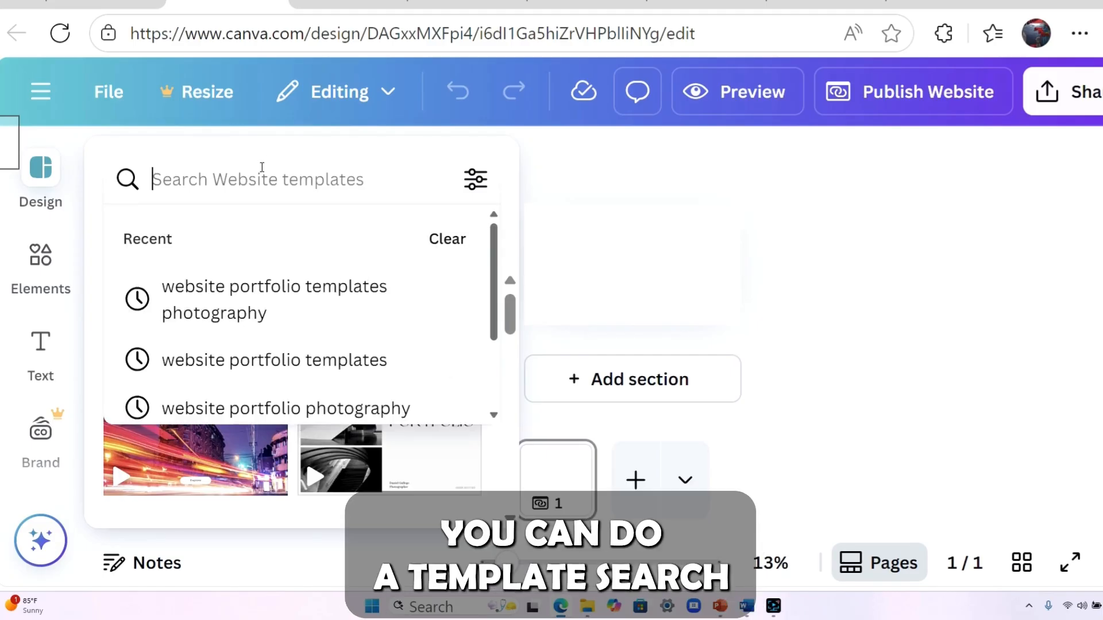
left_click(280, 360)
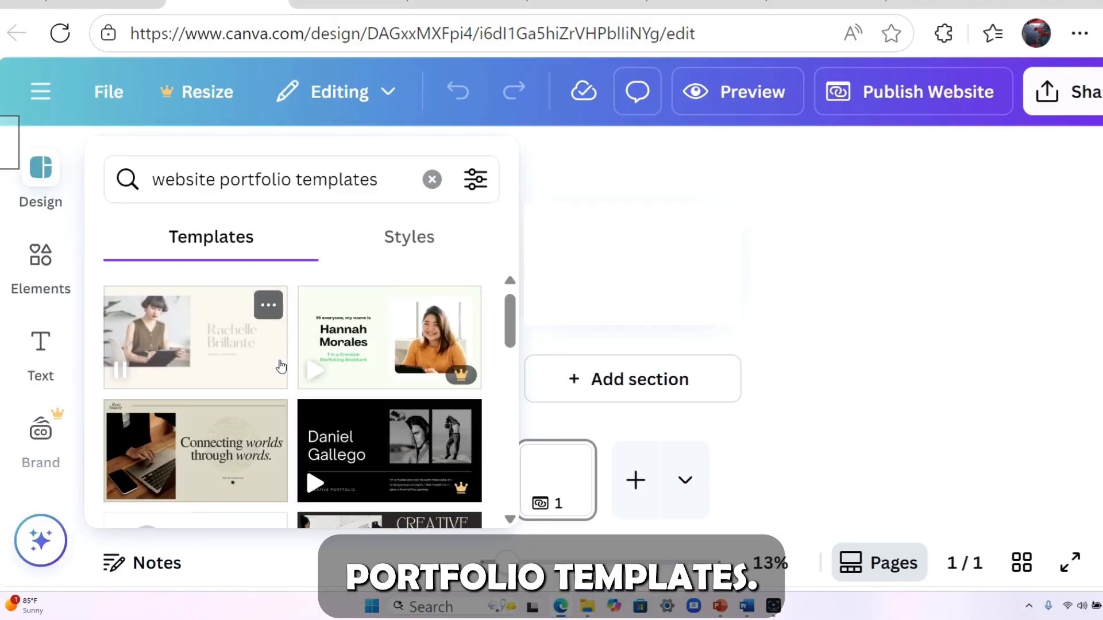
scroll(357, 347, "down", 5)
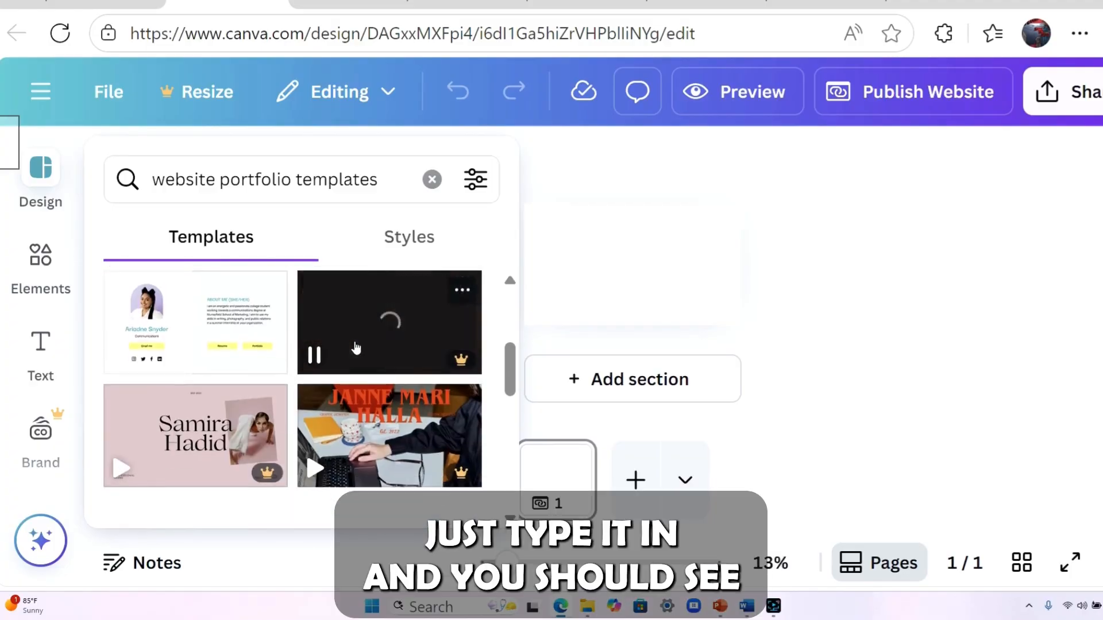
scroll(357, 347, "up", 5)
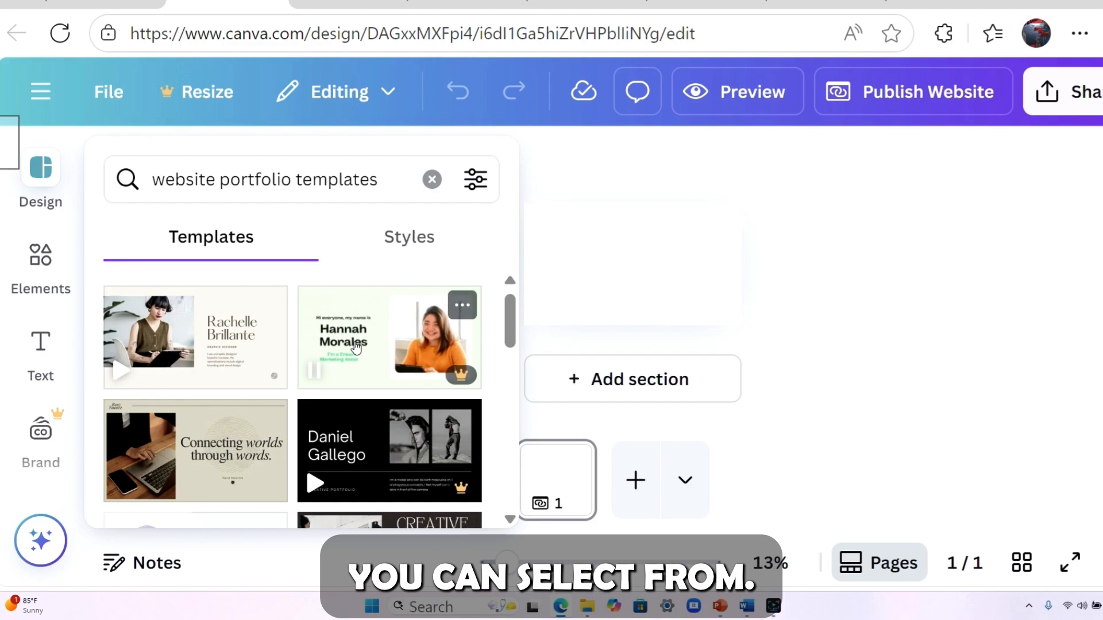
scroll(356, 347, "down", 1)
scroll(356, 347, "down", 5)
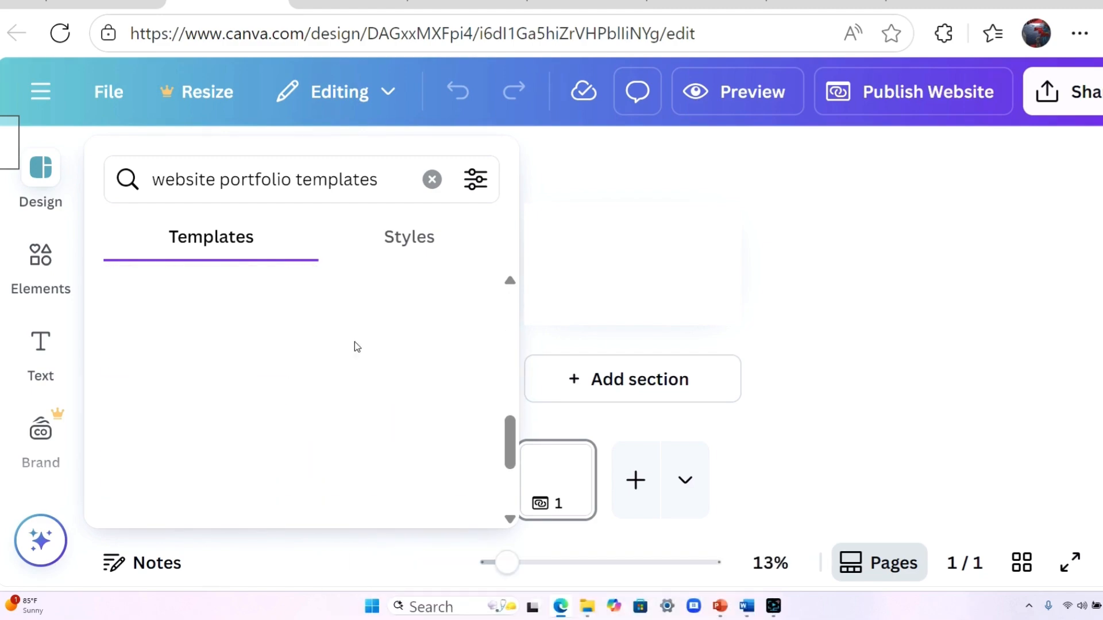
scroll(356, 347, "up", 2)
scroll(356, 347, "down", 8)
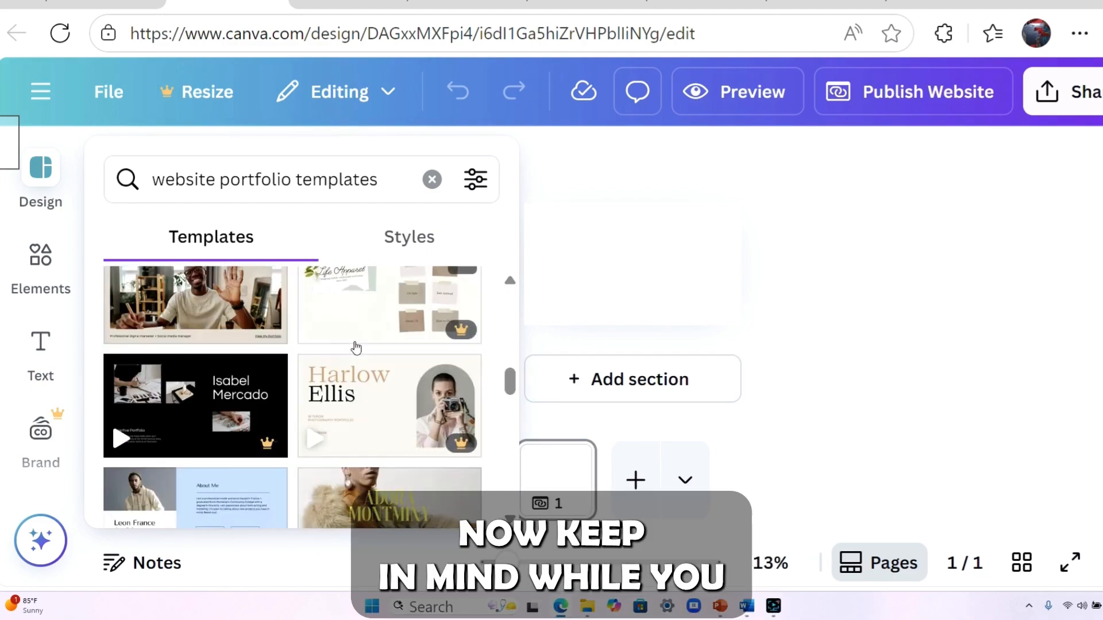
left_click(386, 182)
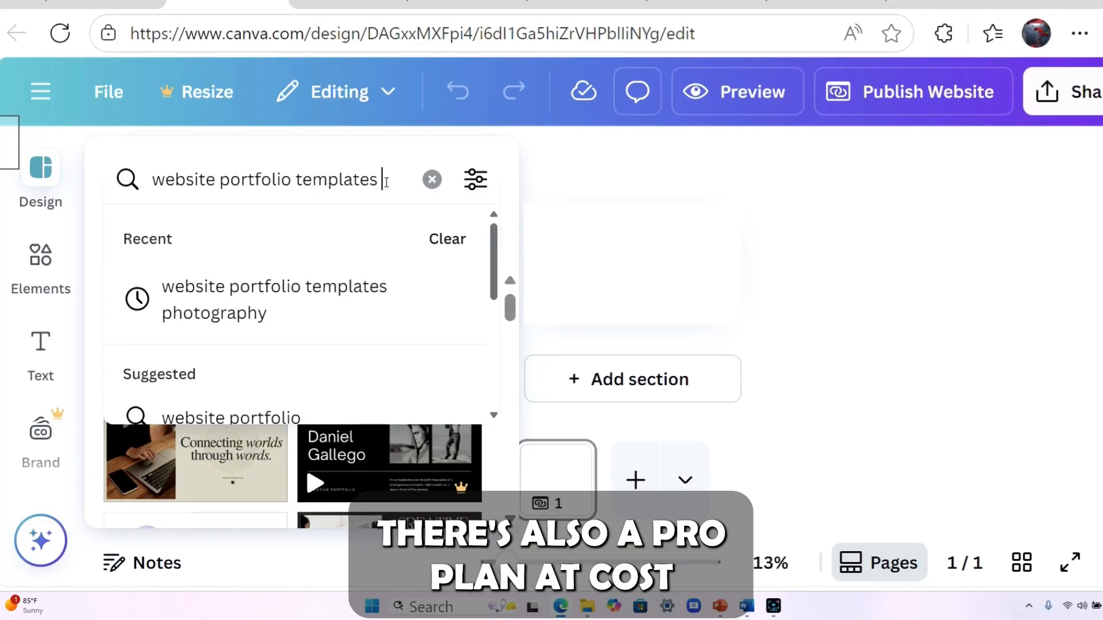
type("ph")
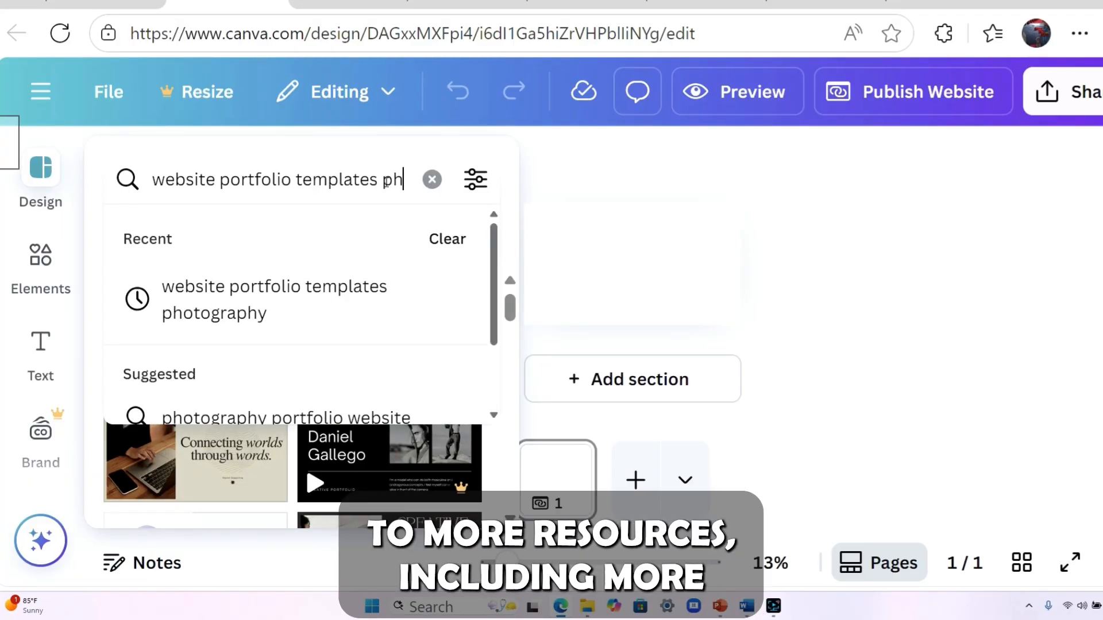
type("otography")
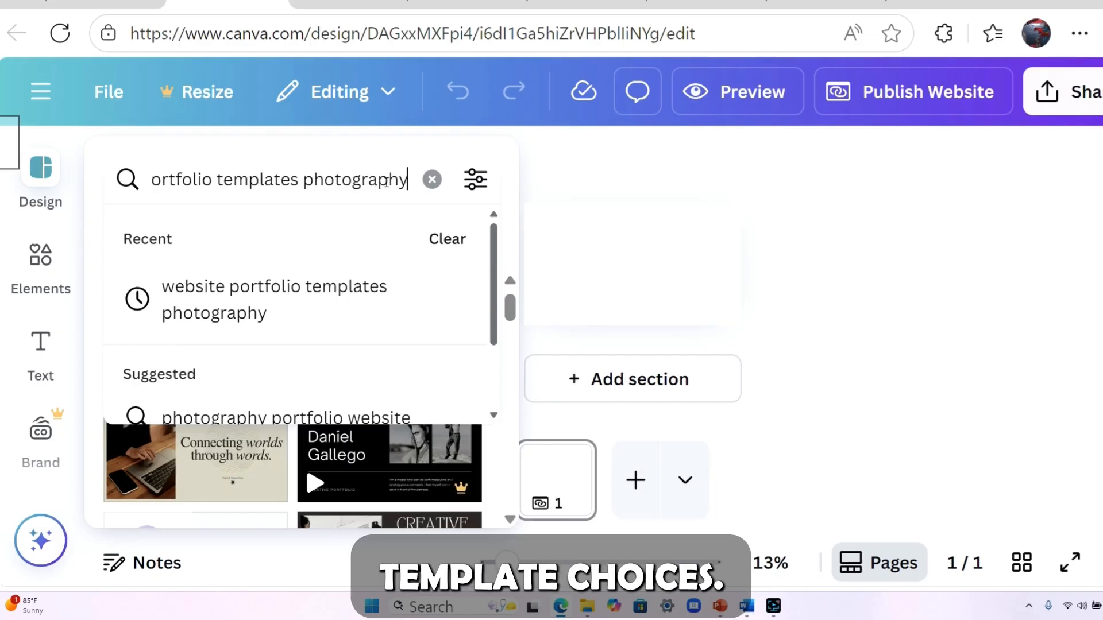
key("Return")
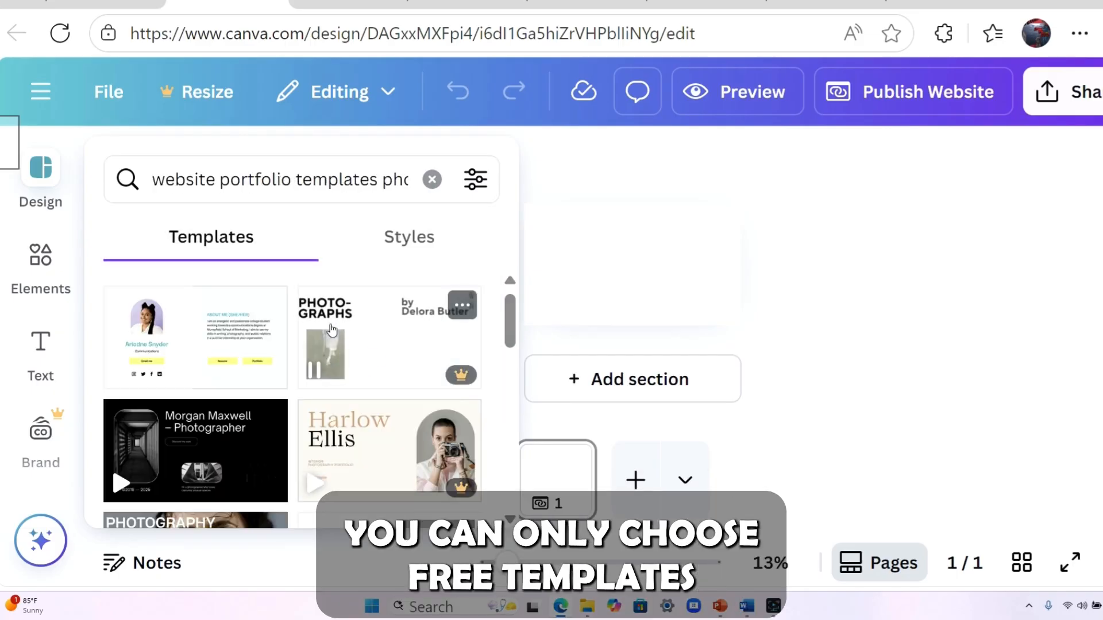
scroll(332, 331, "down", 2)
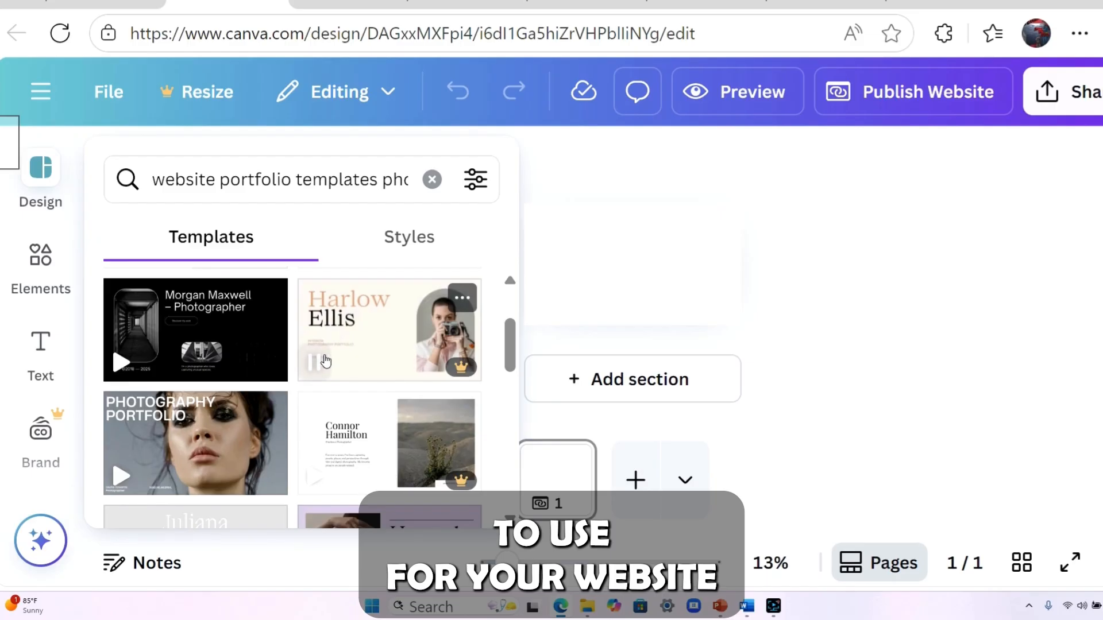
scroll(322, 359, "down", 2)
scroll(264, 368, "down", 4)
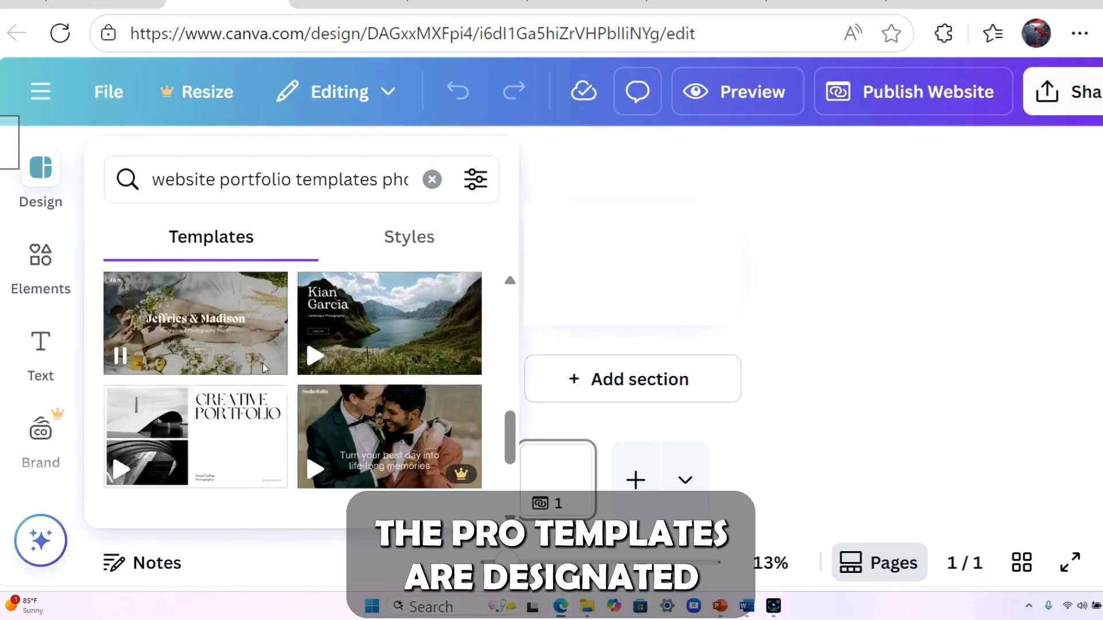
scroll(264, 368, "down", 4)
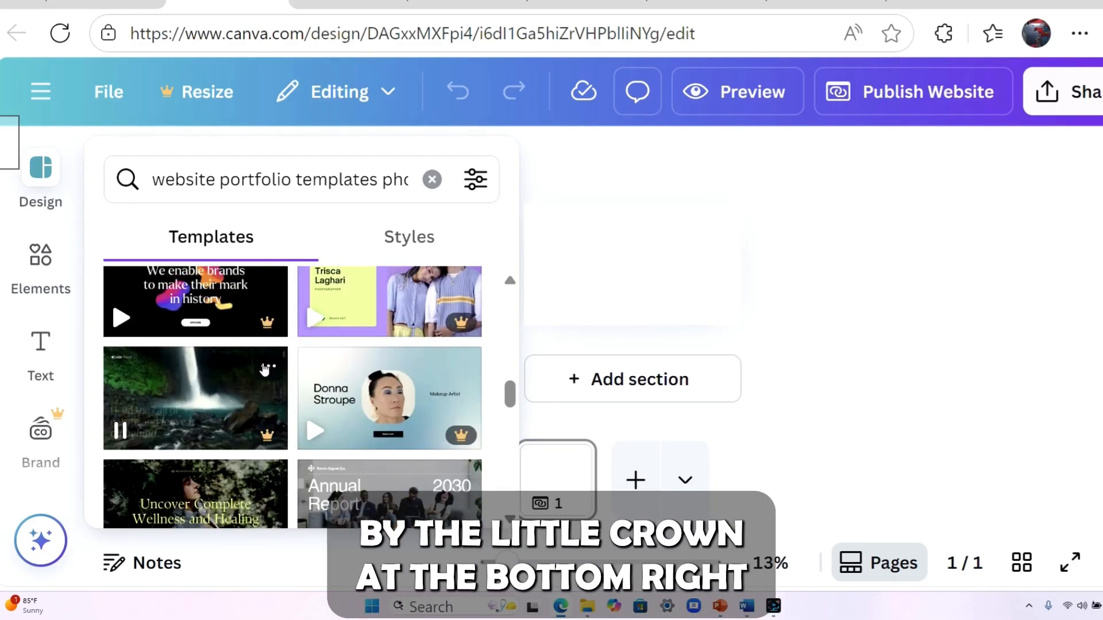
scroll(365, 407, "up", 5)
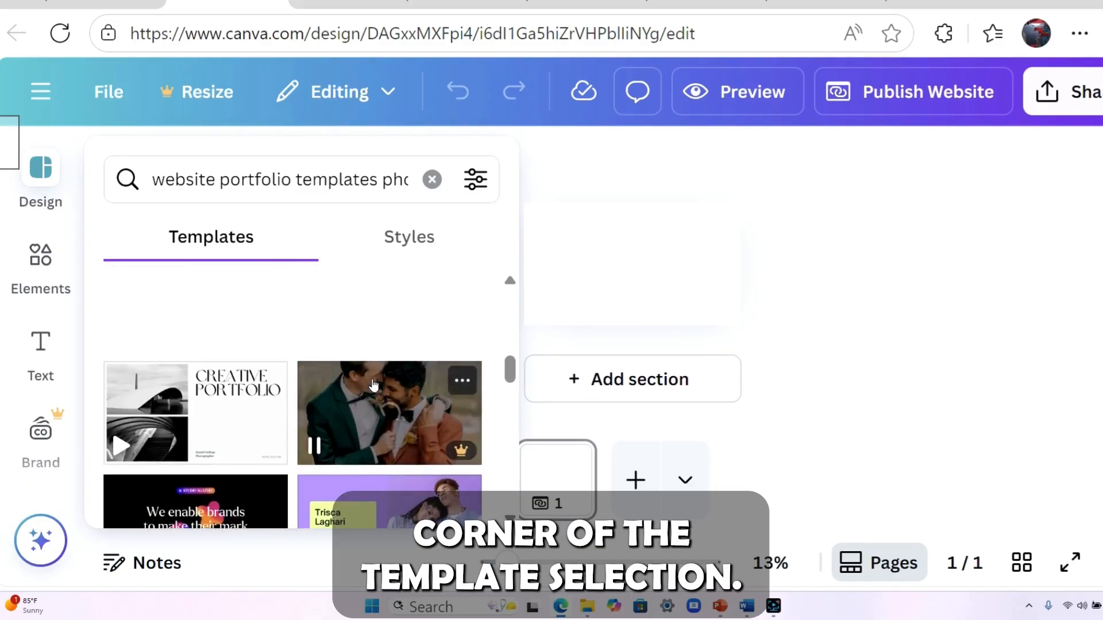
scroll(373, 384, "down", 4)
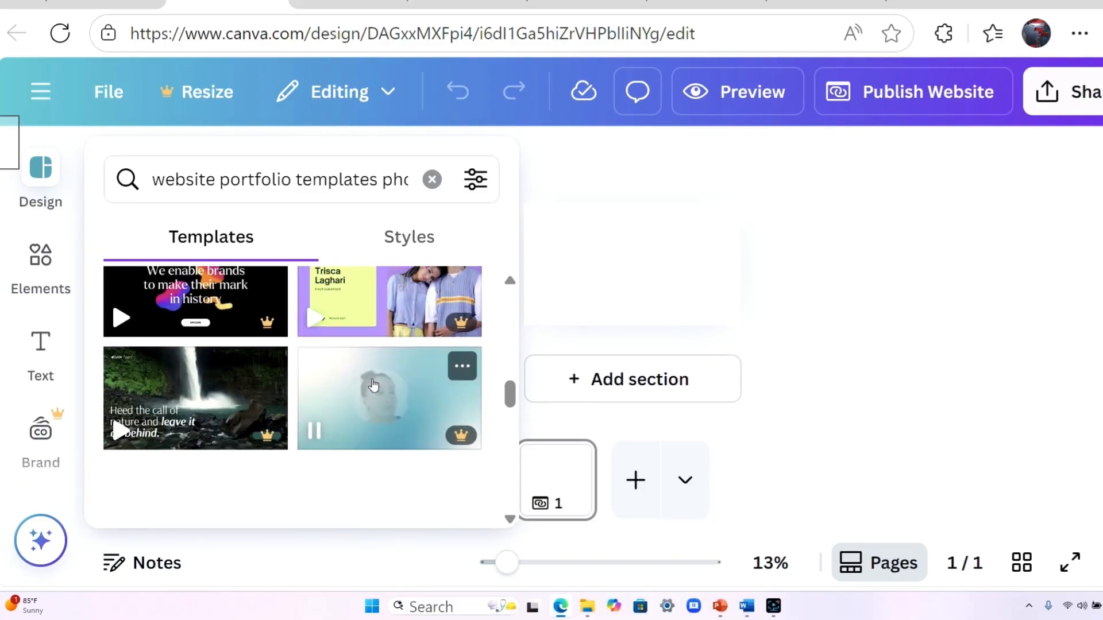
scroll(255, 425, "up", 2)
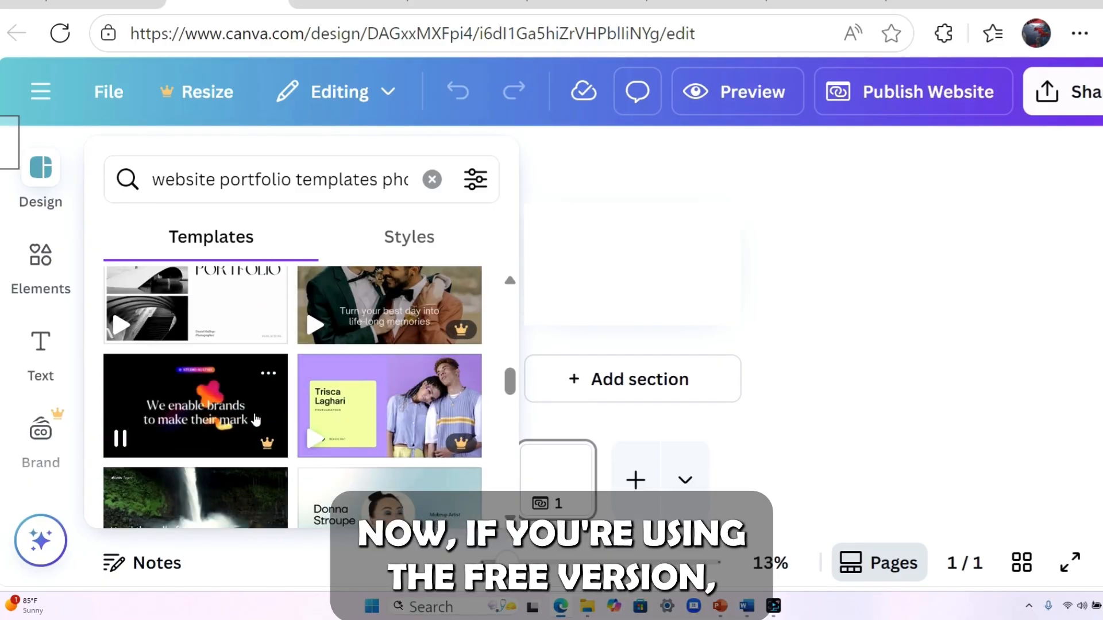
scroll(253, 419, "up", 2)
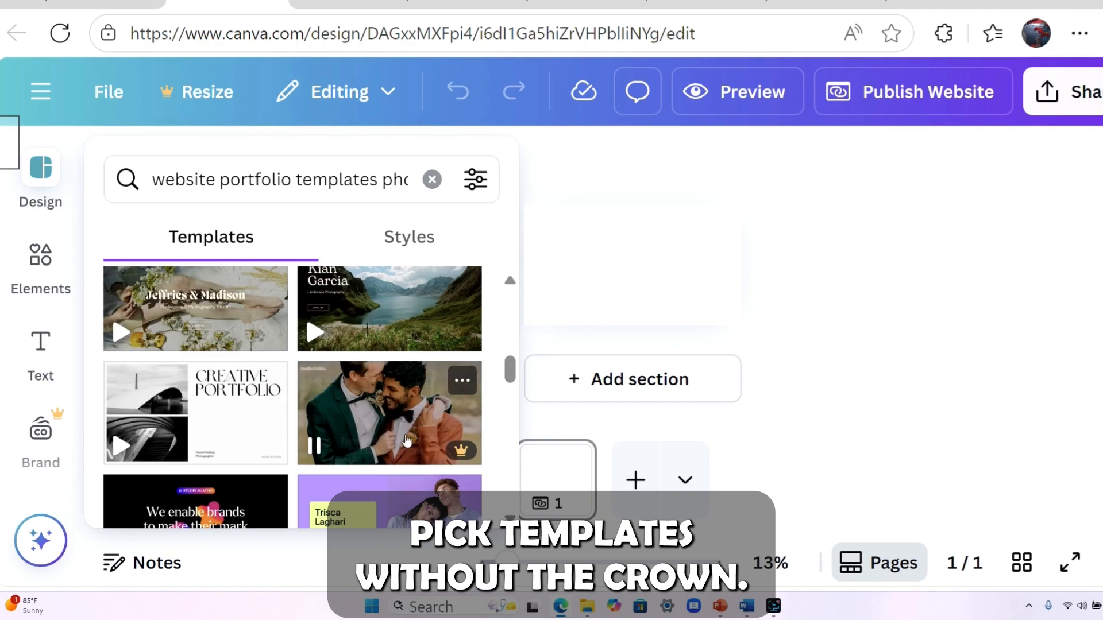
mouse_move(456, 454)
scroll(457, 453, "down", 2)
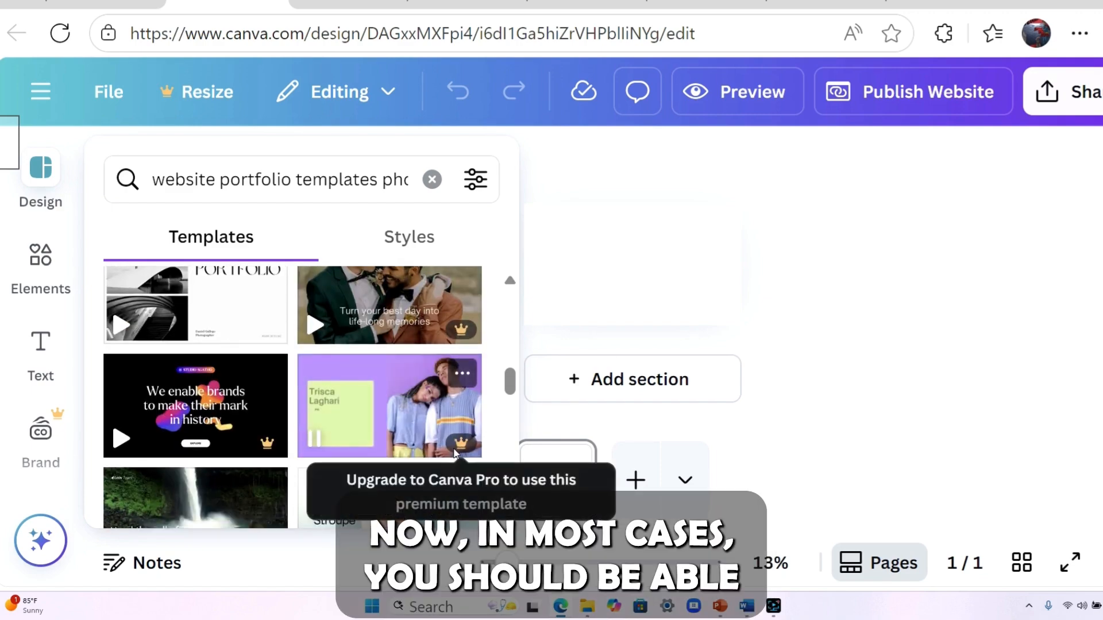
mouse_move(267, 443)
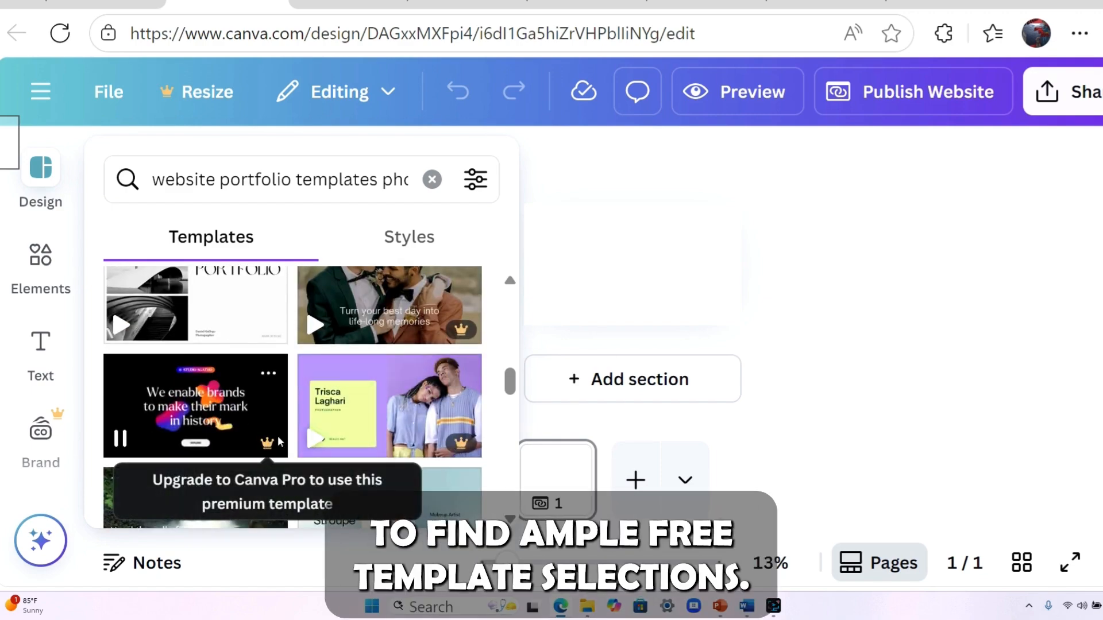
scroll(287, 439, "down", 2)
scroll(290, 440, "down", 2)
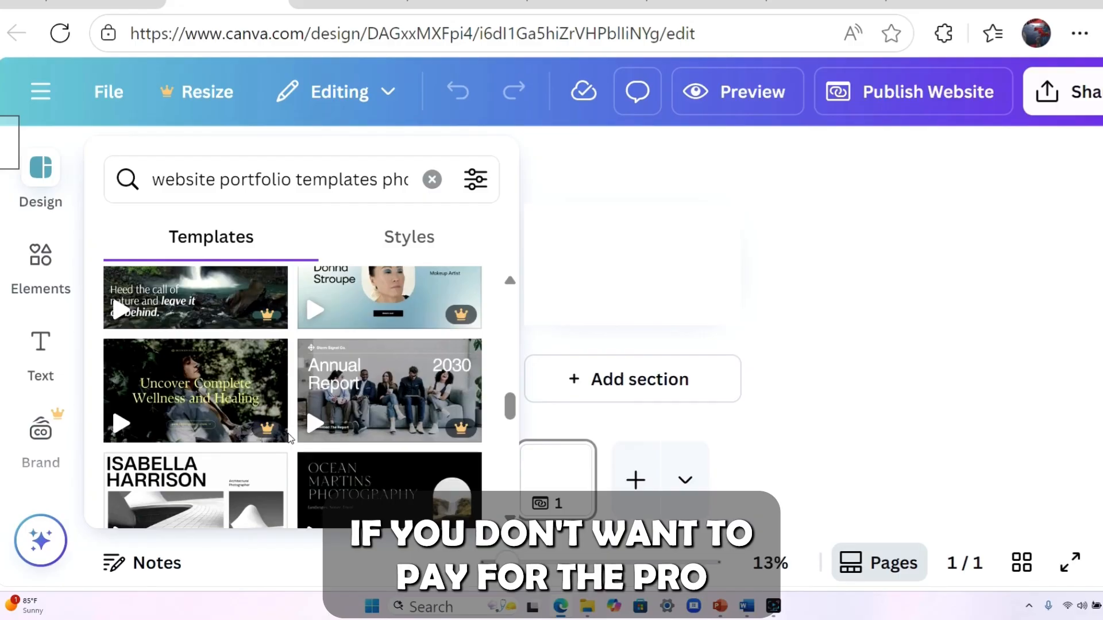
scroll(290, 439, "down", 2)
scroll(290, 439, "down", 2)
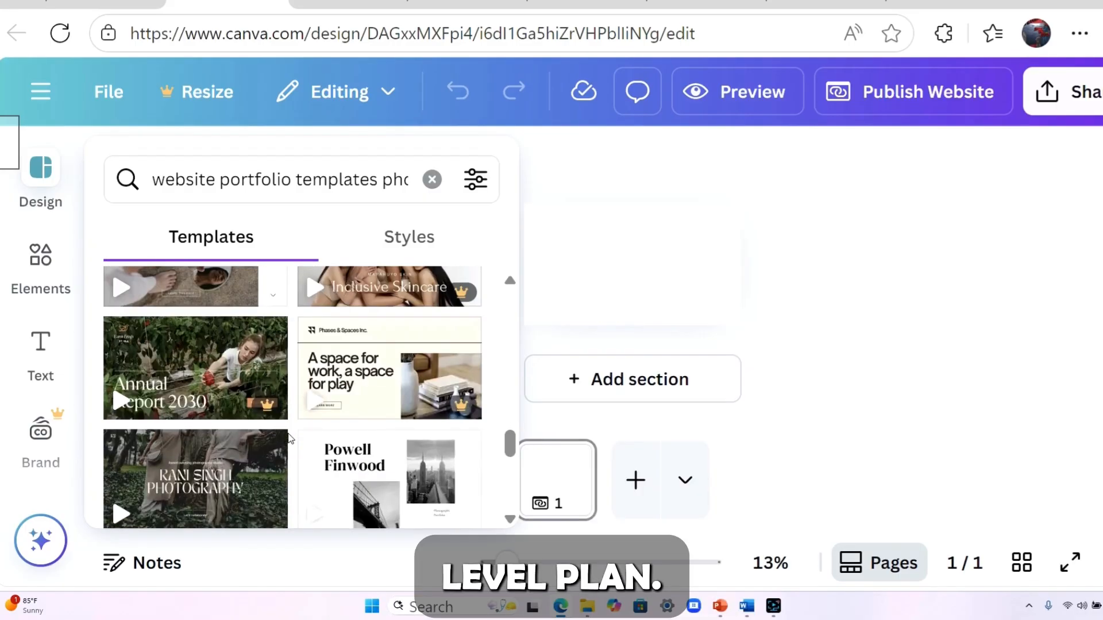
scroll(290, 439, "down", 4)
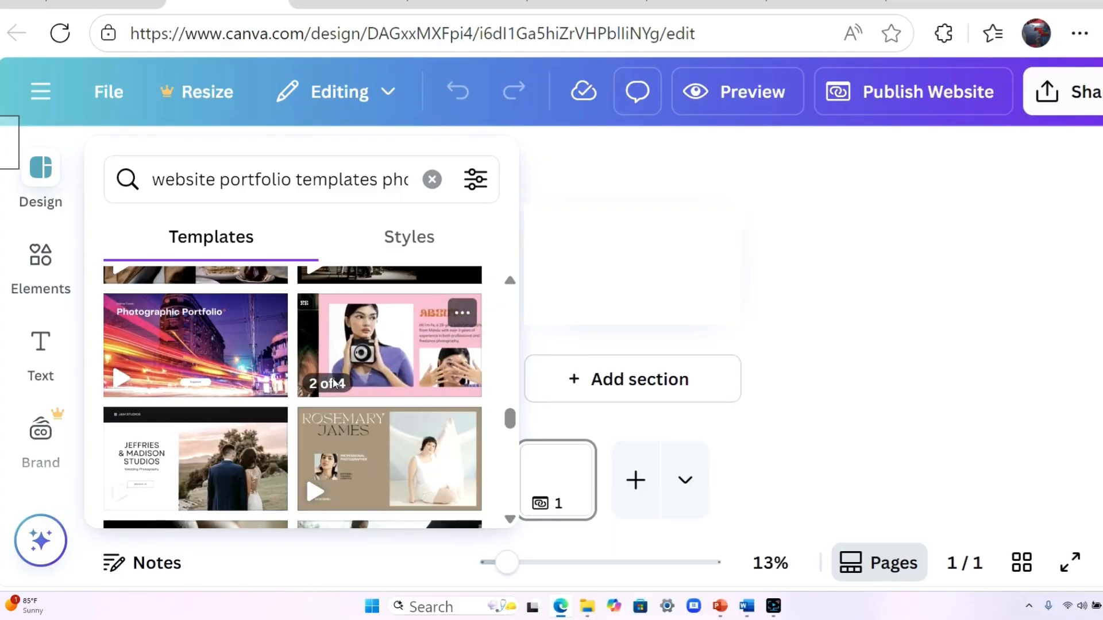
scroll(278, 340, "up", 2)
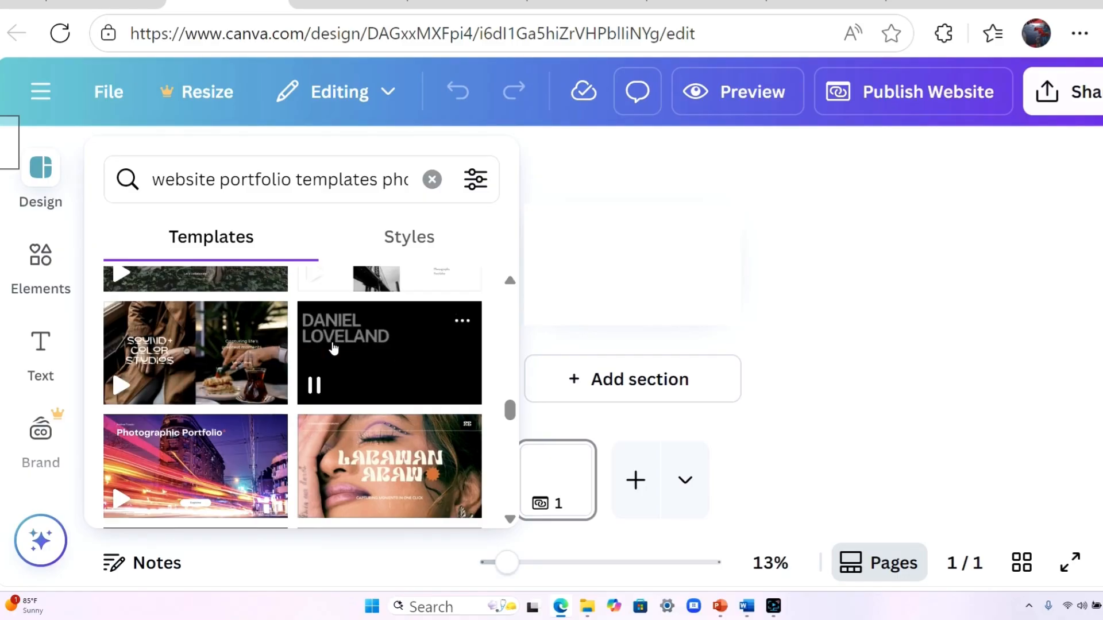
Step: Apply all 5 sections of the Photographic Portfolio template to the design
left_click(239, 453)
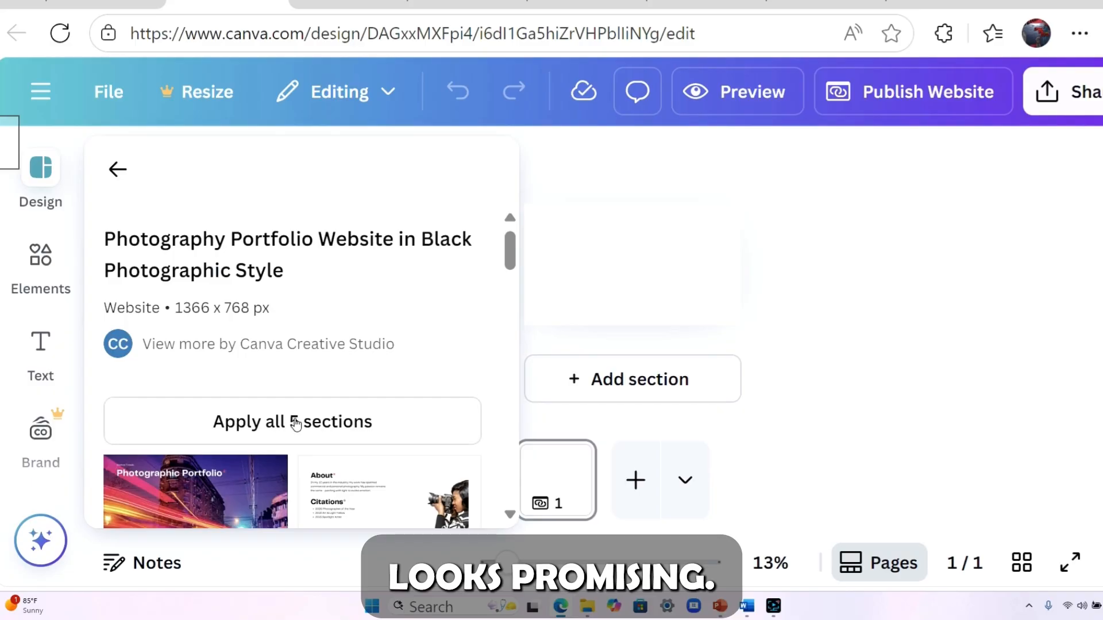
scroll(364, 322, "down", 8)
scroll(362, 326, "up", 4)
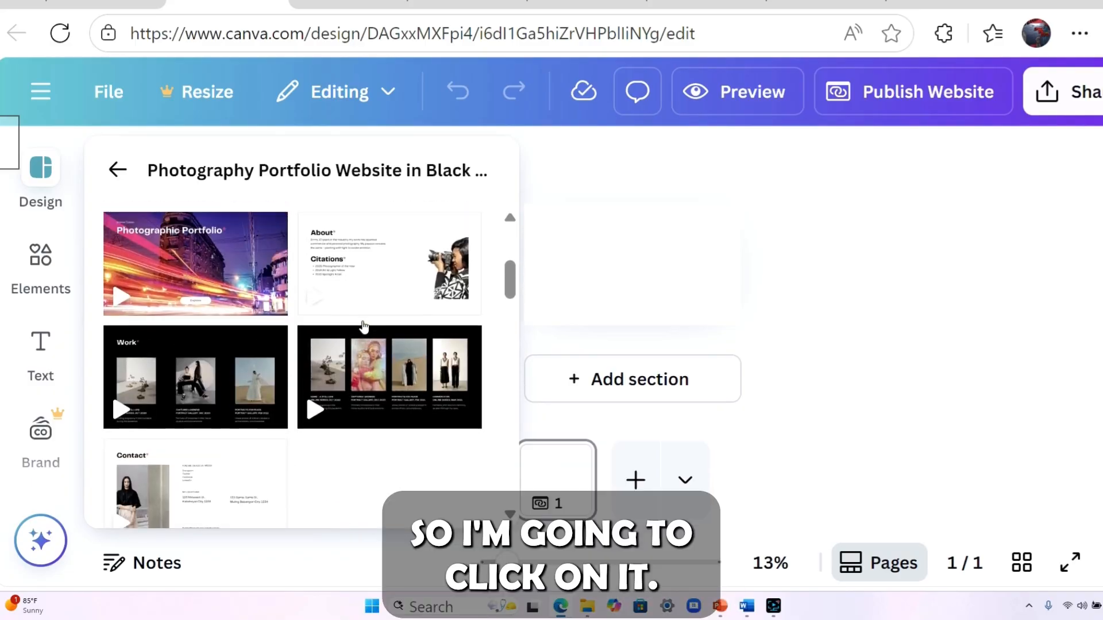
scroll(364, 326, "up", 4)
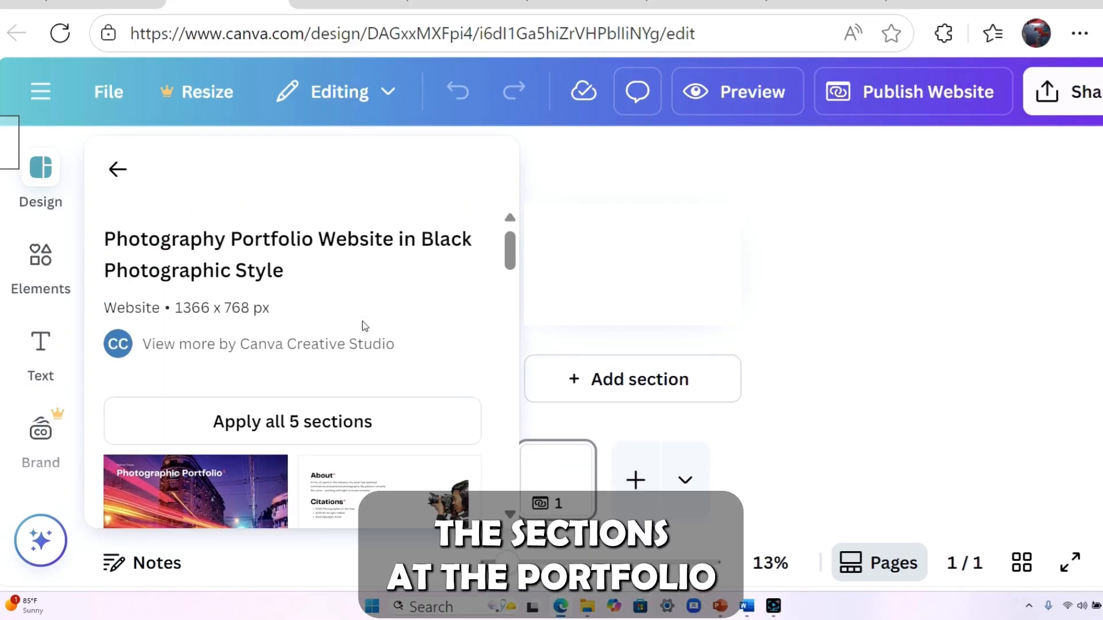
left_click(365, 424)
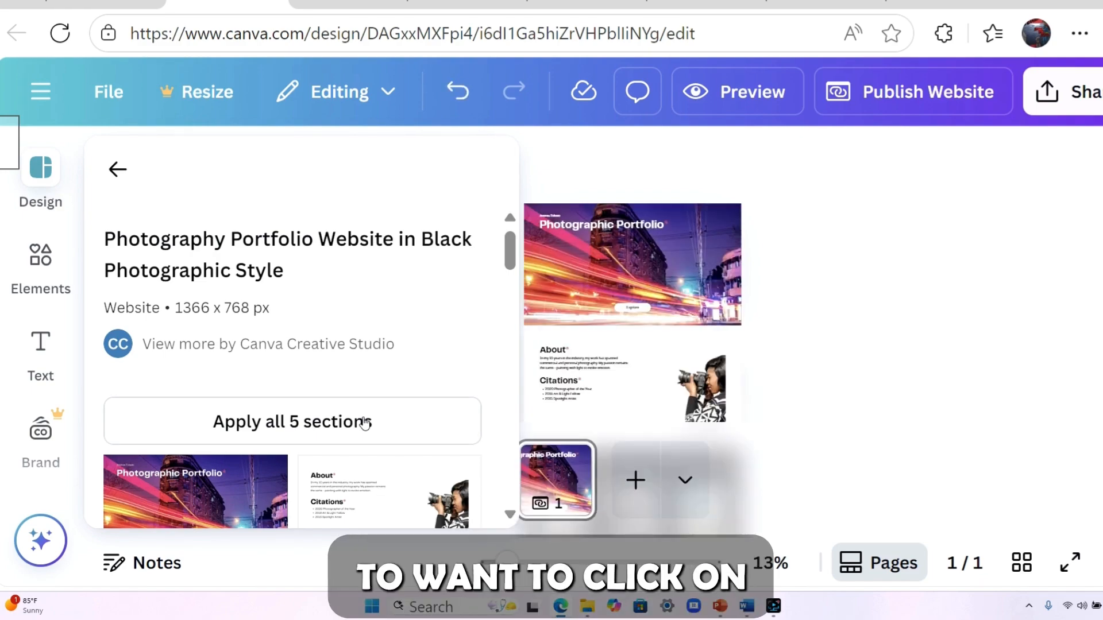
scroll(767, 342, "down", 5)
scroll(770, 343, "down", 4)
Step: Close the Design panel and scroll through the template's sections on the canvas
left_click(803, 355)
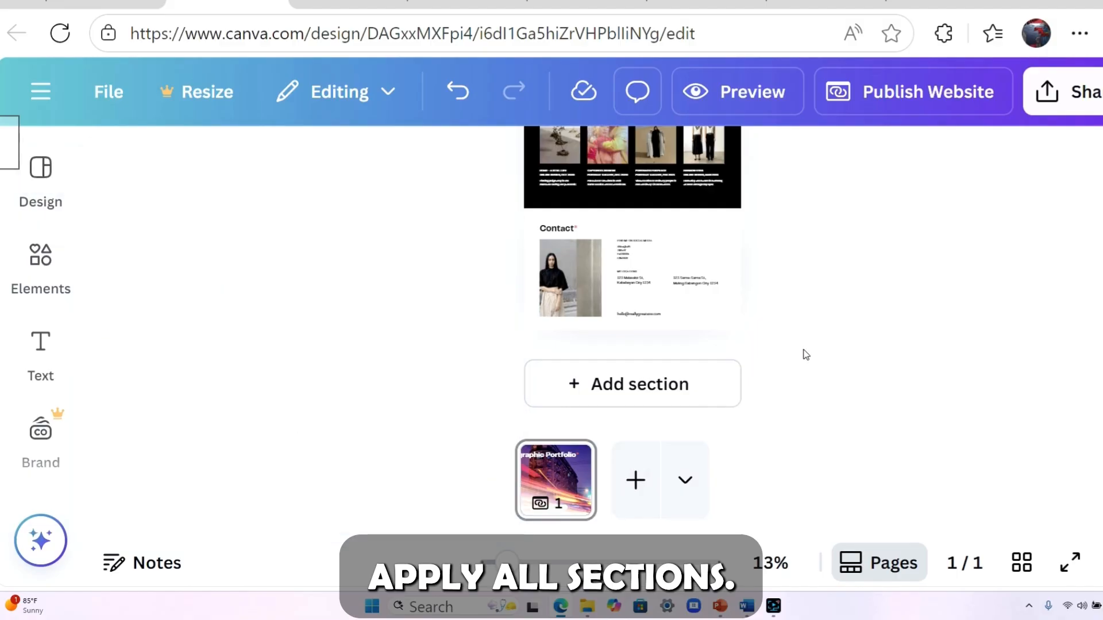
scroll(803, 354, "up", 8)
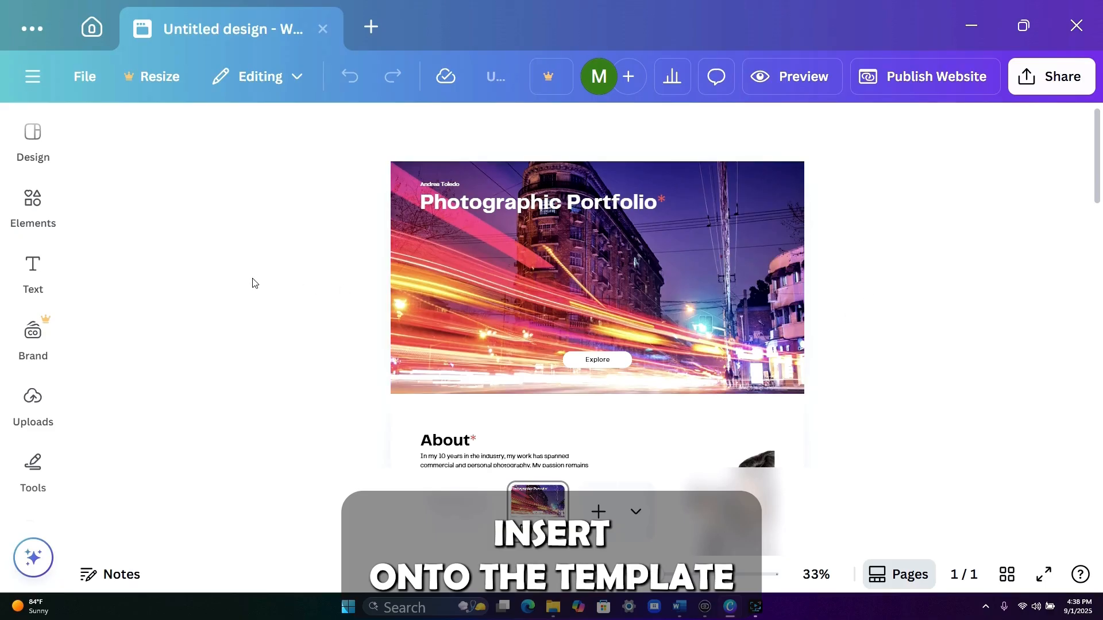
scroll(217, 286, "down", 2)
scroll(217, 286, "up", 2)
scroll(217, 286, "down", 4)
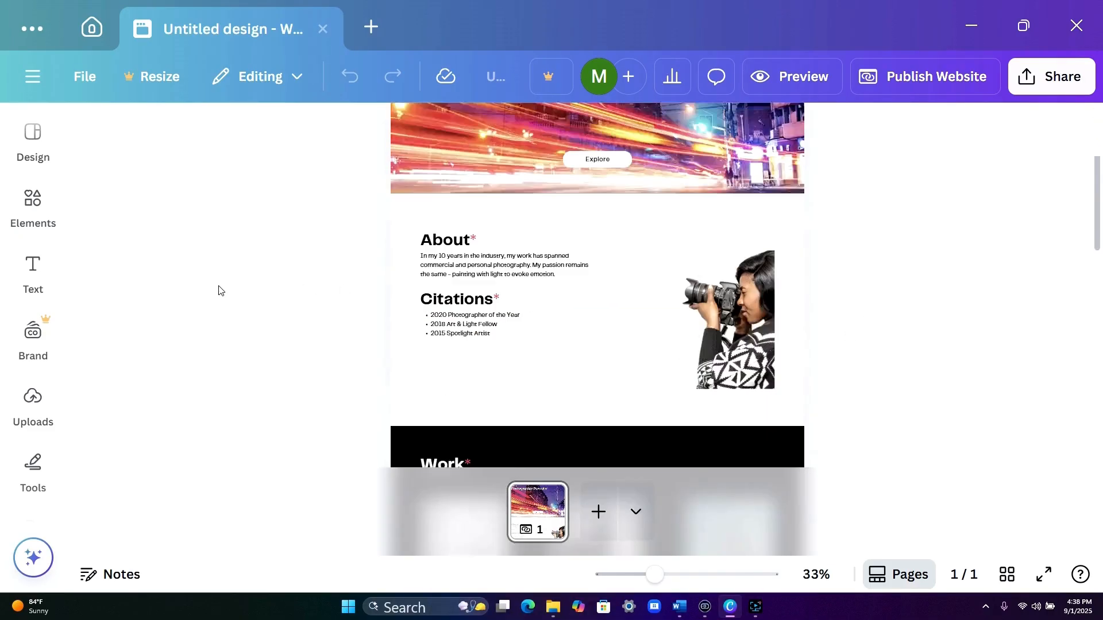
scroll(218, 288, "up", 2)
scroll(218, 288, "up", 2)
Step: Minimise Canva, view the desktop Canva media folder's photos, then return to the design
left_click(971, 27)
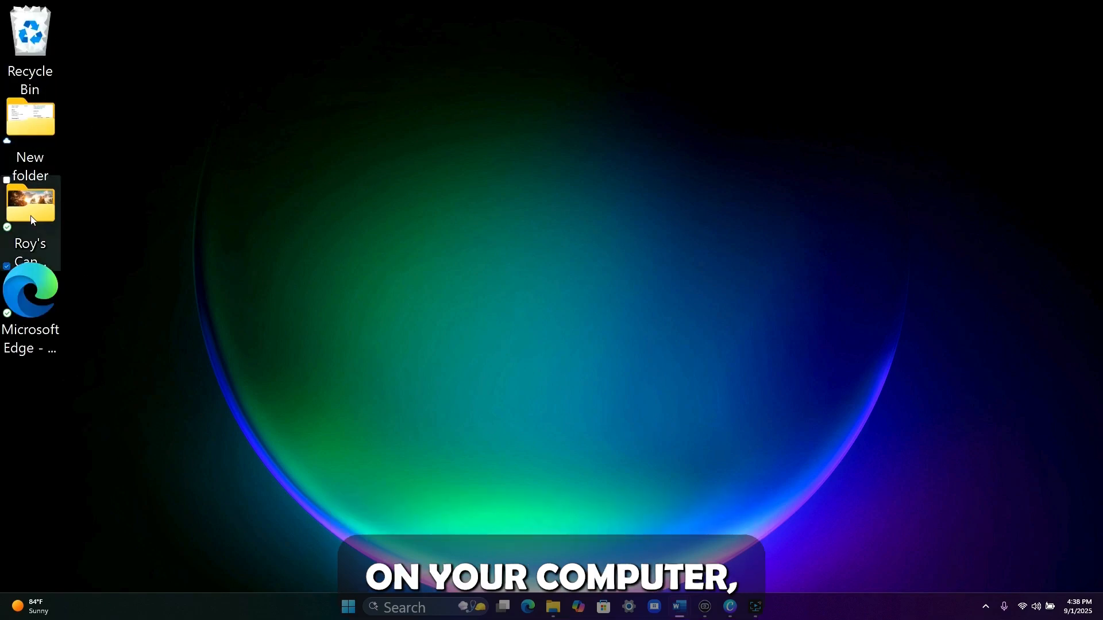
left_click(31, 220)
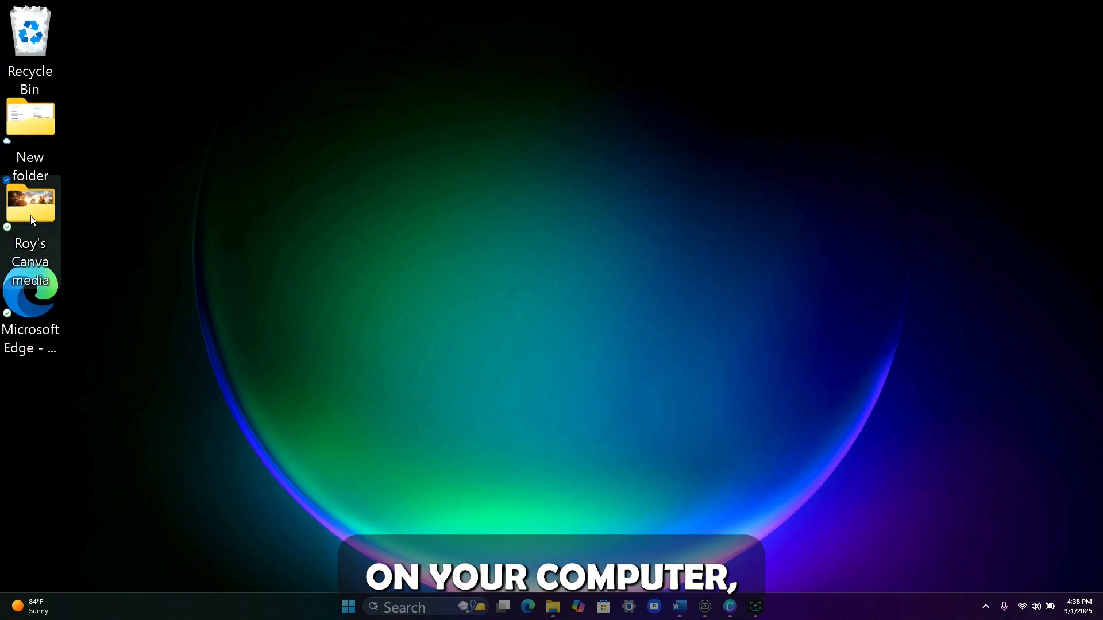
left_click(45, 150)
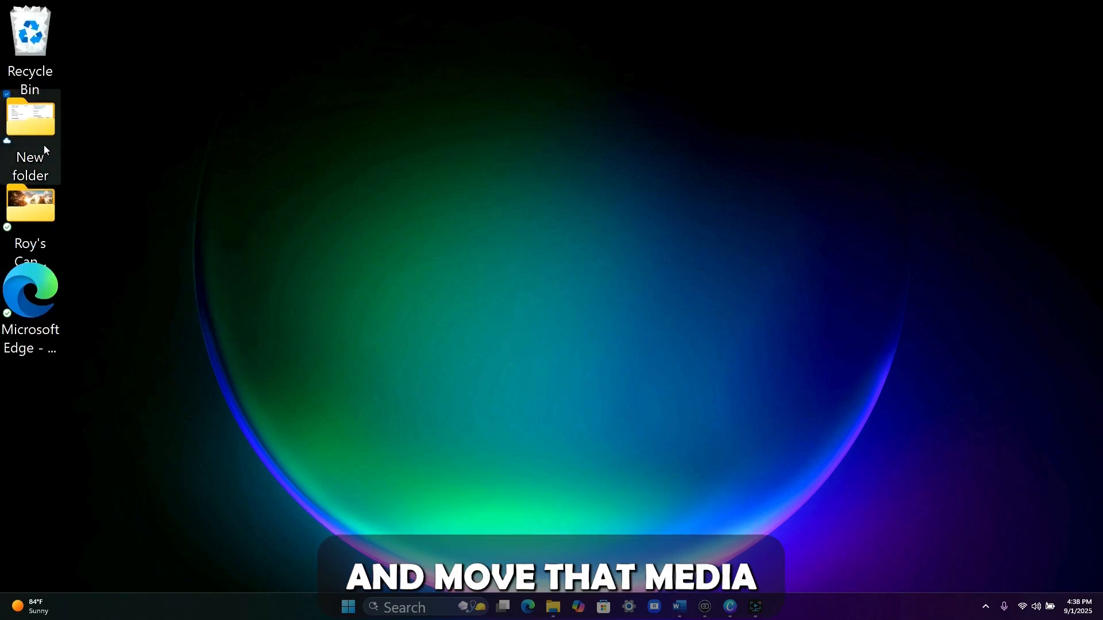
mouse_move(46, 217)
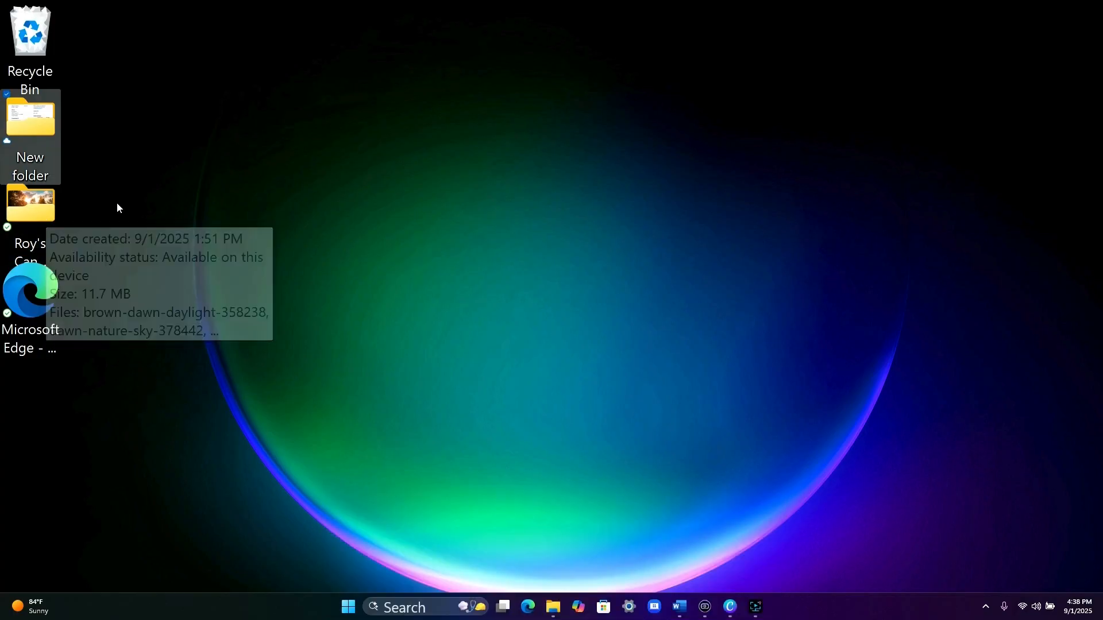
left_click(48, 222)
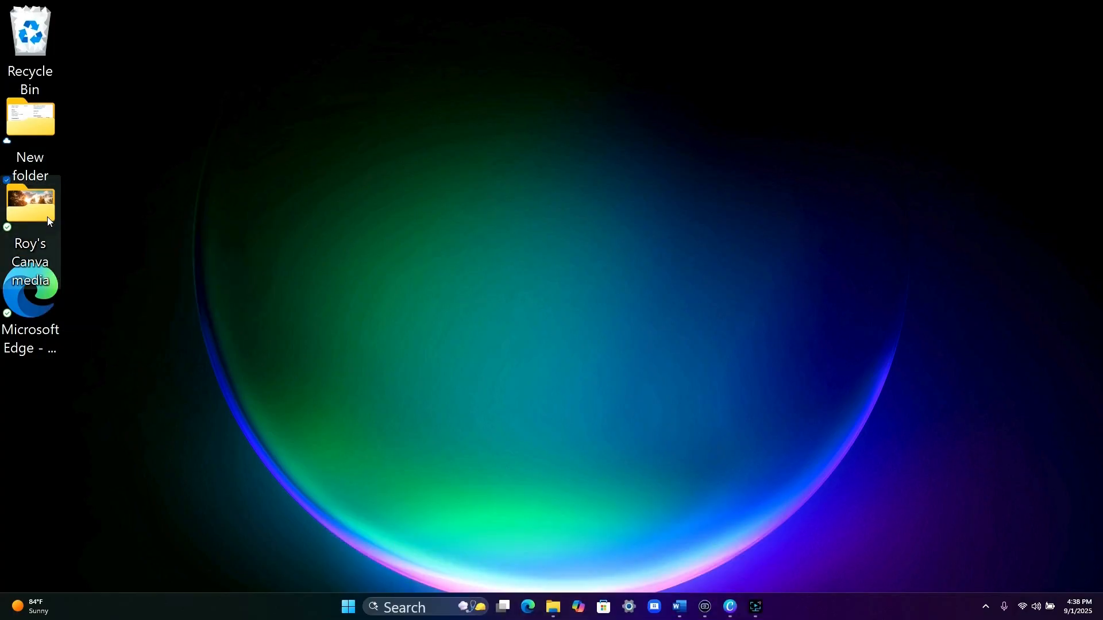
mouse_move(48, 222)
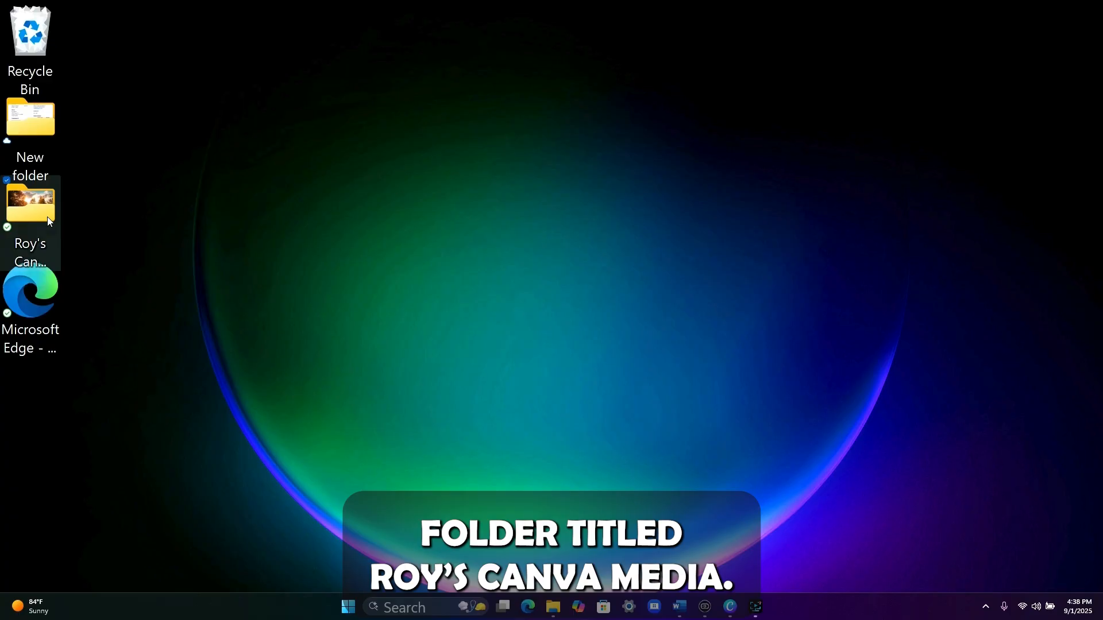
double_click(48, 222)
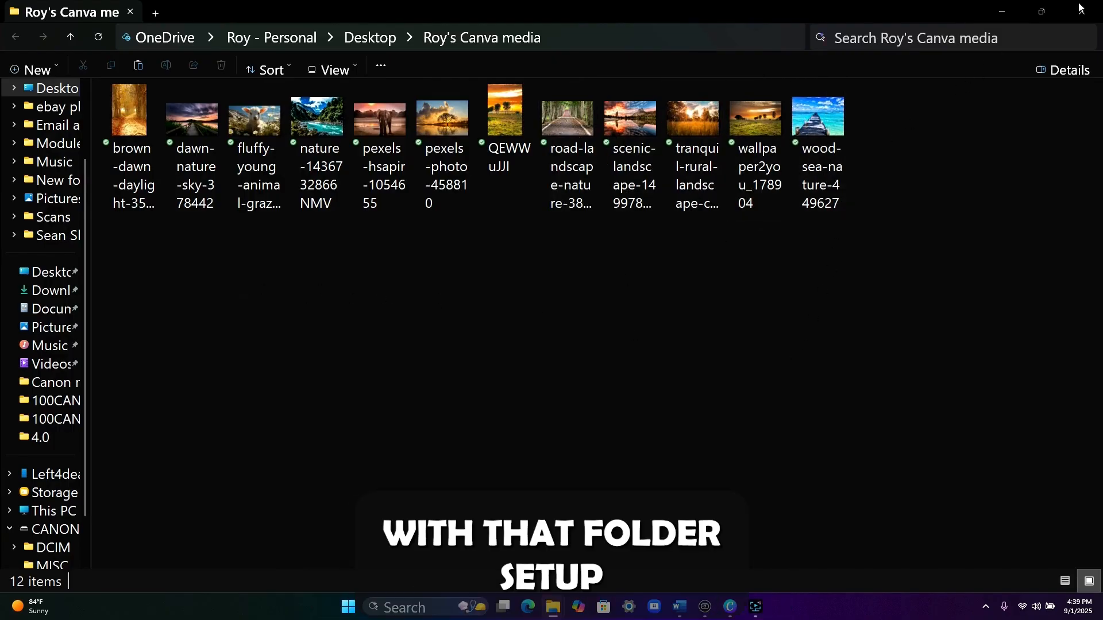
left_click(1098, 7)
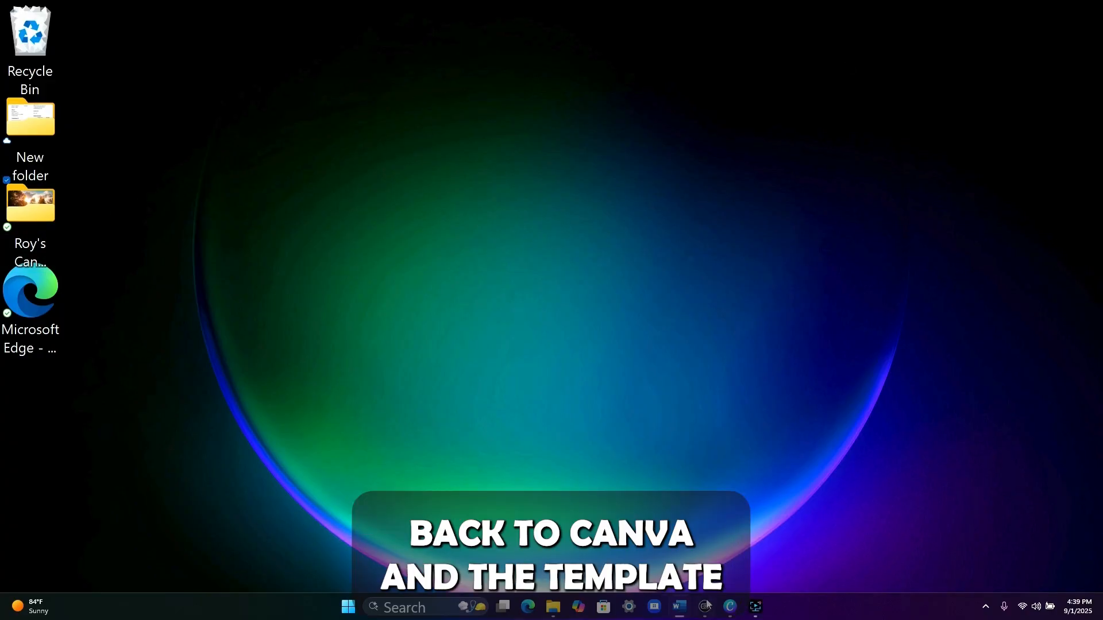
left_click(730, 606)
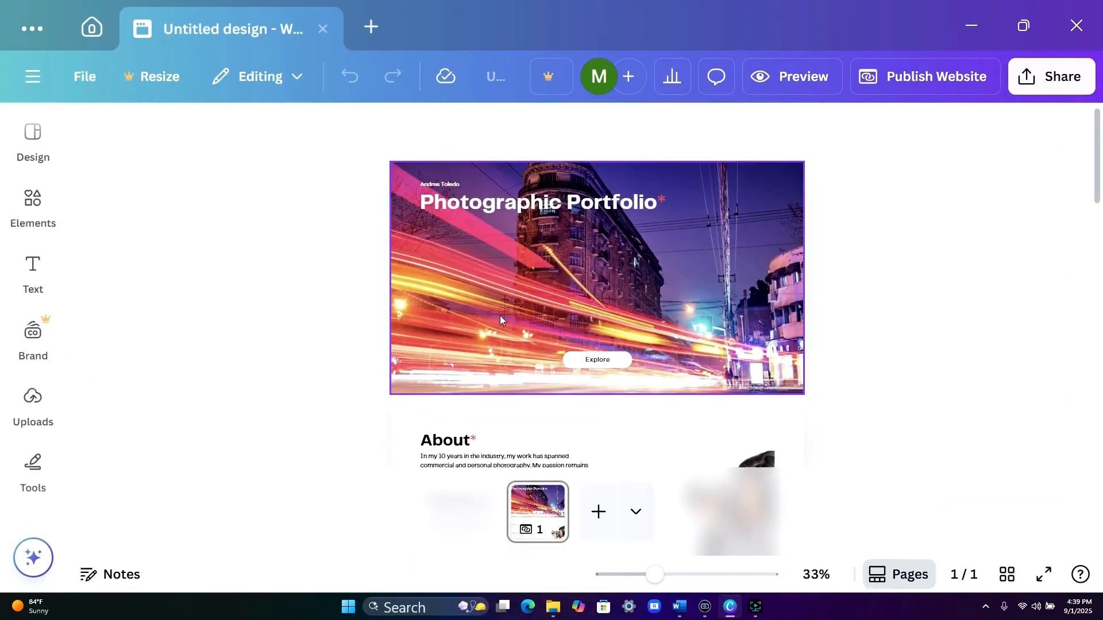
Step: Upload all 12 photos from the Desktop's Canva media folder into Uploads
left_click(26, 303)
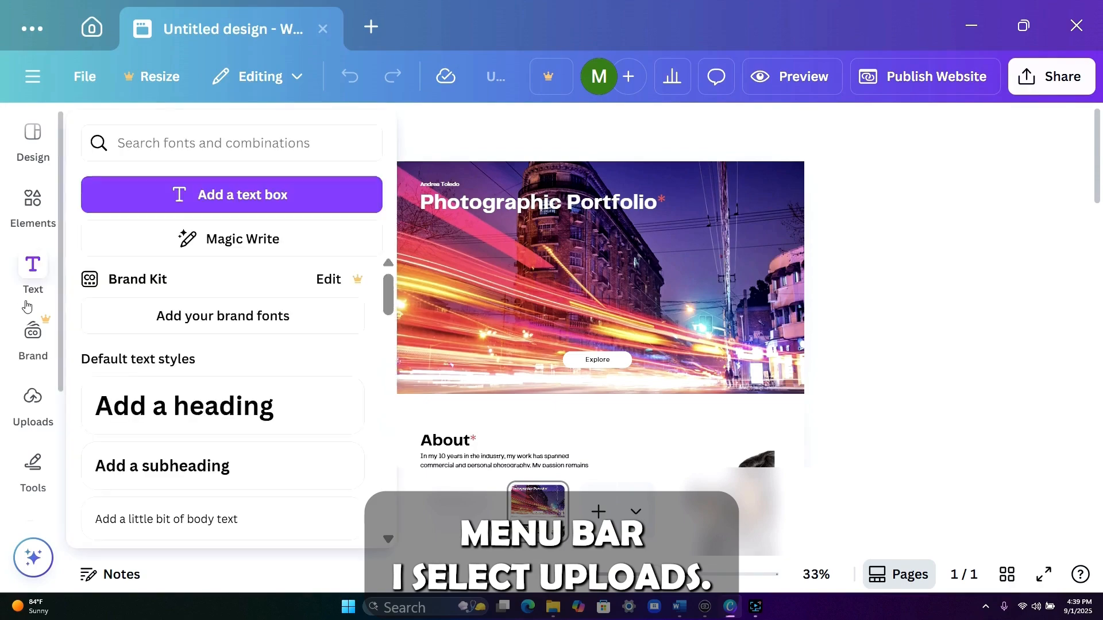
left_click(33, 402)
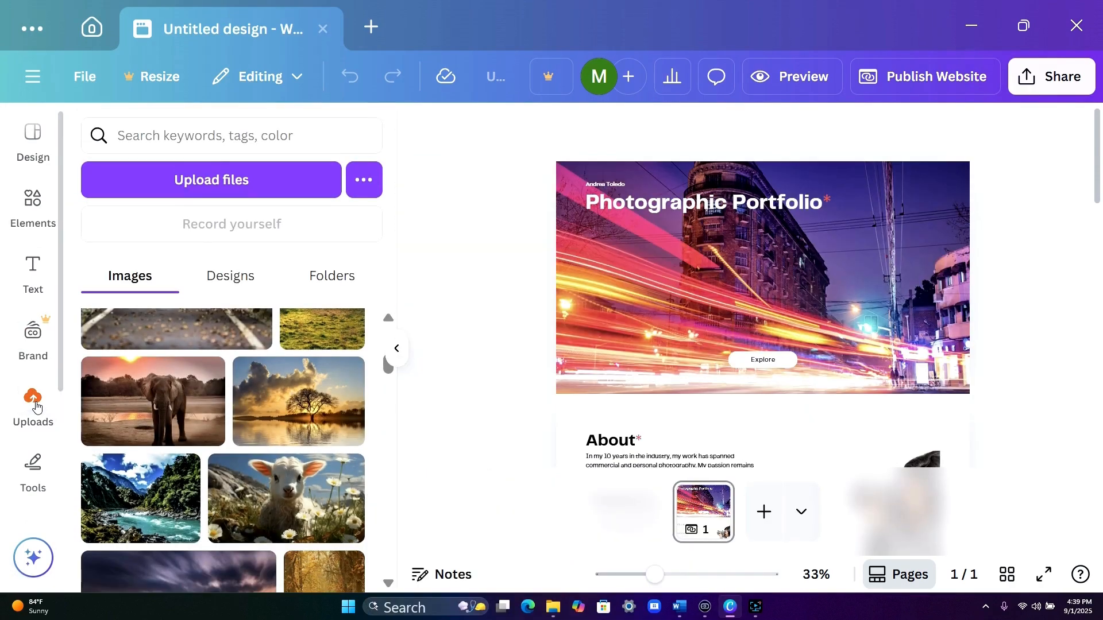
left_click(217, 180)
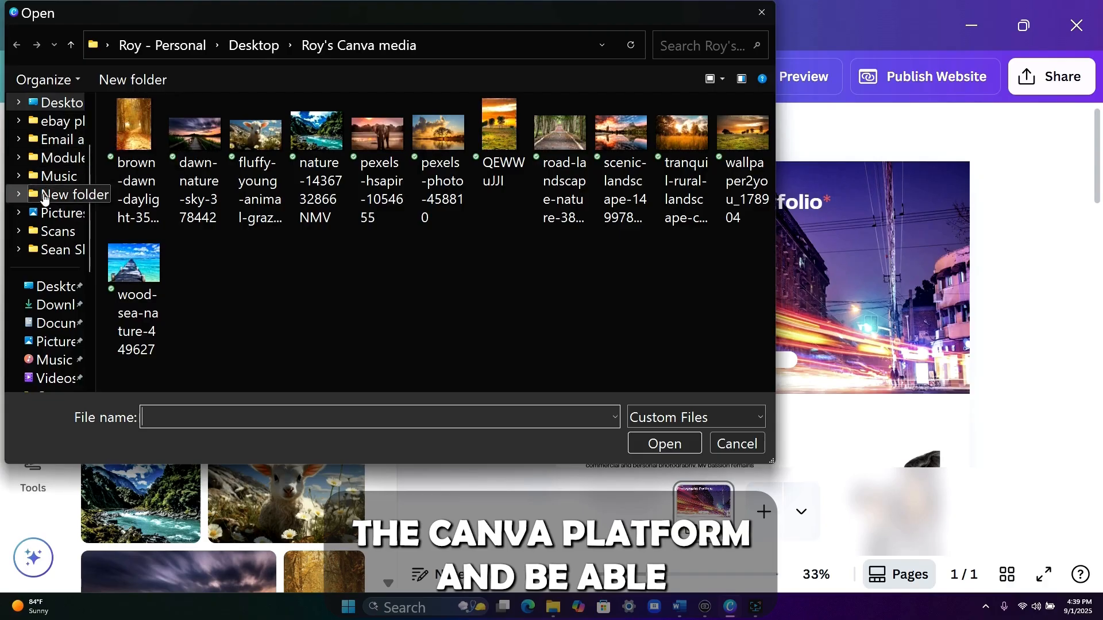
left_click(58, 106)
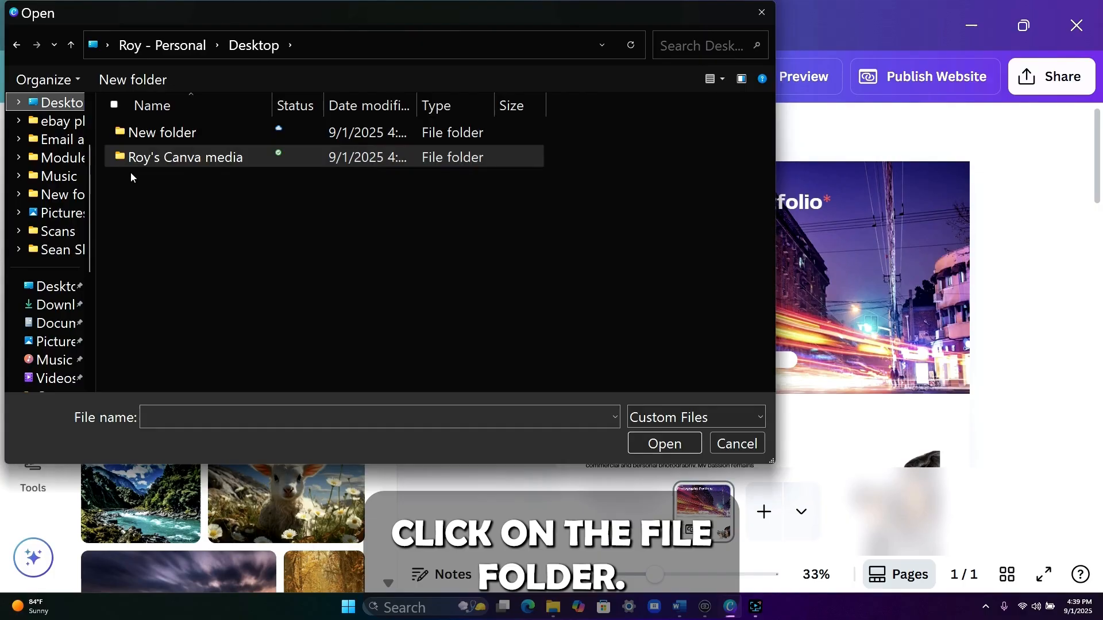
double_click(185, 159)
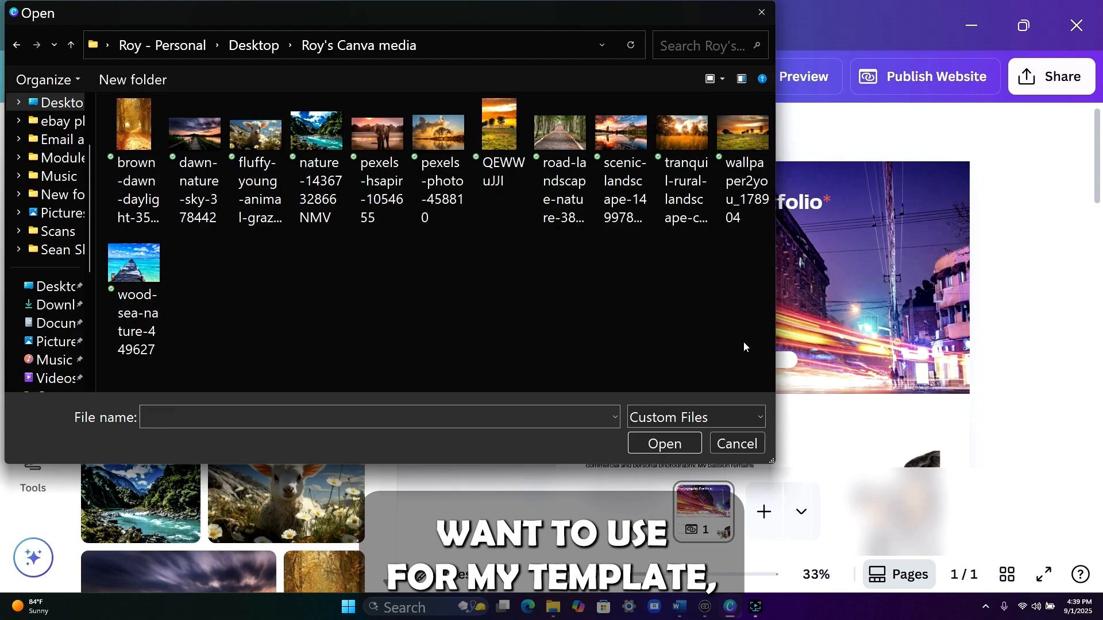
left_click_drag(758, 360, 138, 118)
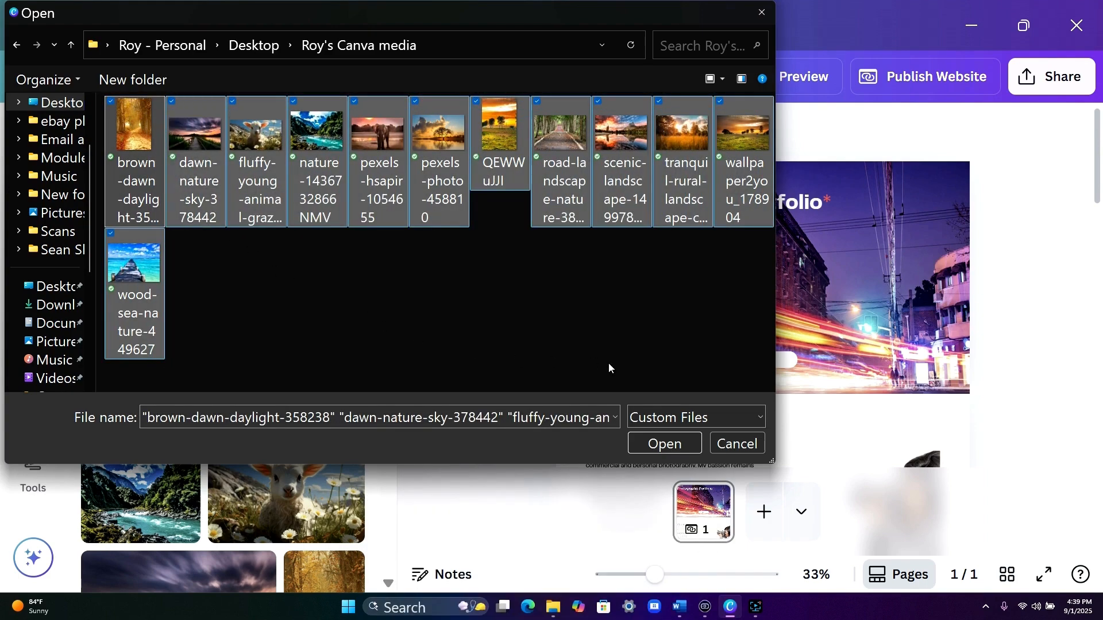
left_click(664, 443)
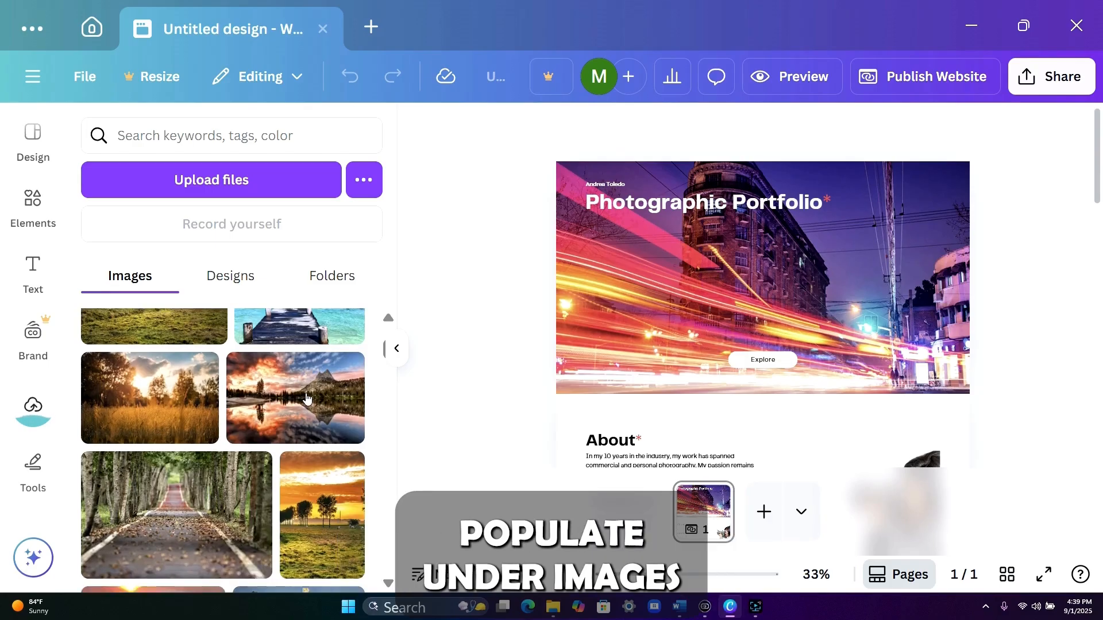
scroll(306, 398, "down", 5)
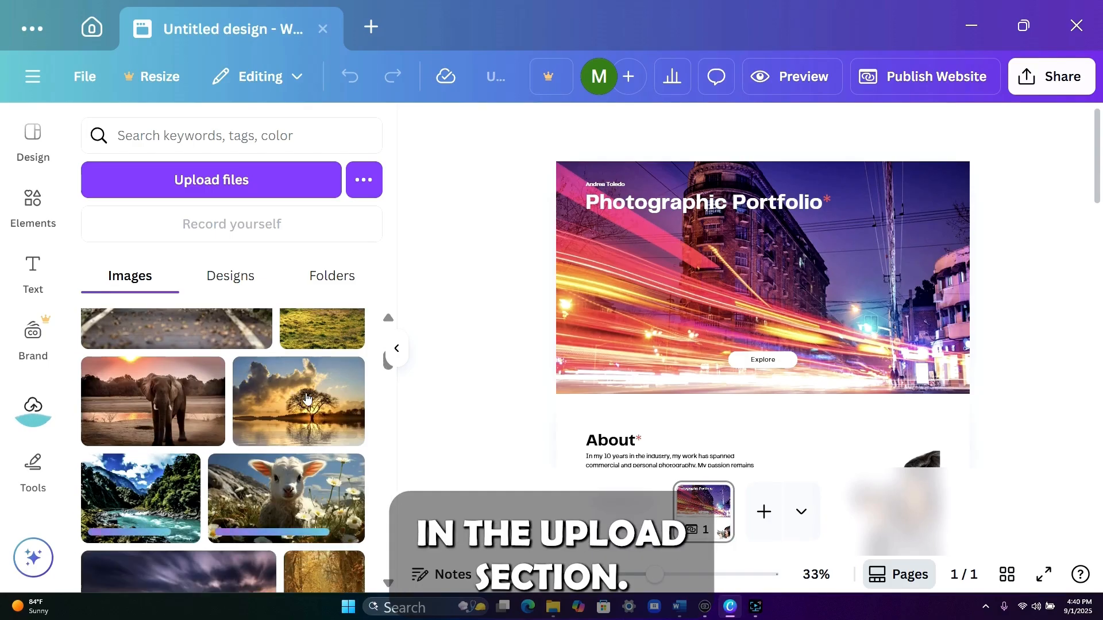
scroll(306, 398, "down", 2)
scroll(306, 398, "down", 2)
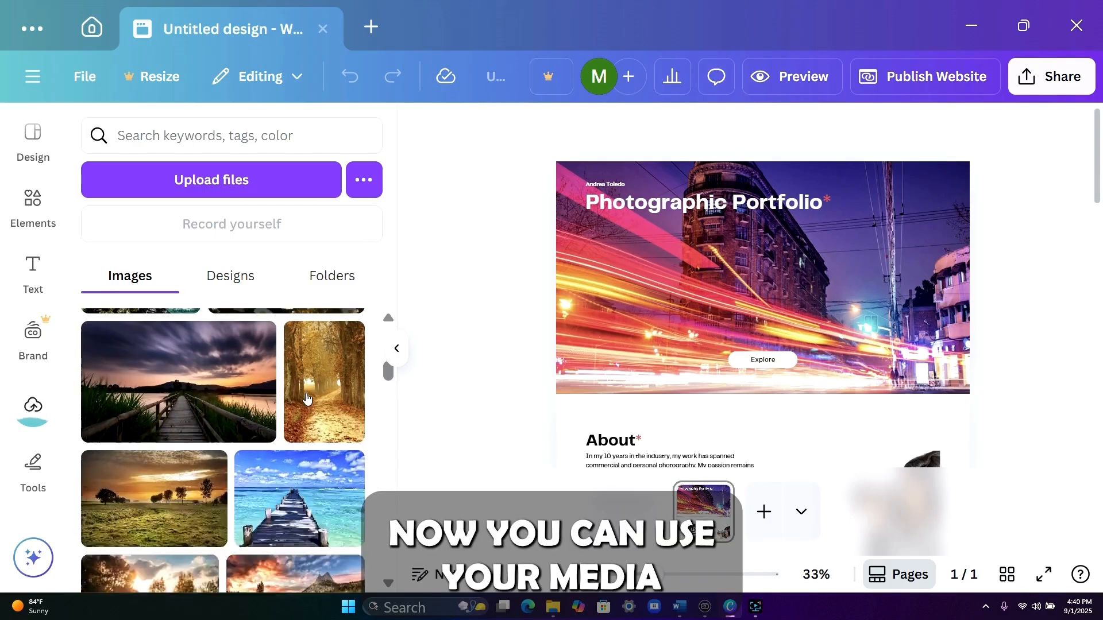
scroll(356, 344, "down", 2)
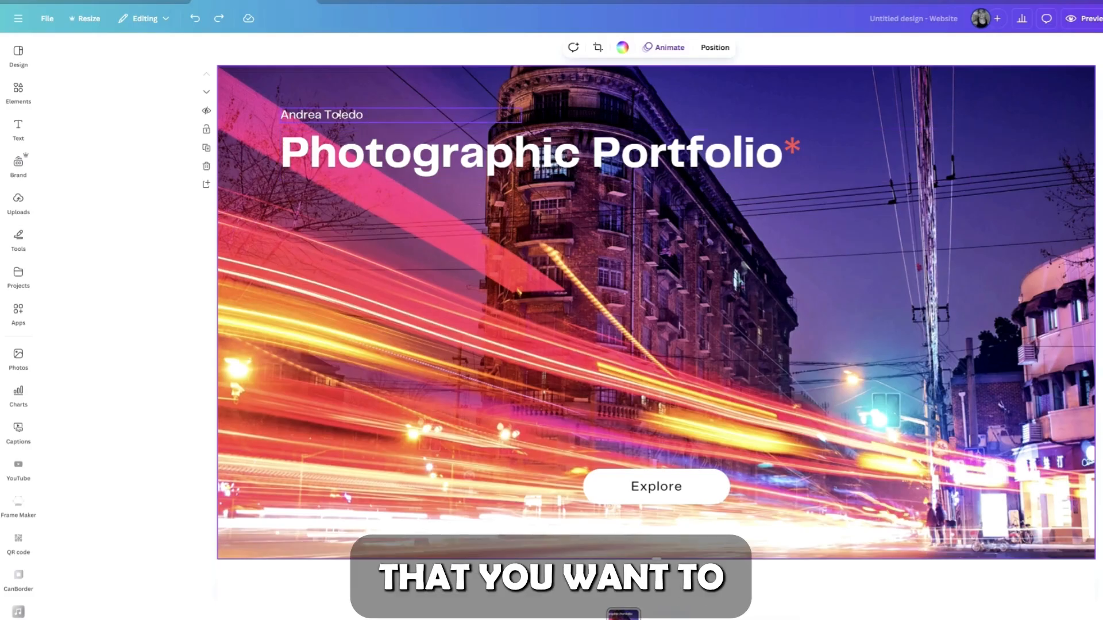
Step: Replace the small name text above the heading with the owner's name
left_click(340, 114)
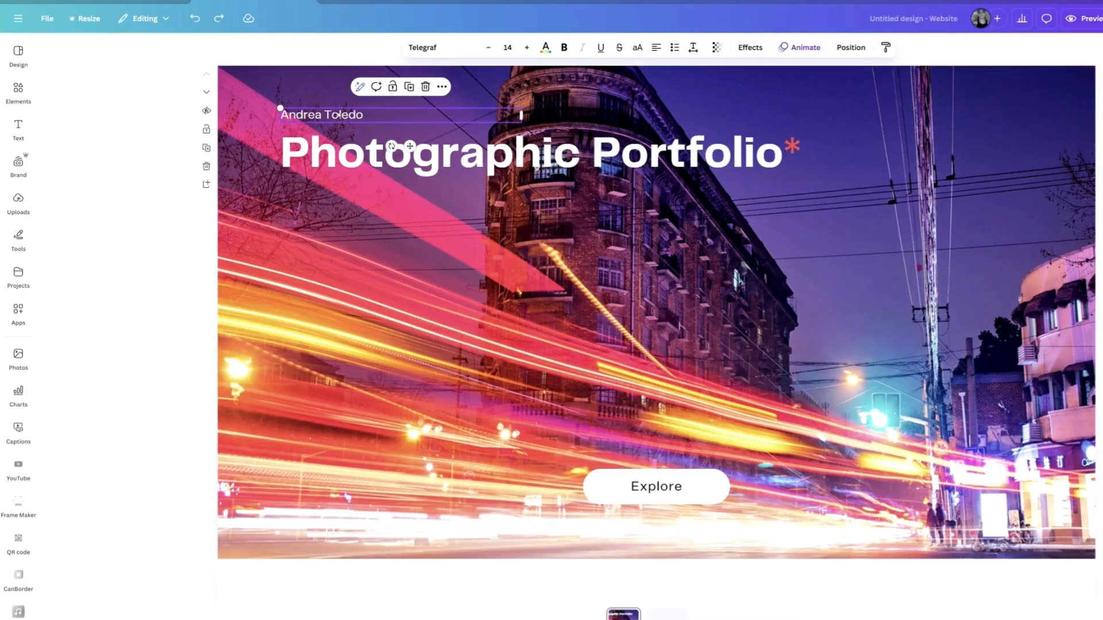
double_click(340, 115)
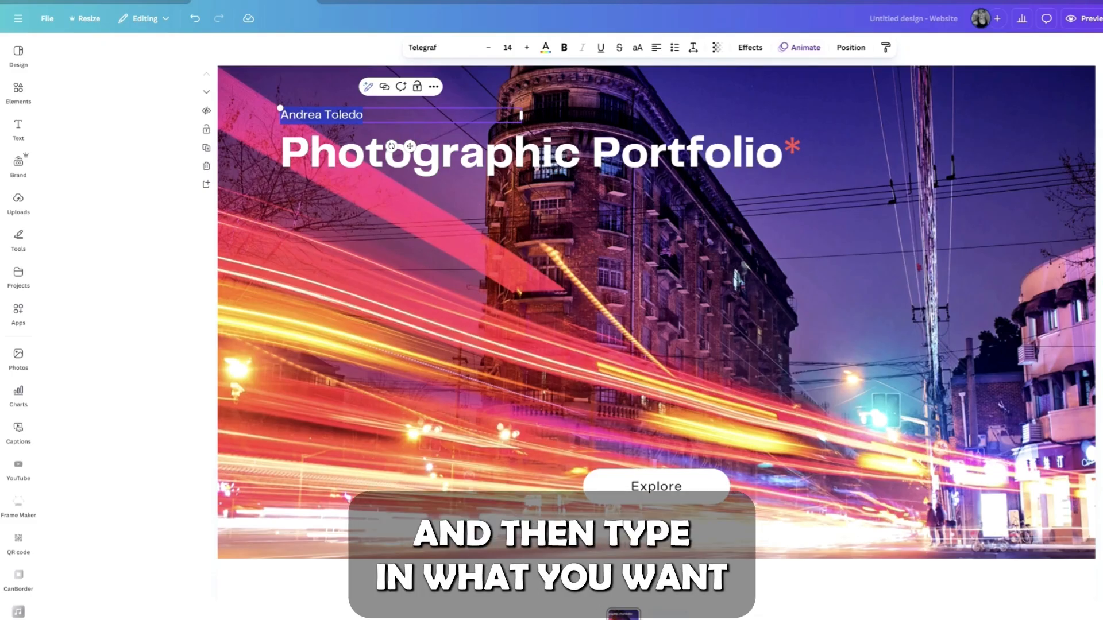
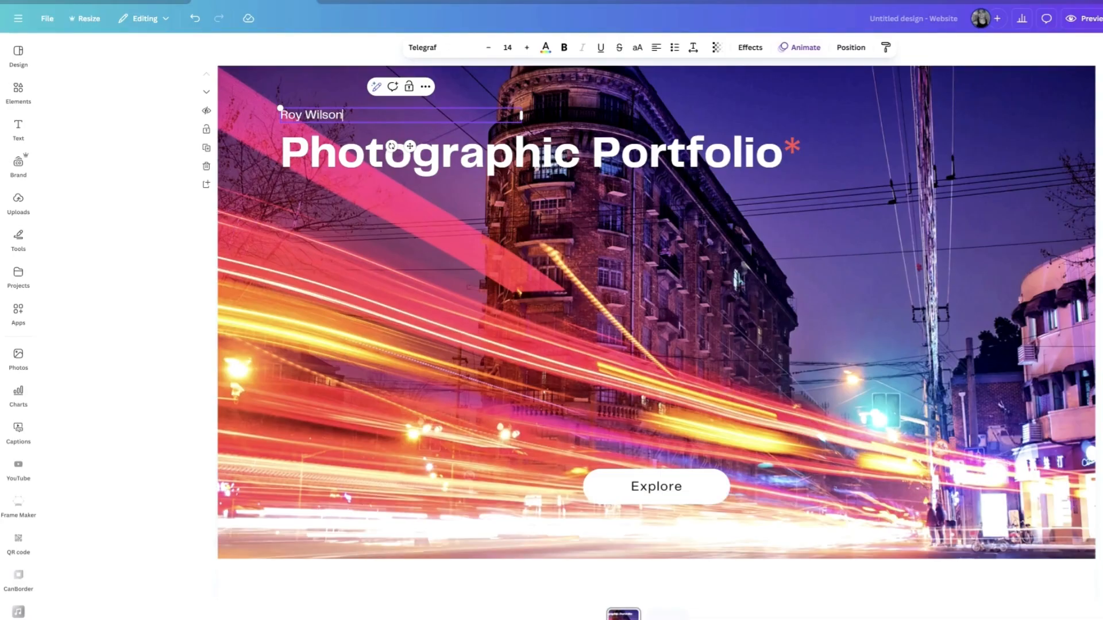
left_click(396, 211)
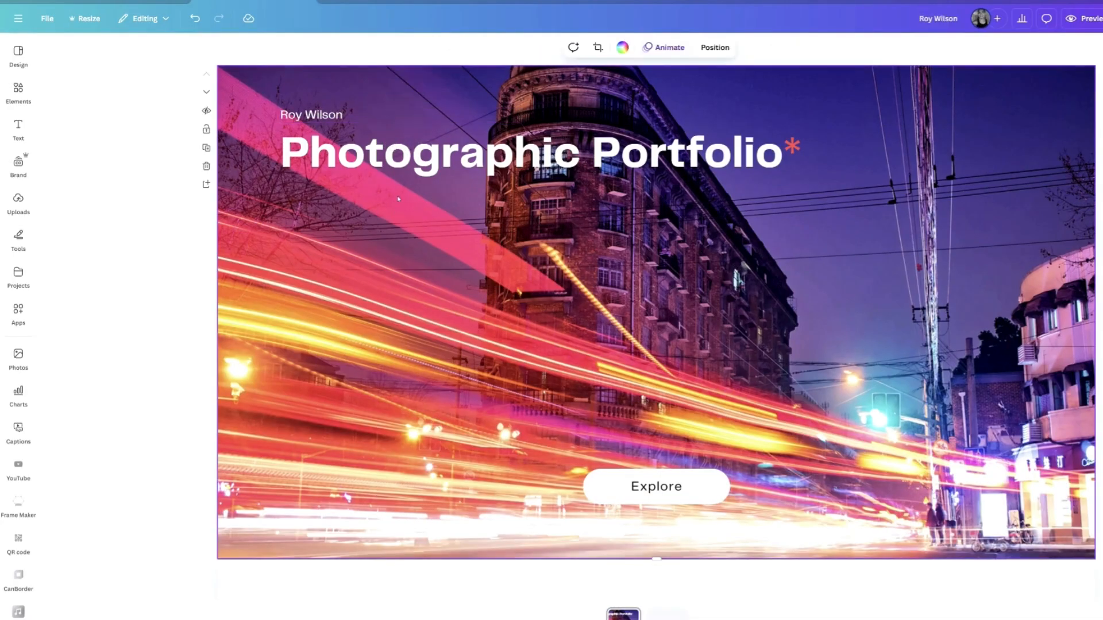
Step: Change the hero heading text to 'Outdoor Photography'
left_click(426, 172)
left_click(426, 171)
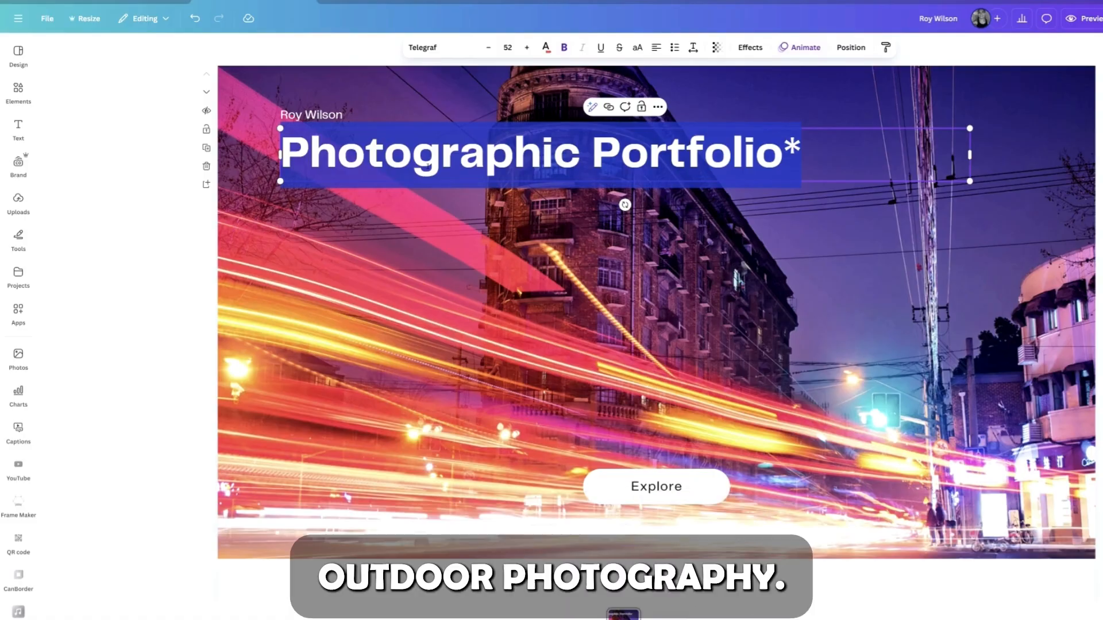
type("Outdoo")
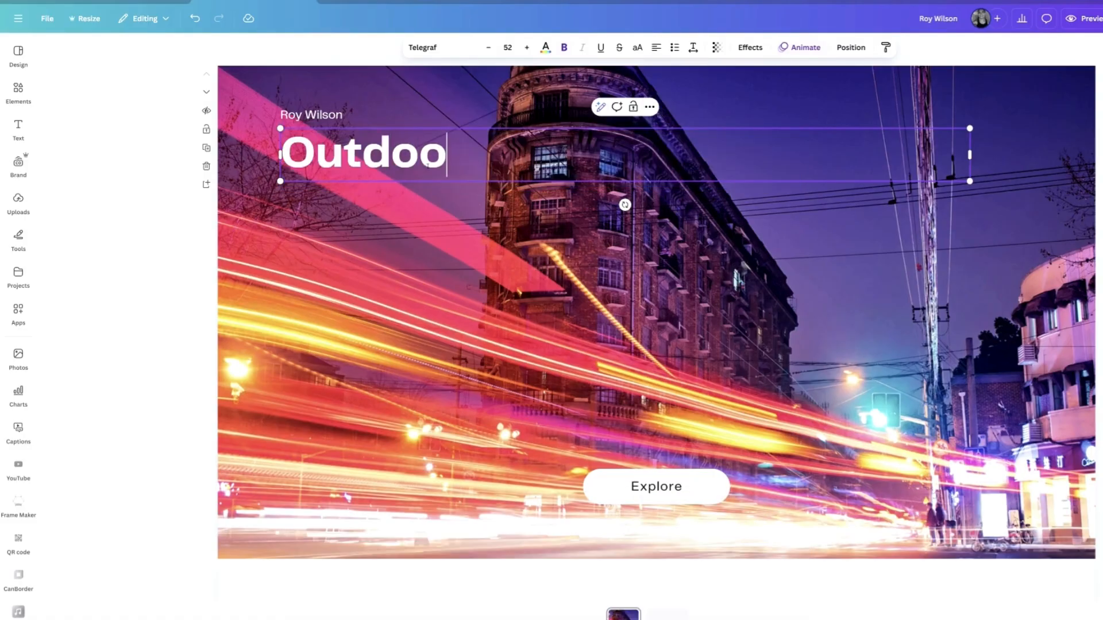
type("r Ph")
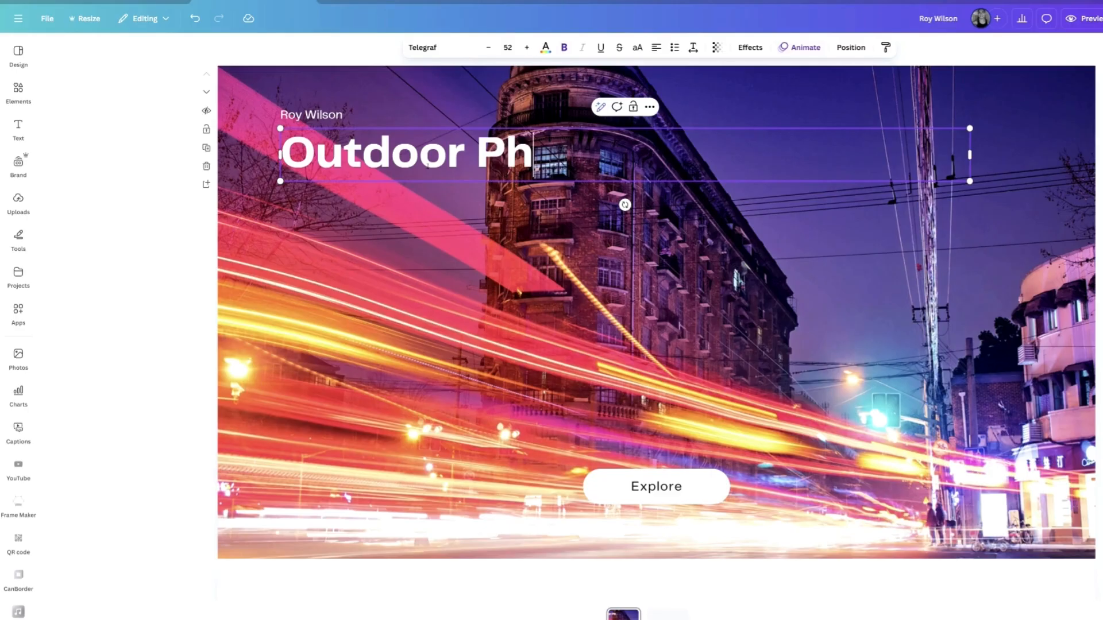
type("otography")
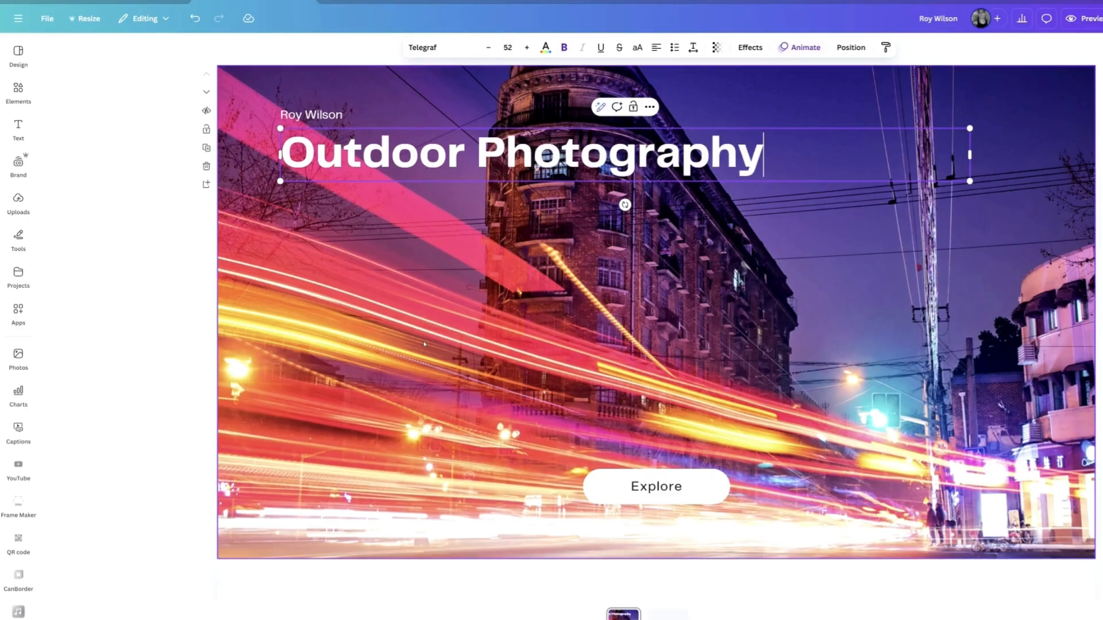
left_click(520, 250)
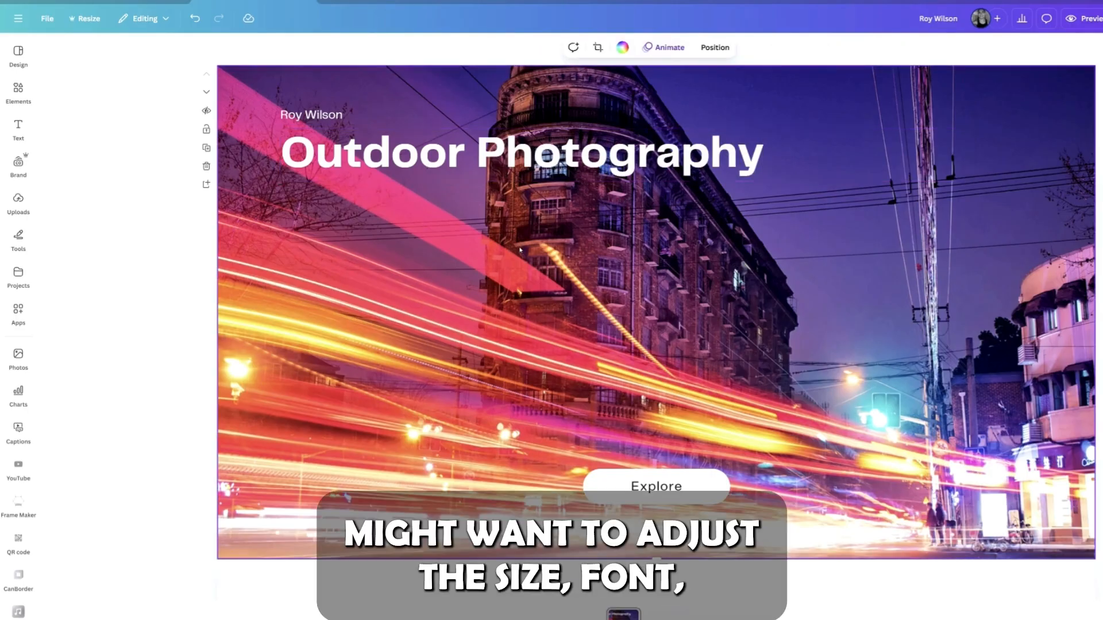
Step: Enlarge the name text by four font-size steps
left_click(338, 118)
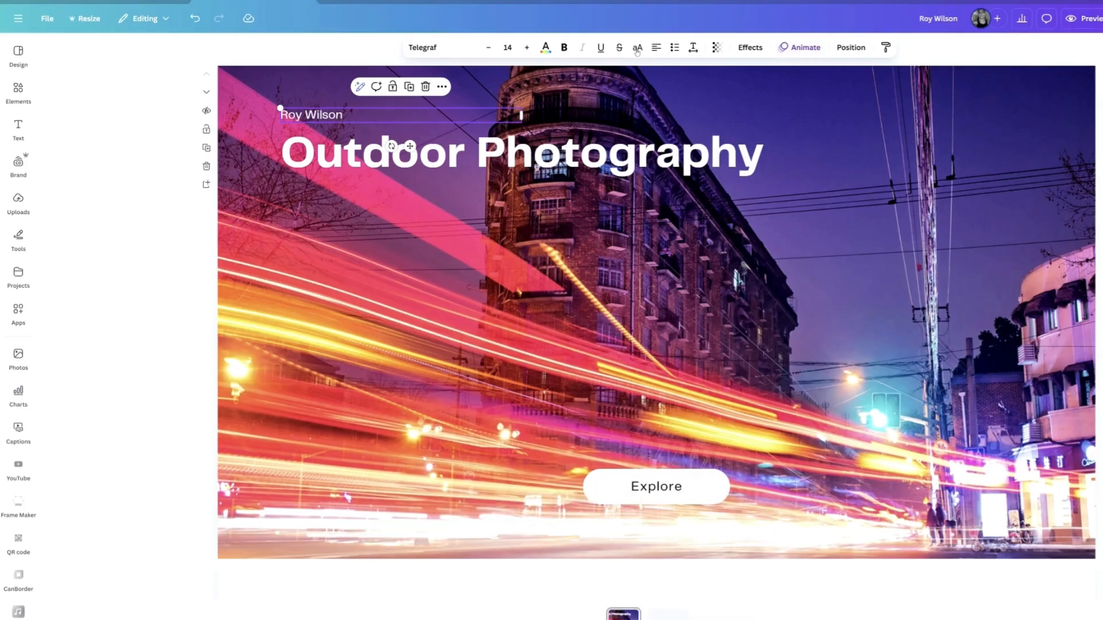
left_click(527, 48)
left_click(527, 49)
left_click(526, 49)
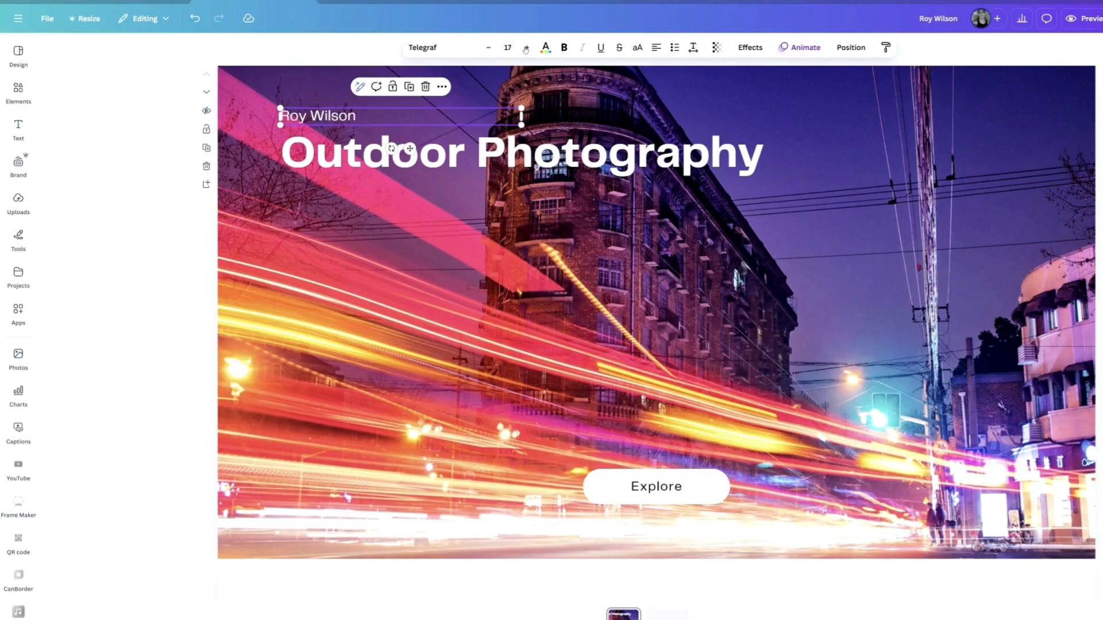
left_click(526, 48)
Step: Set the 'Outdoor Photography' heading to size 48 in DM Sans
left_click(505, 155)
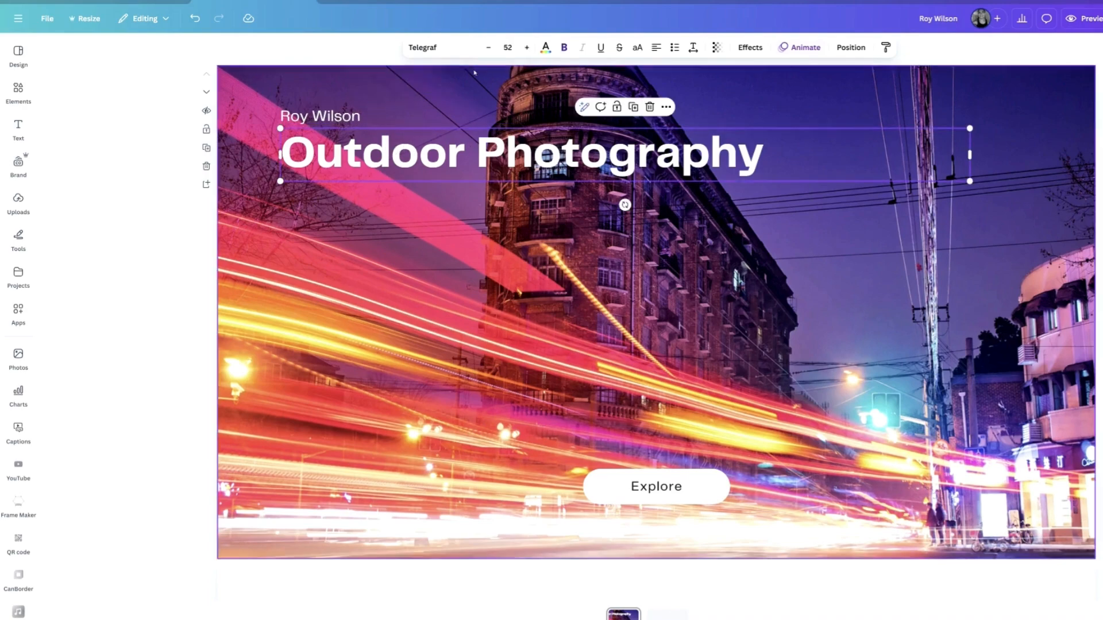
left_click(488, 48)
left_click(488, 48)
left_click(487, 49)
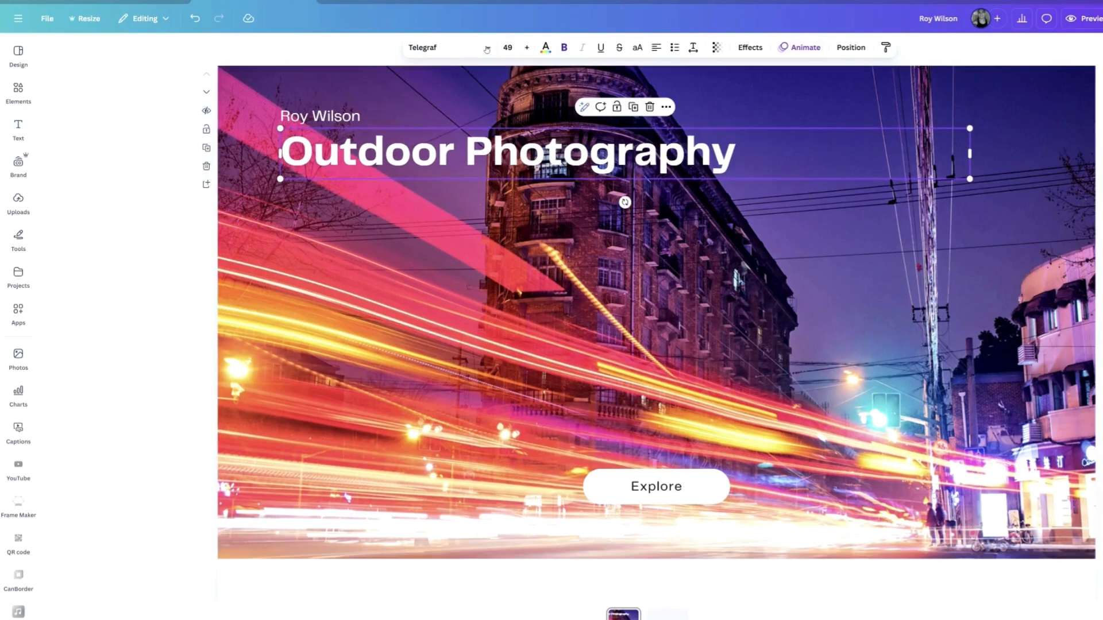
left_click(487, 49)
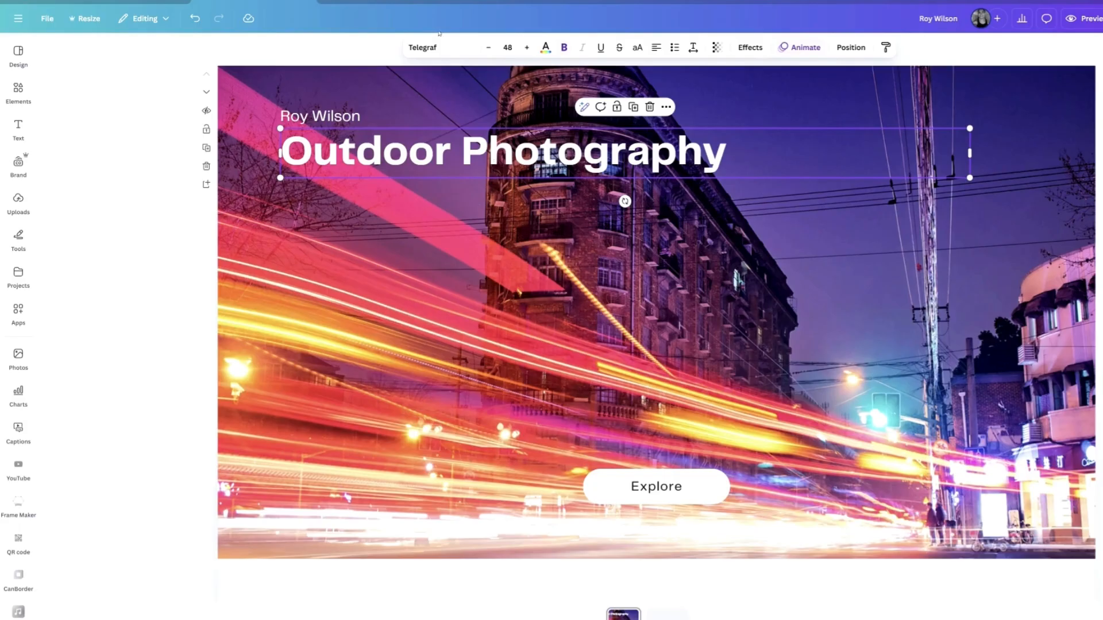
left_click(450, 49)
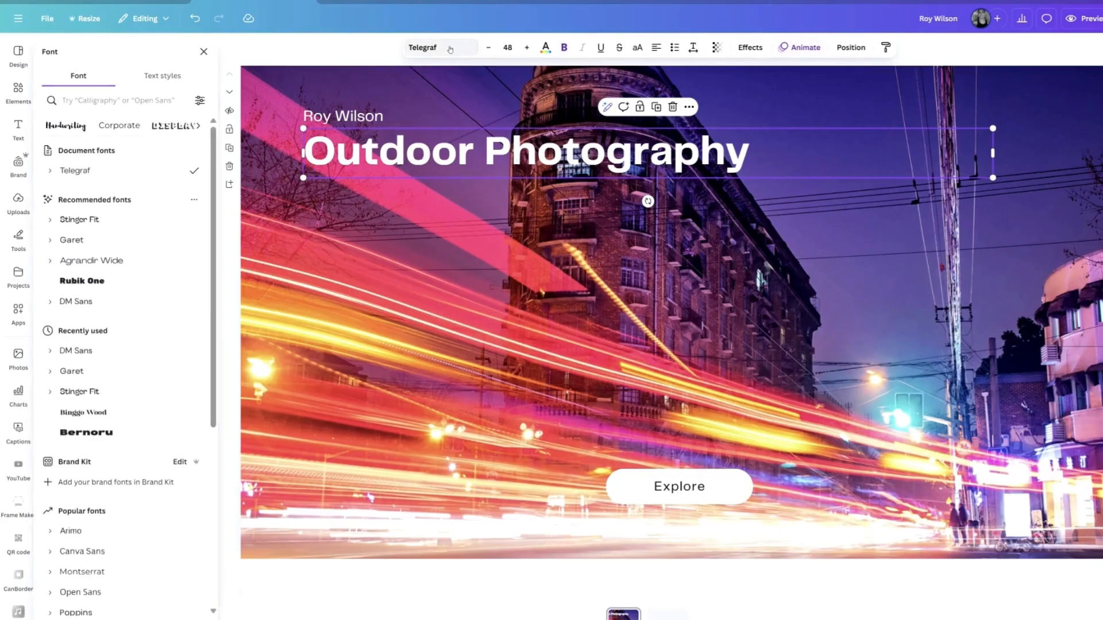
left_click(98, 301)
left_click(541, 323)
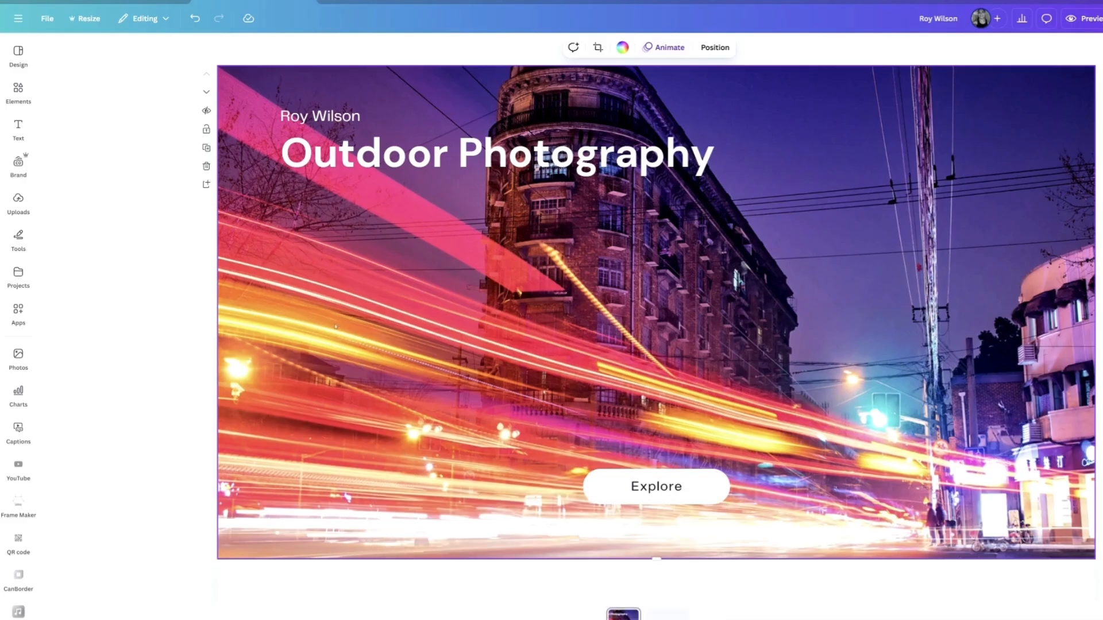
Step: Drop the boardwalk-at-sunset upload onto the hero, replacing the night-street background image
left_click(21, 201)
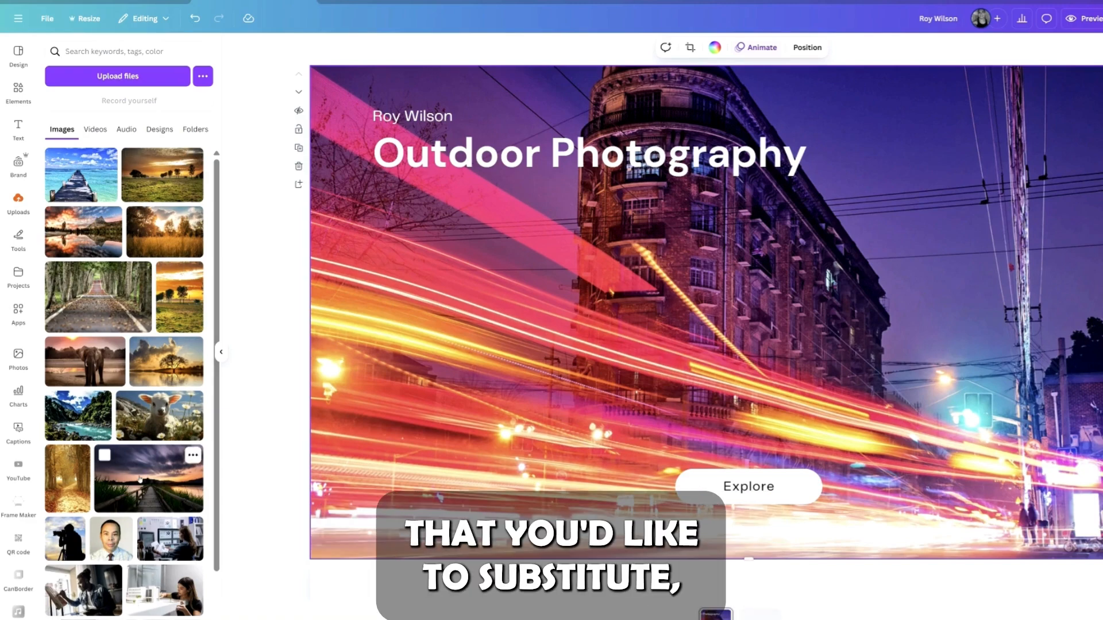
left_click_drag(141, 480, 335, 540)
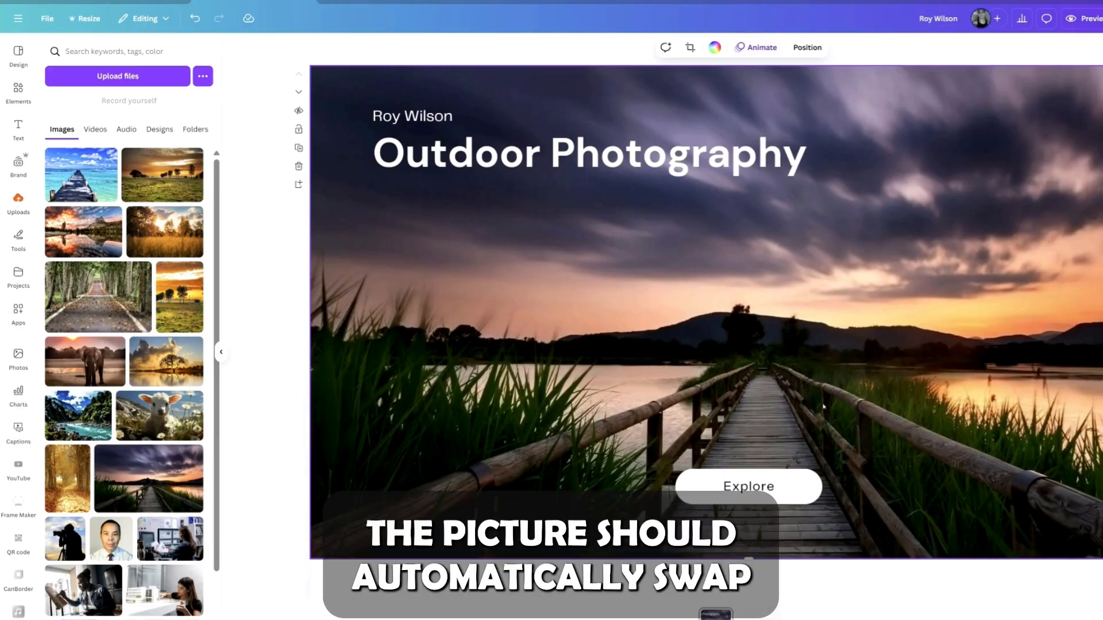
scroll(823, 407, "down", 1)
scroll(832, 404, "up", 1)
scroll(832, 404, "down", 2)
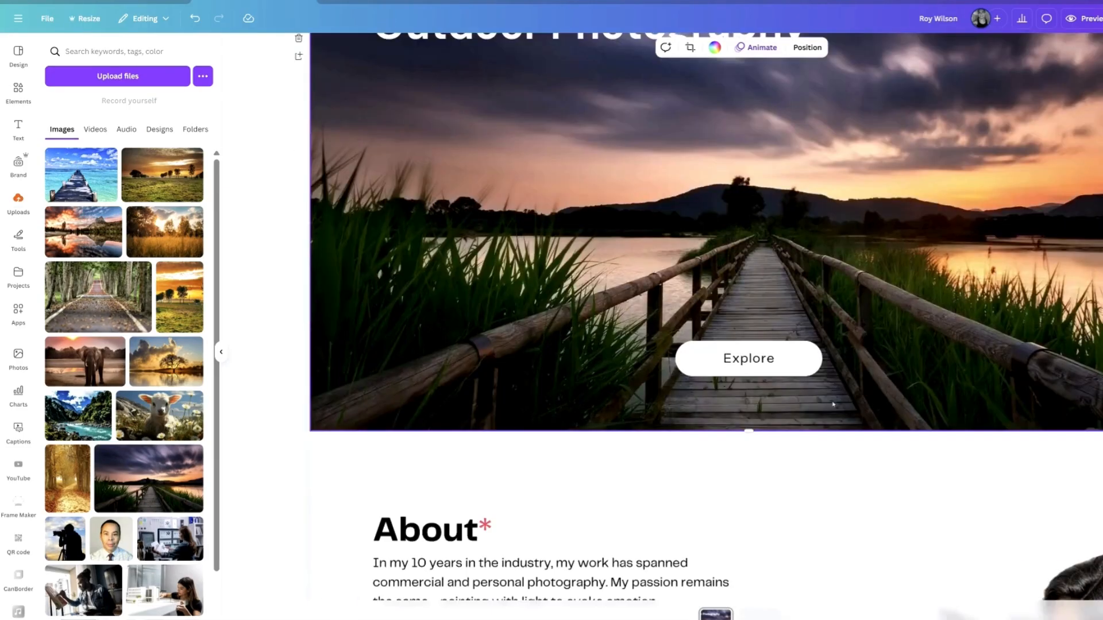
scroll(833, 405, "down", 1)
scroll(833, 404, "up", 2)
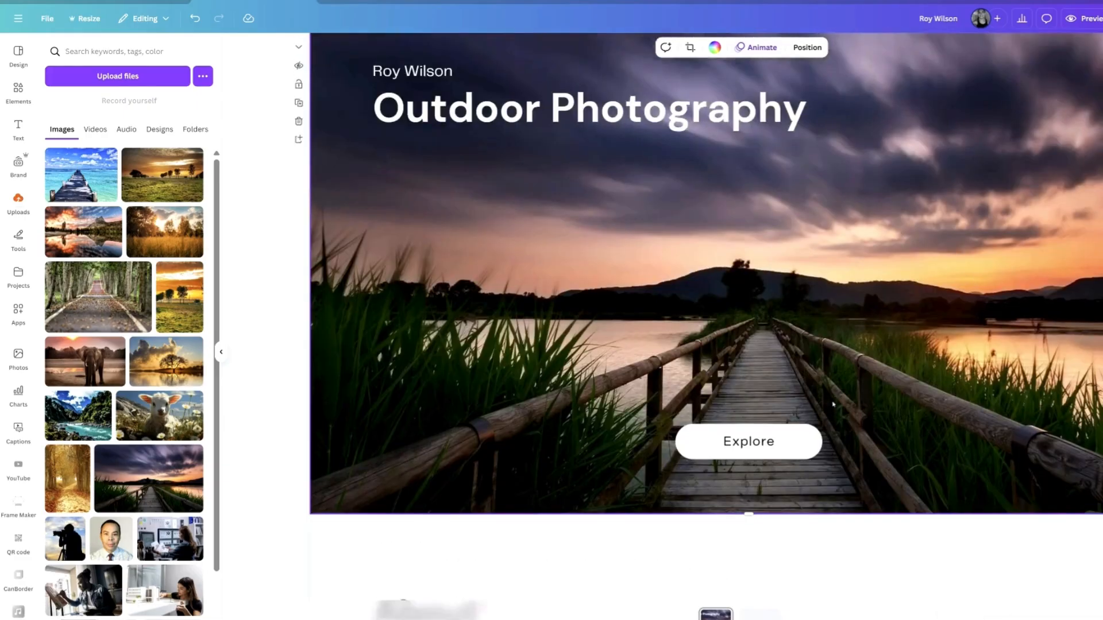
scroll(833, 404, "down", 4)
Step: Delete the Citations heading and its bullet list from the About section
scroll(833, 404, "down", 1)
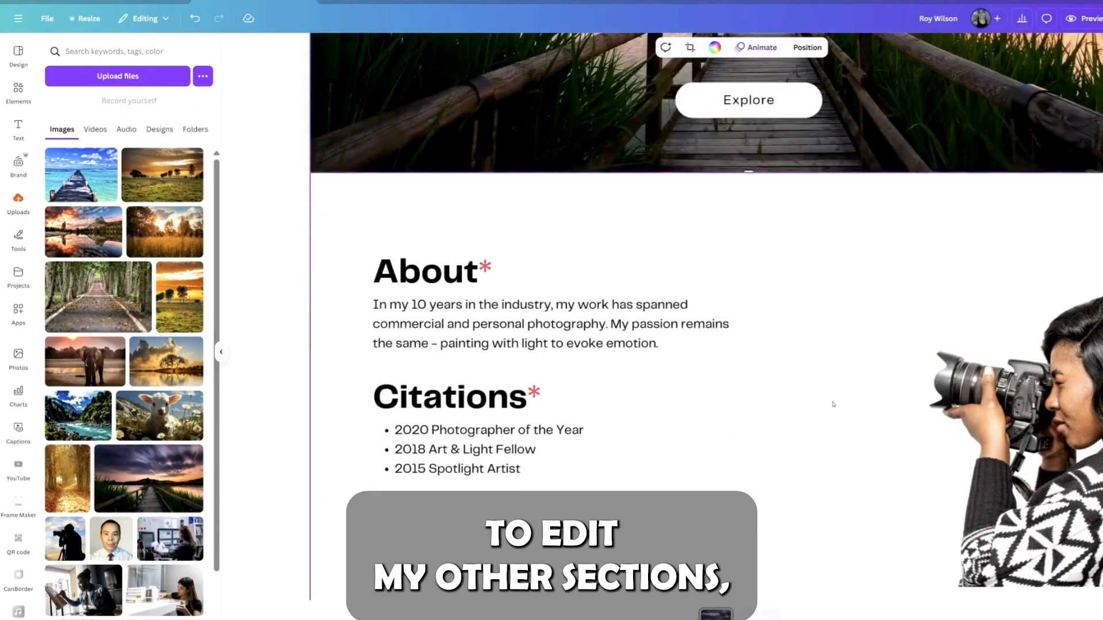
scroll(834, 404, "down", 1)
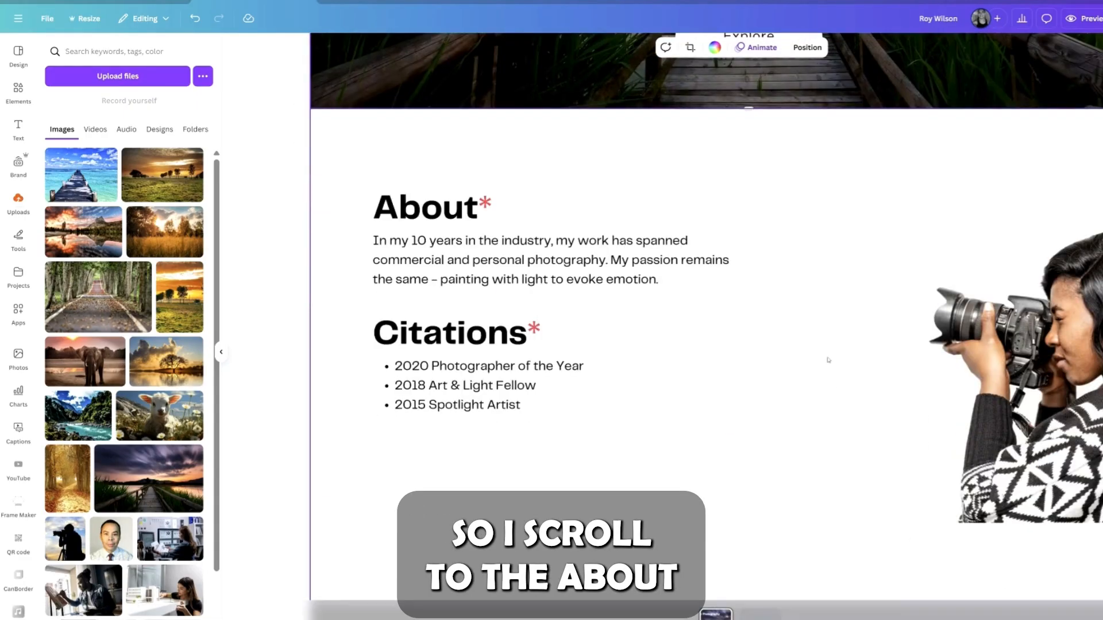
left_click(633, 248)
left_click(633, 248)
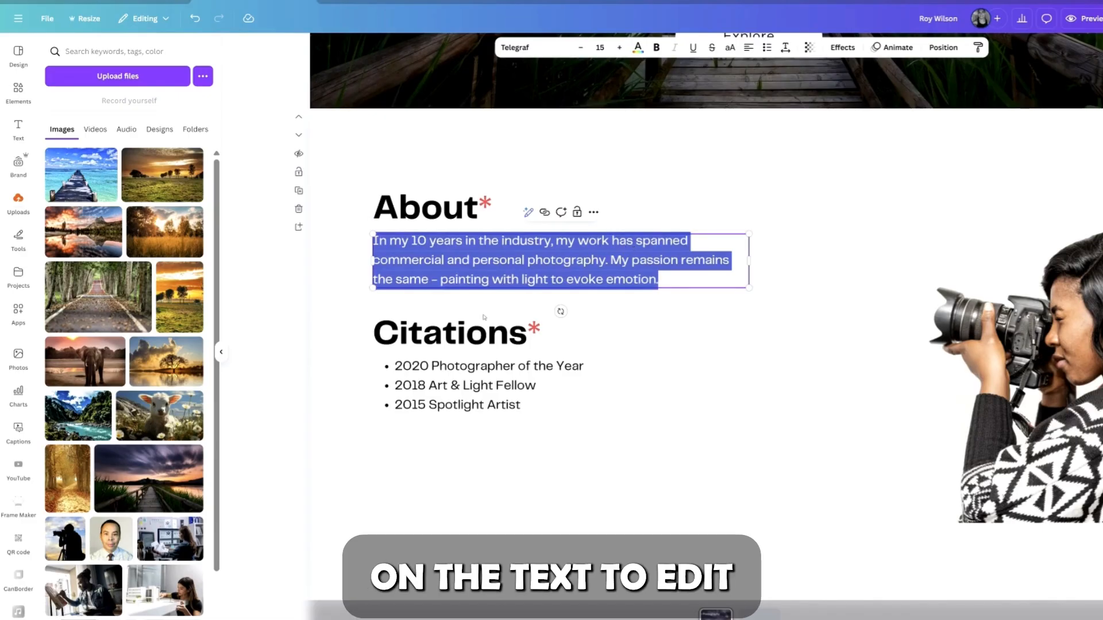
left_click(481, 347)
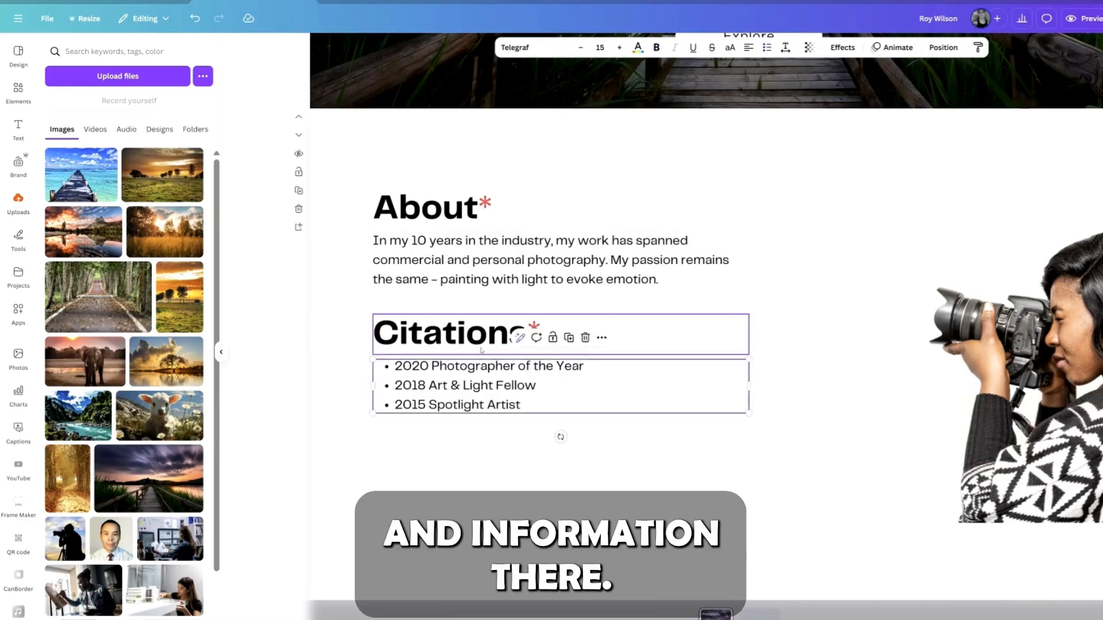
left_click(481, 347)
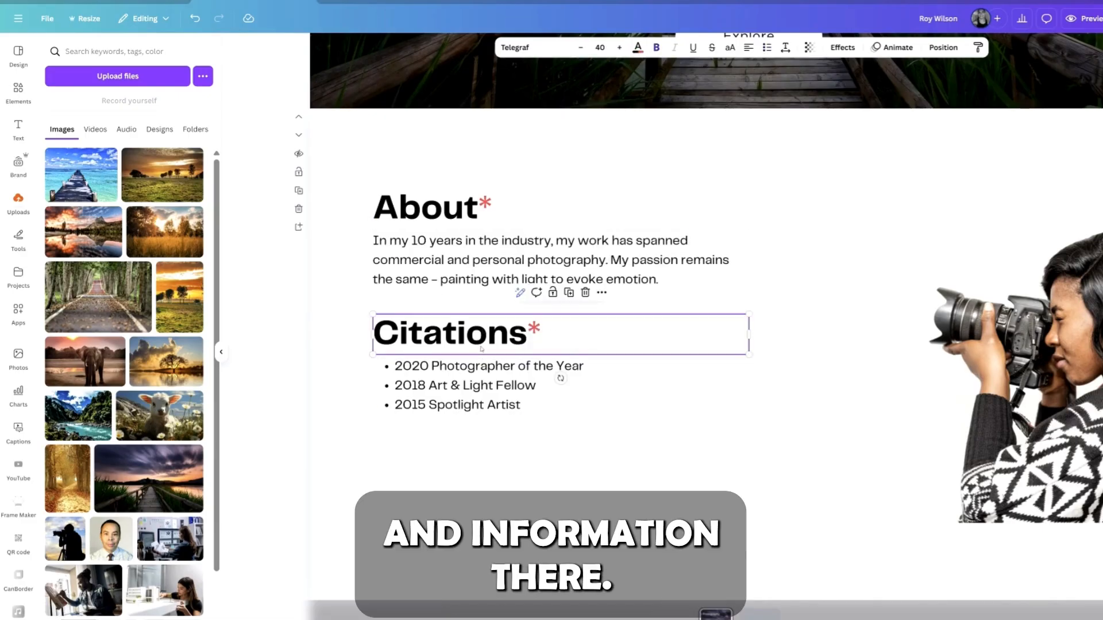
left_click(585, 293)
left_click(556, 361)
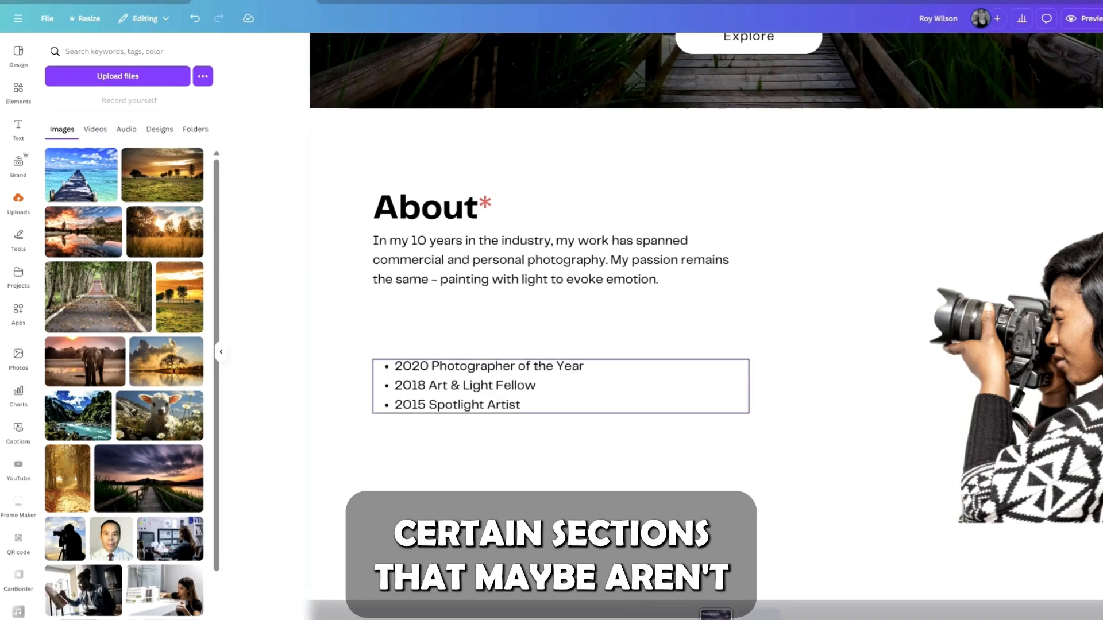
left_click(584, 336)
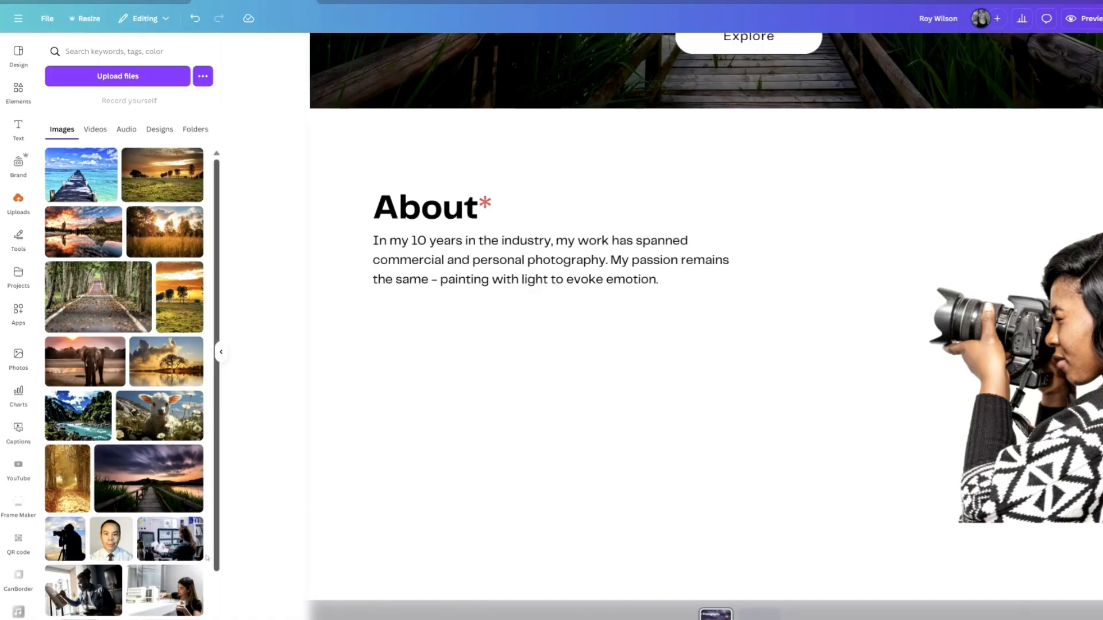
Step: Replace the camera portrait with the photographer silhouette and move the About heading and paragraph lower
left_click_drag(76, 555, 1074, 379)
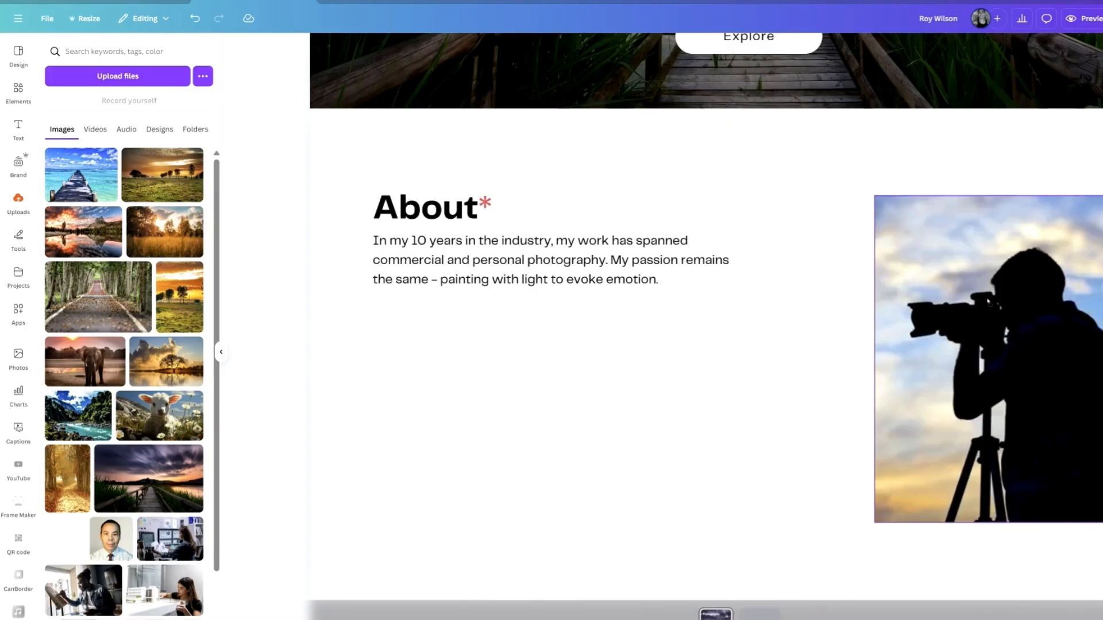
left_click_drag(987, 301, 977, 310)
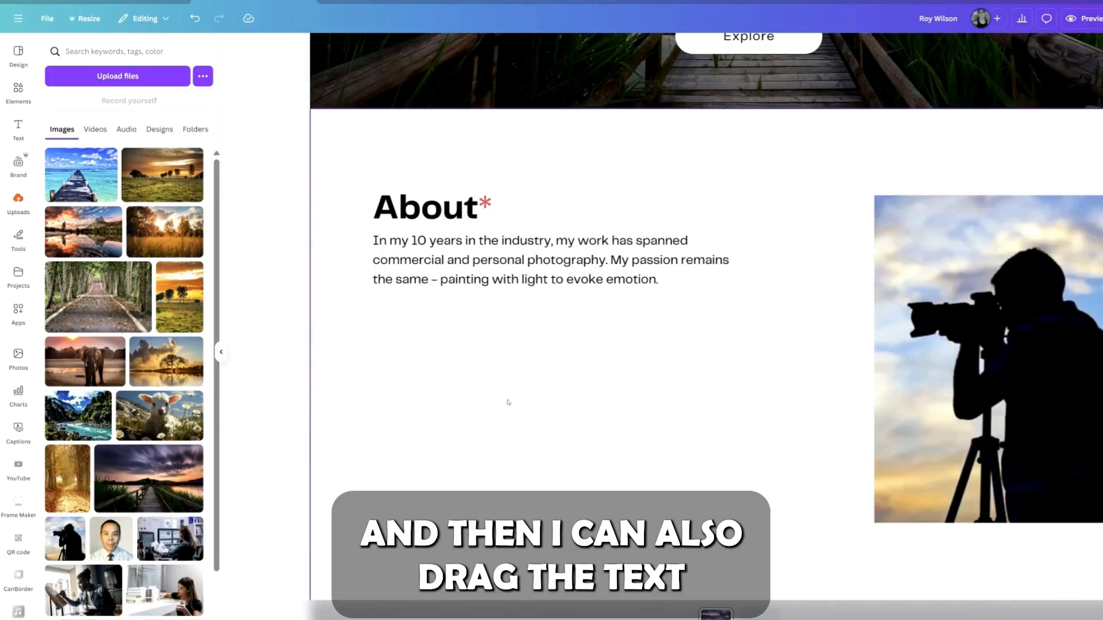
left_click_drag(471, 287, 497, 311)
left_click_drag(448, 213, 441, 298)
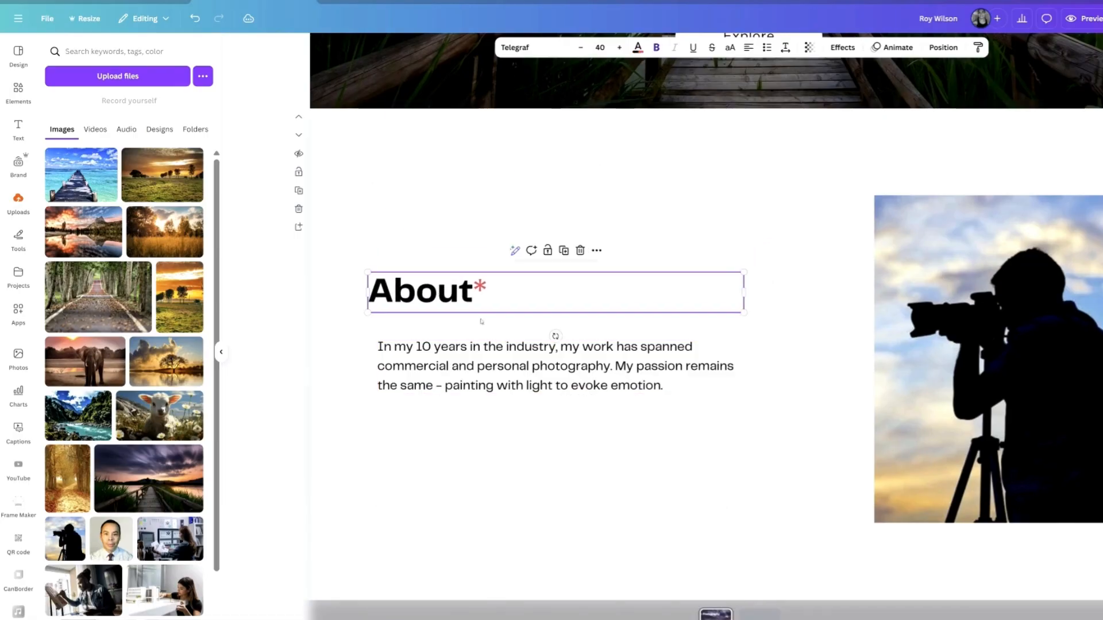
left_click(667, 504)
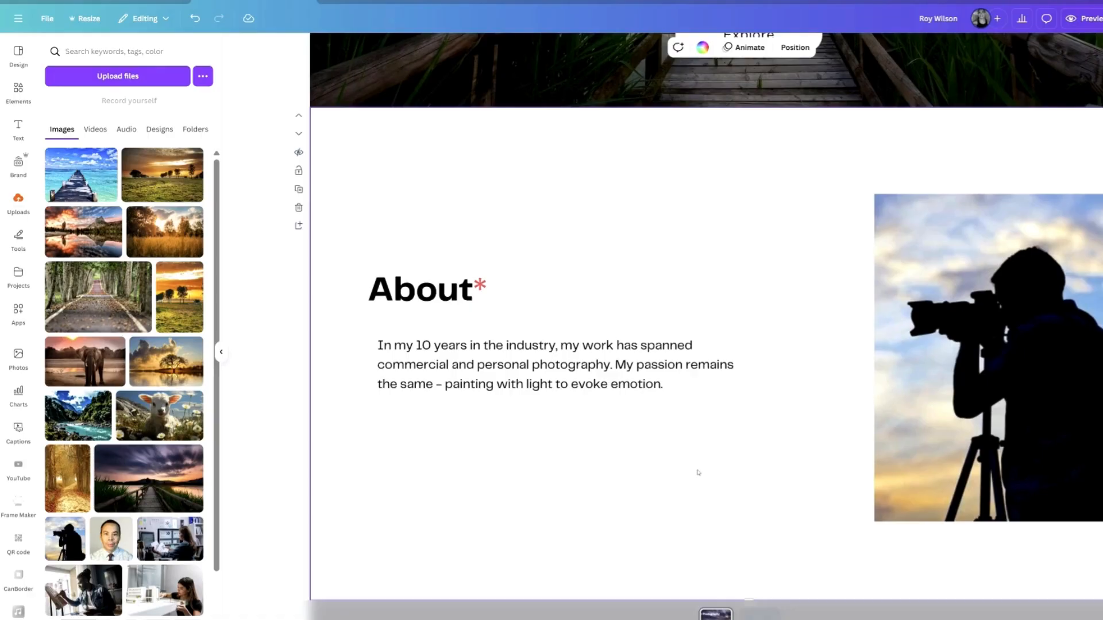
scroll(698, 473, "down", 7)
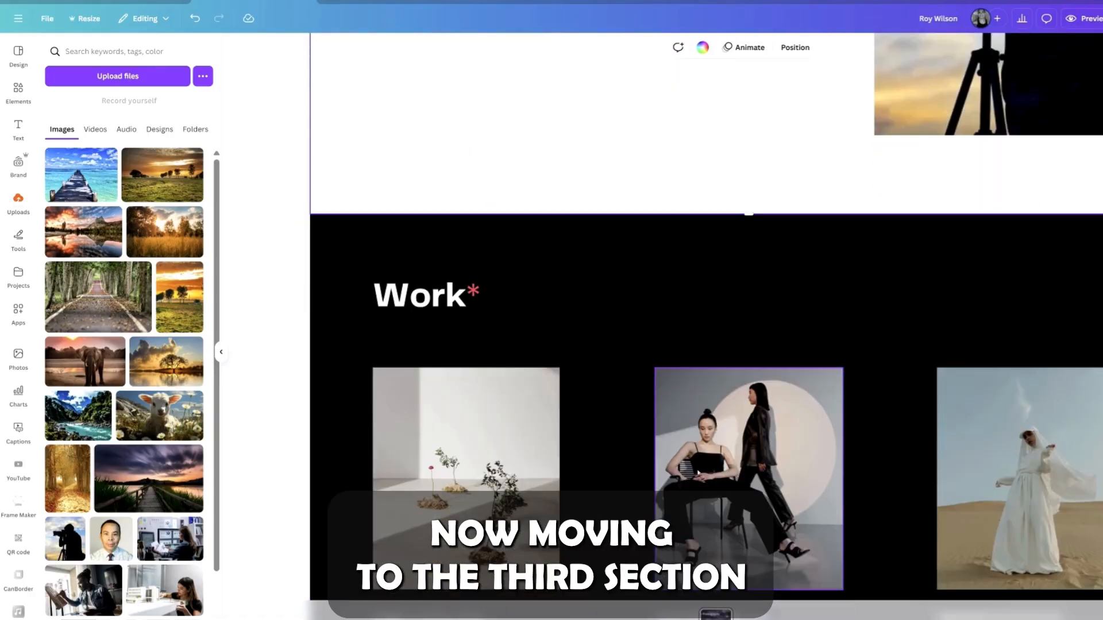
Step: Fill the first two Work frames with the pier and sunset field photos
scroll(697, 472, "down", 3)
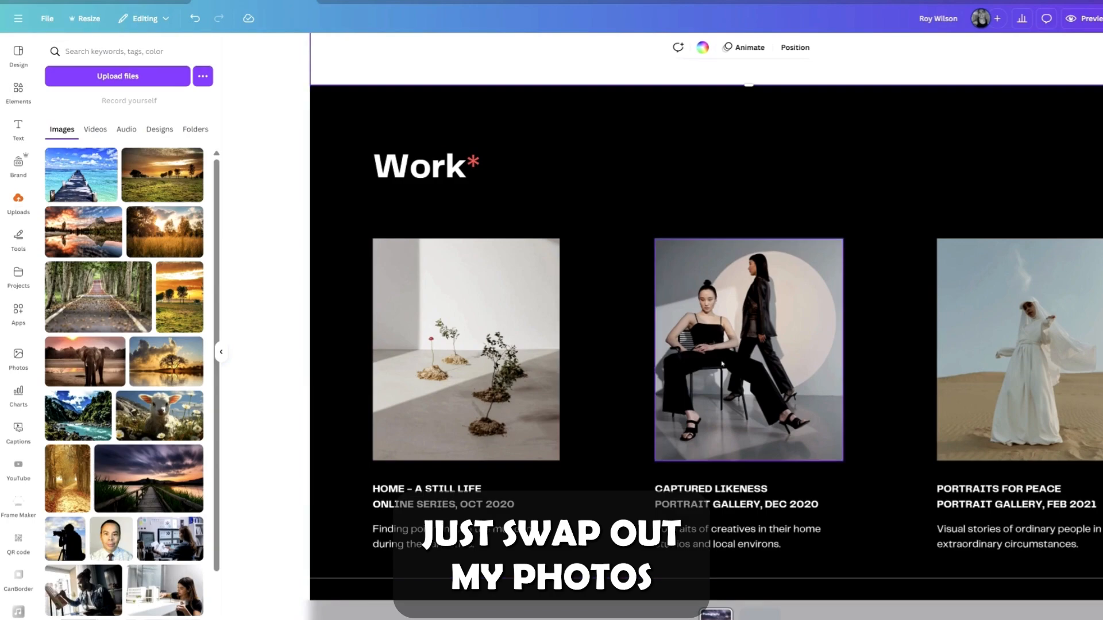
scroll(936, 376, "down", 3)
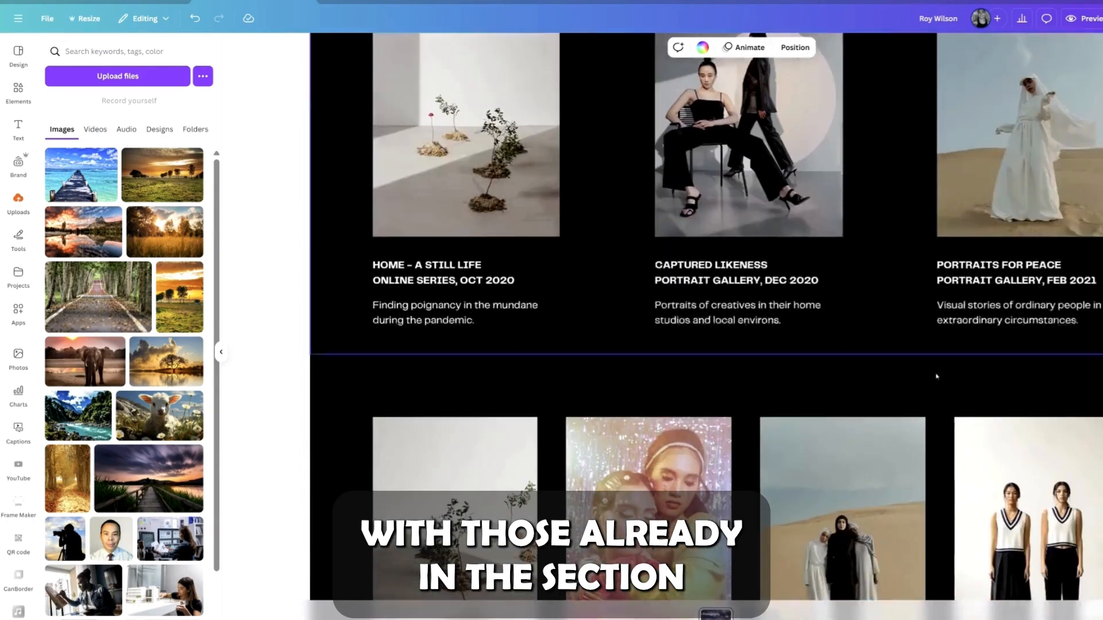
scroll(936, 377, "up", 2)
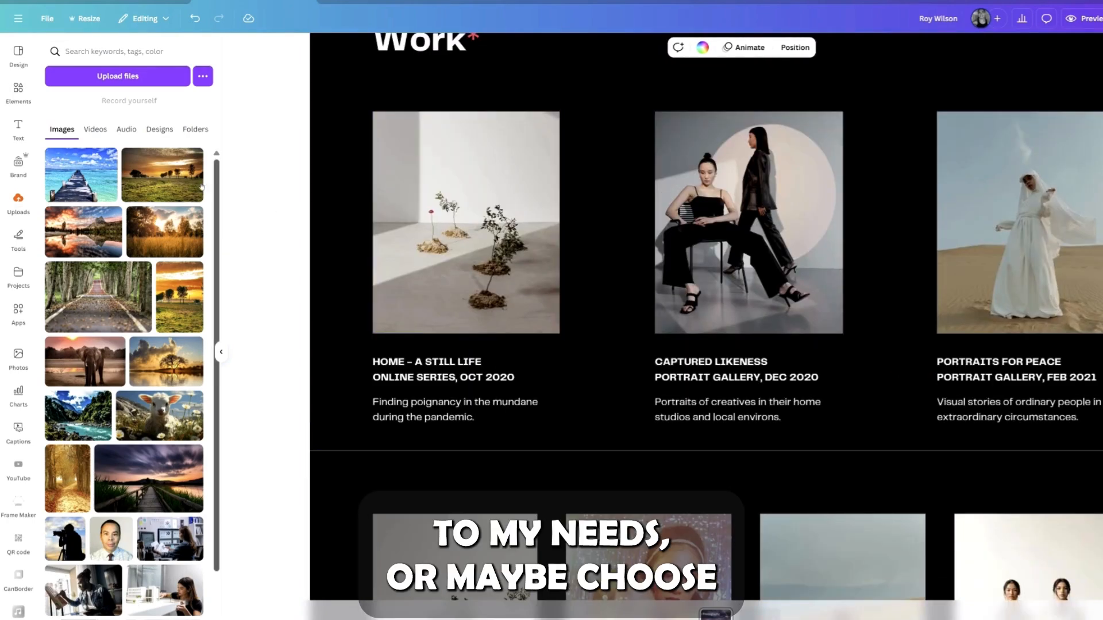
mouse_move(91, 168)
left_click_drag(91, 168, 445, 183)
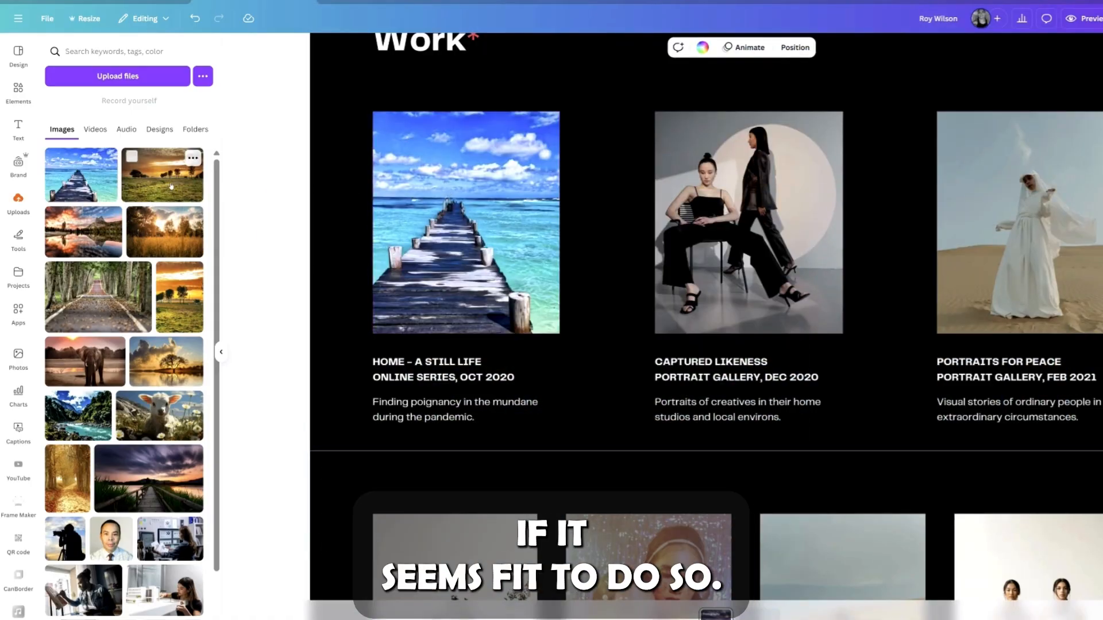
left_click_drag(163, 174, 683, 172)
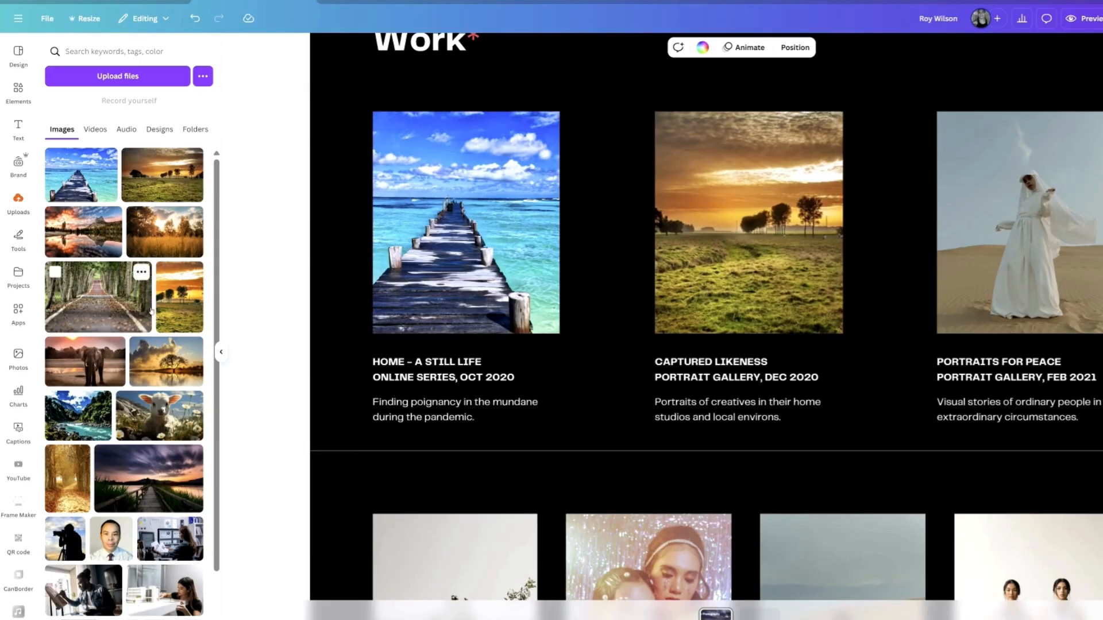
left_click_drag(160, 361, 975, 193)
Step: Put the elephant, tree-lined road, autumn forest and lamb photos into the four project cards
scroll(975, 192, "down", 5)
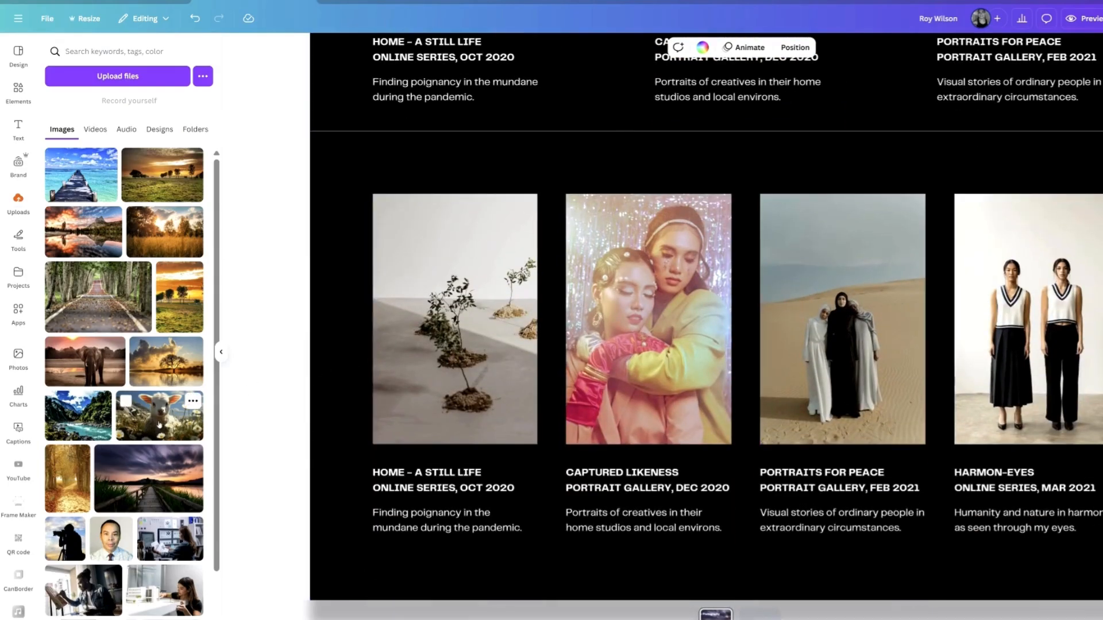
left_click_drag(112, 347, 196, 356)
left_click_drag(337, 339, 427, 322)
left_click_drag(146, 301, 636, 315)
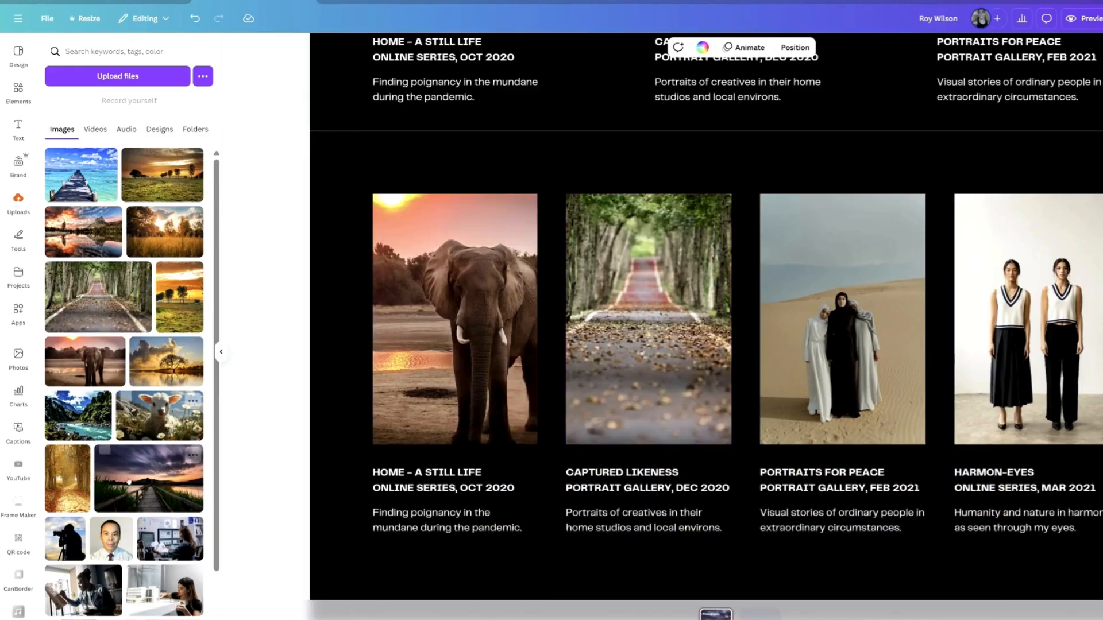
left_click_drag(68, 478, 425, 517)
left_click_drag(639, 396, 837, 319)
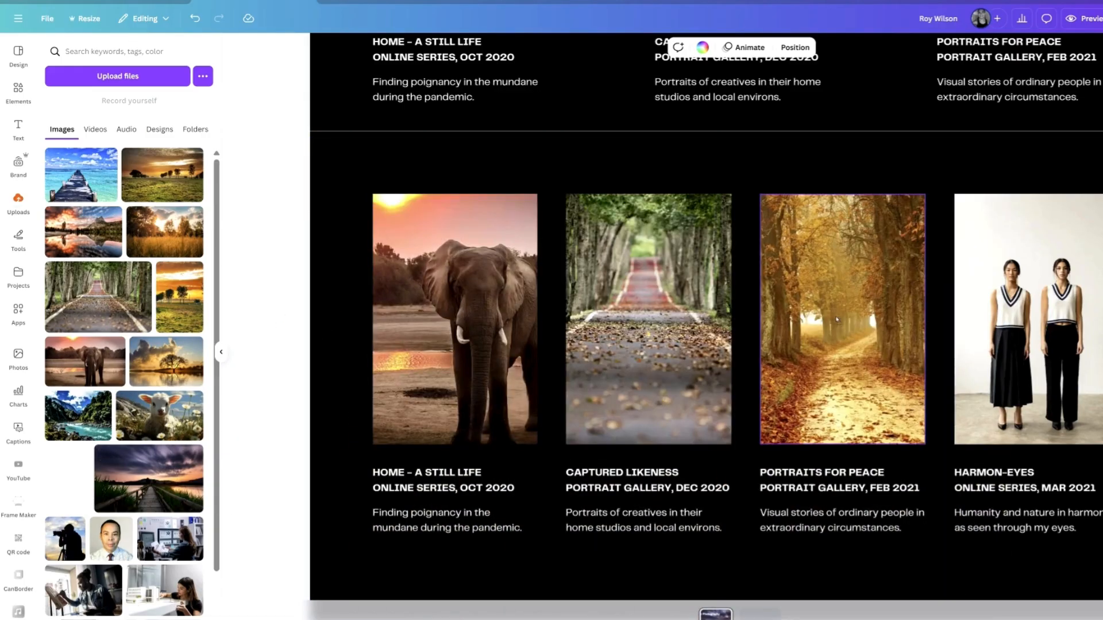
left_click_drag(193, 401, 648, 320)
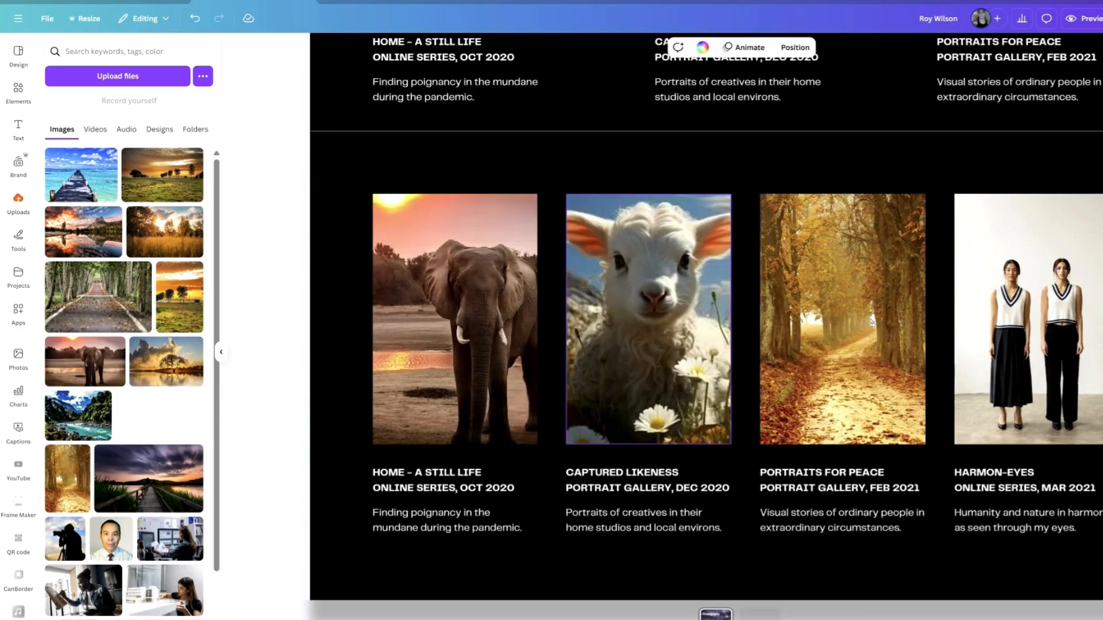
left_click_drag(944, 298, 1017, 269)
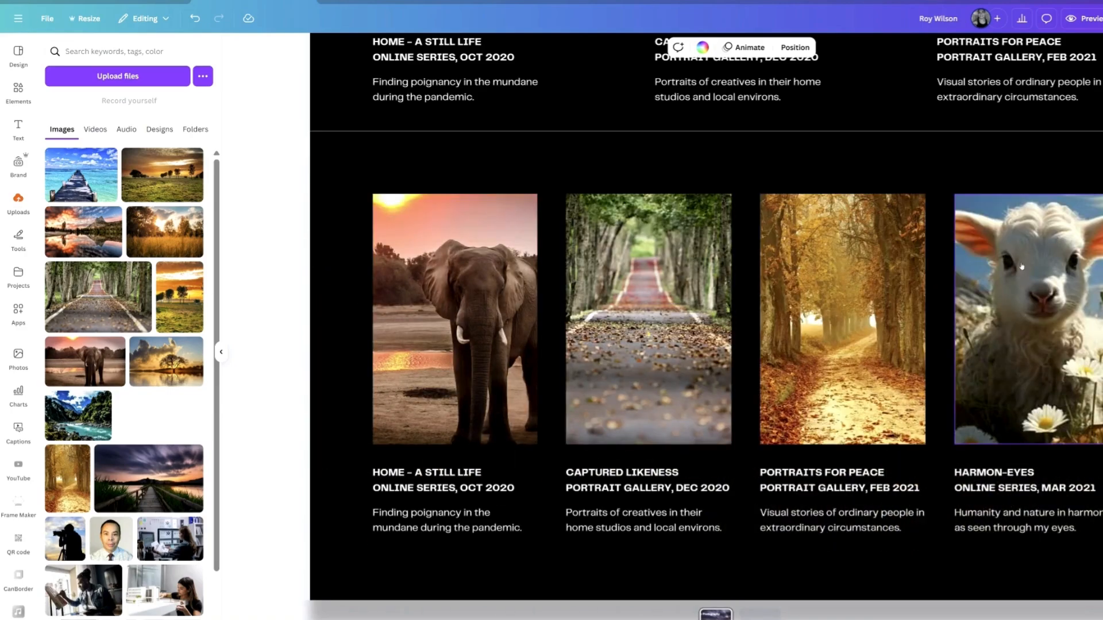
scroll(908, 344, "down", 1)
scroll(908, 344, "up", 1)
Step: Add a new empty section beneath the photo gallery
scroll(908, 344, "down", 2)
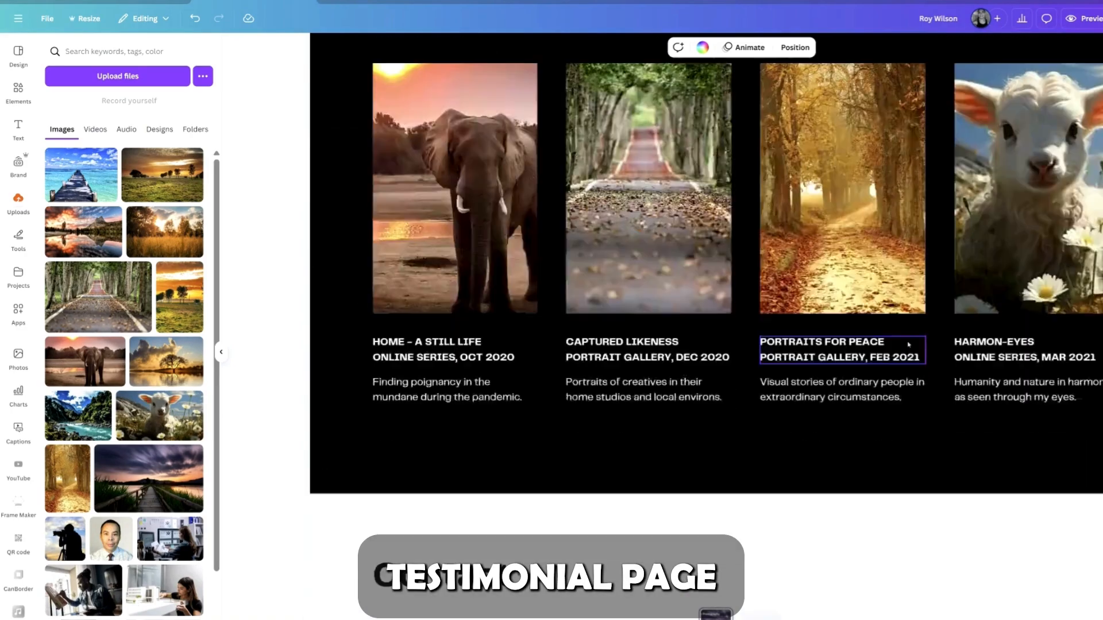
scroll(909, 344, "up", 4)
scroll(909, 344, "down", 9)
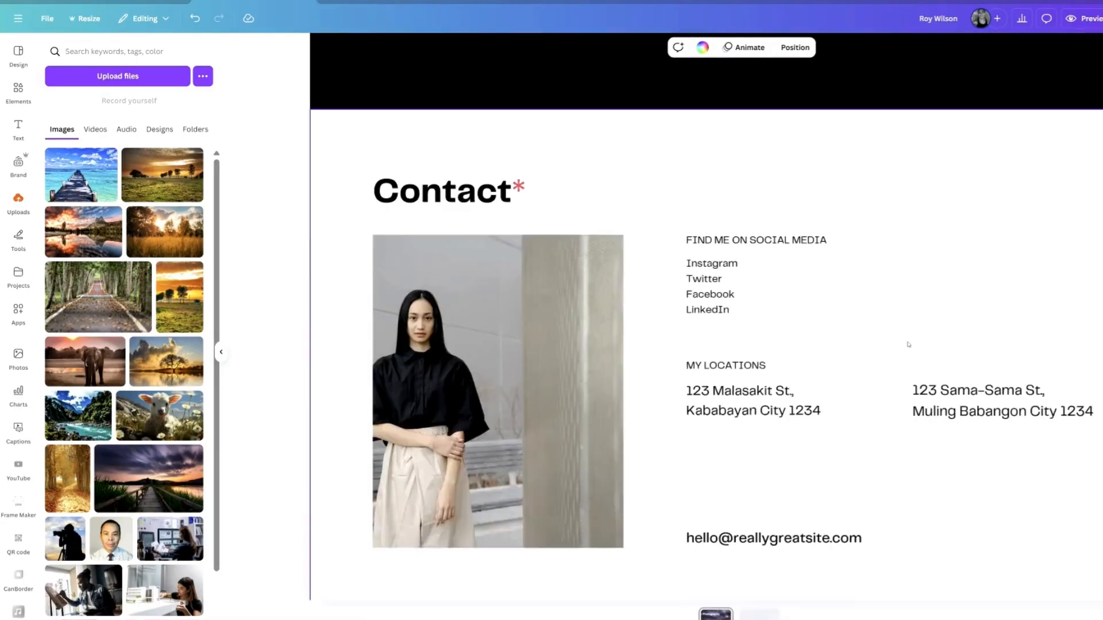
scroll(908, 344, "up", 5)
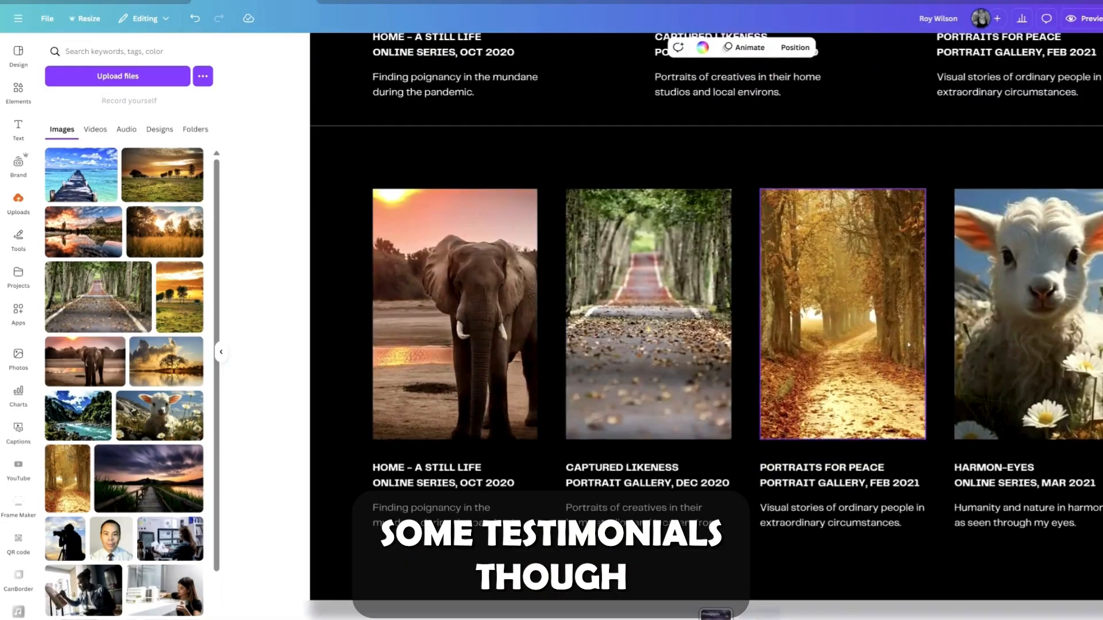
scroll(908, 344, "up", 1)
scroll(909, 345, "up", 1)
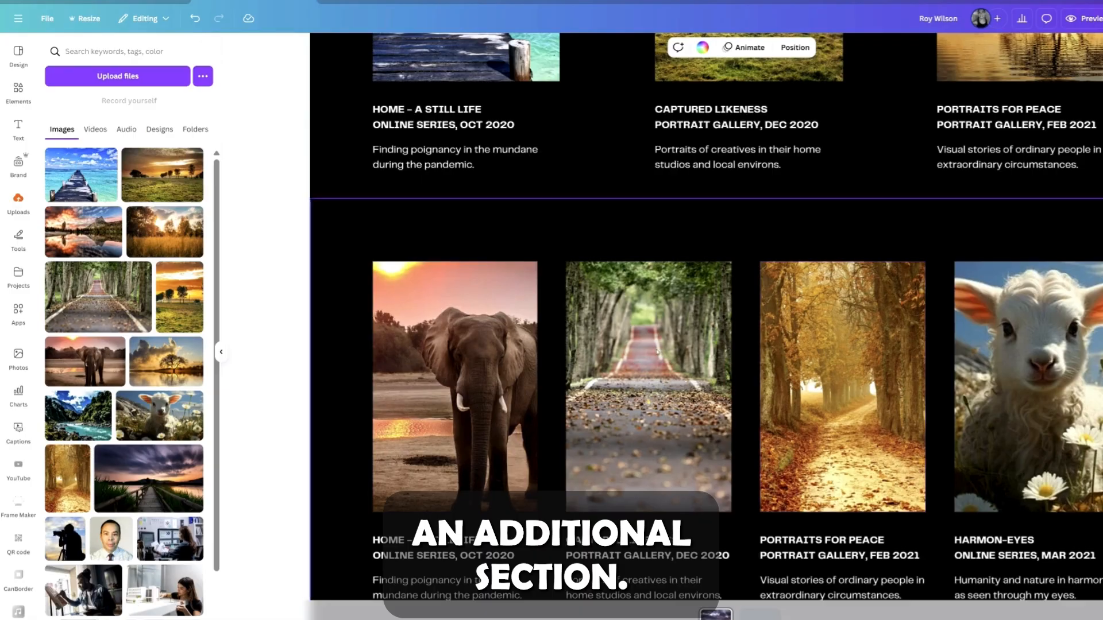
scroll(339, 271, "down", 1)
scroll(339, 271, "up", 3)
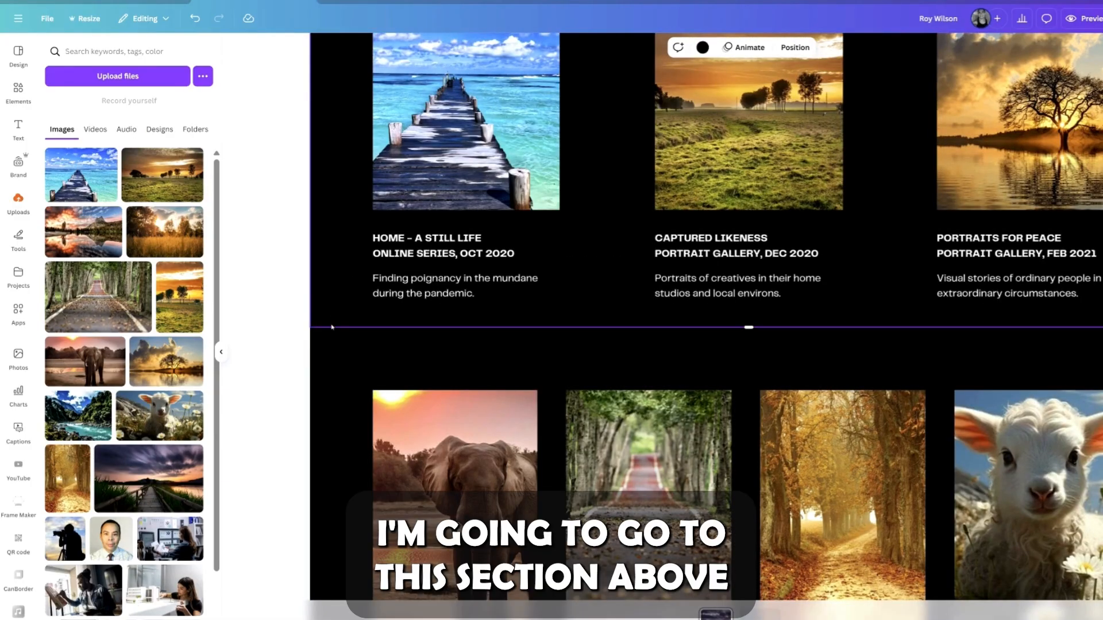
scroll(332, 344, "down", 4)
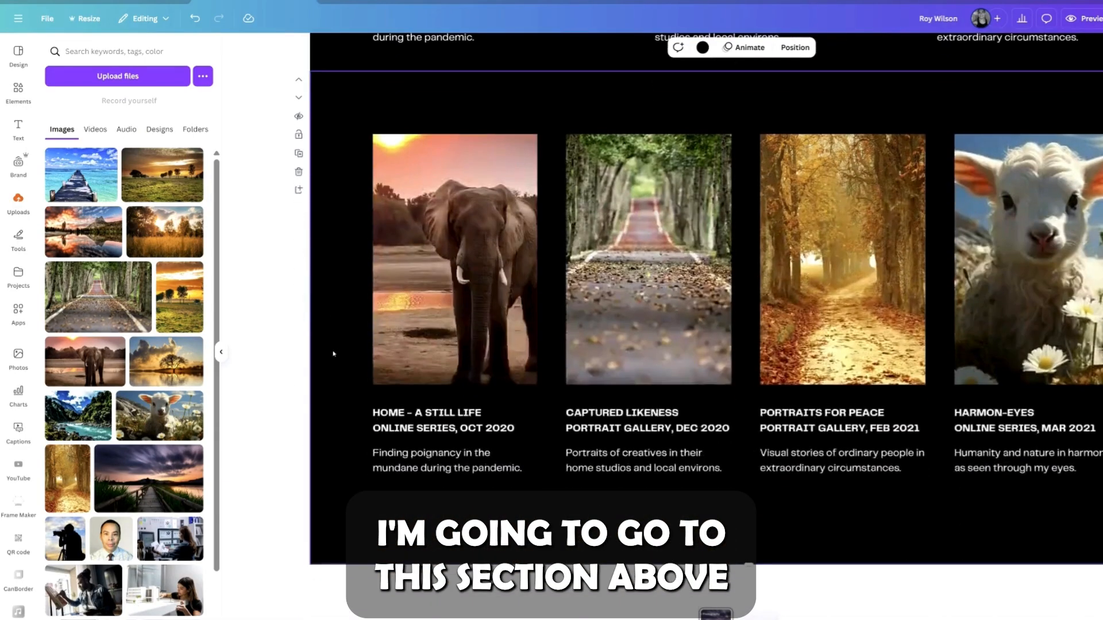
left_click(299, 193)
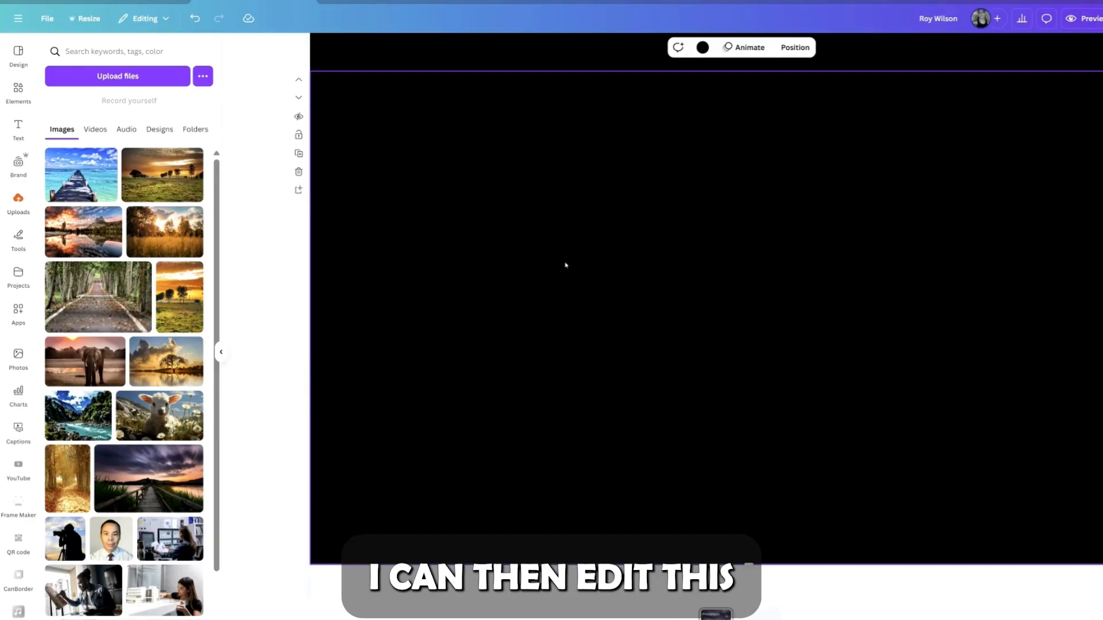
Step: Change the new section's background from black to the white document colour
left_click(702, 48)
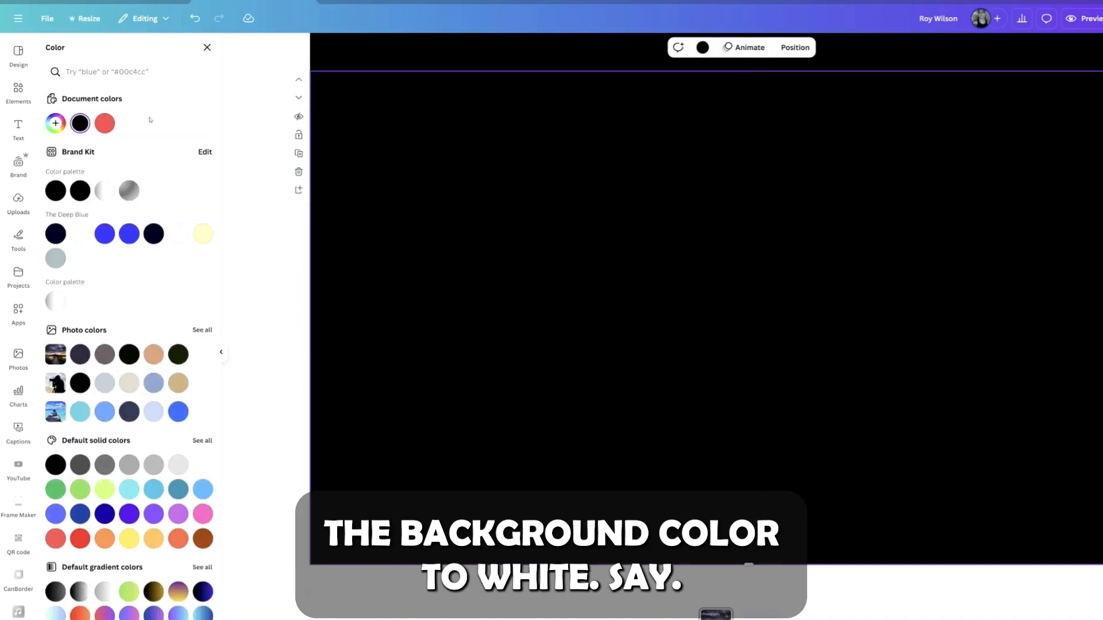
left_click(131, 124)
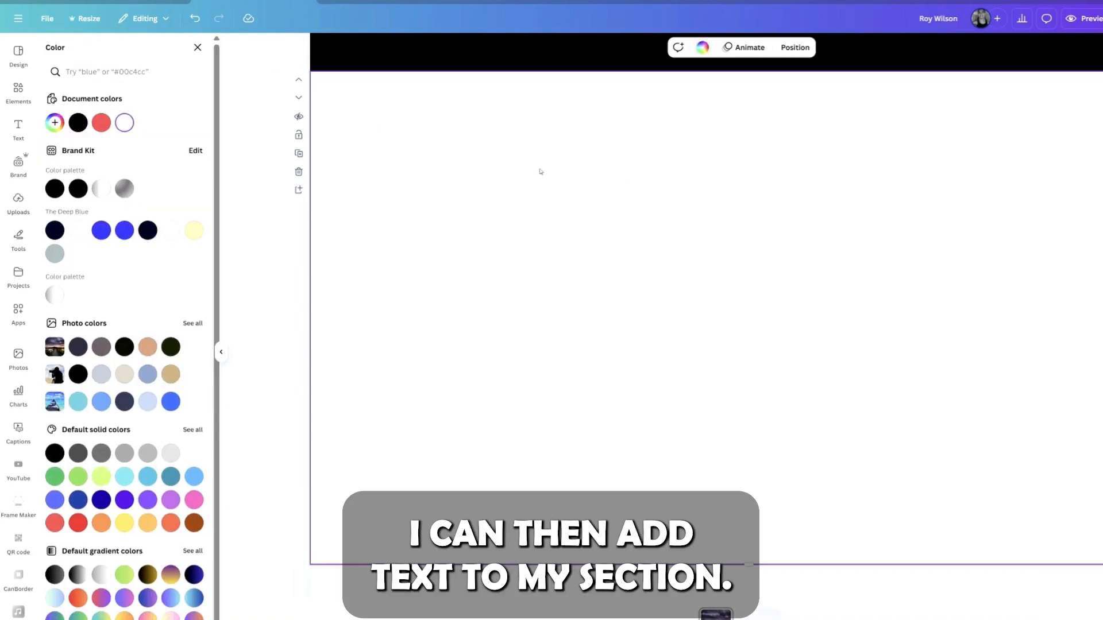
left_click(16, 126)
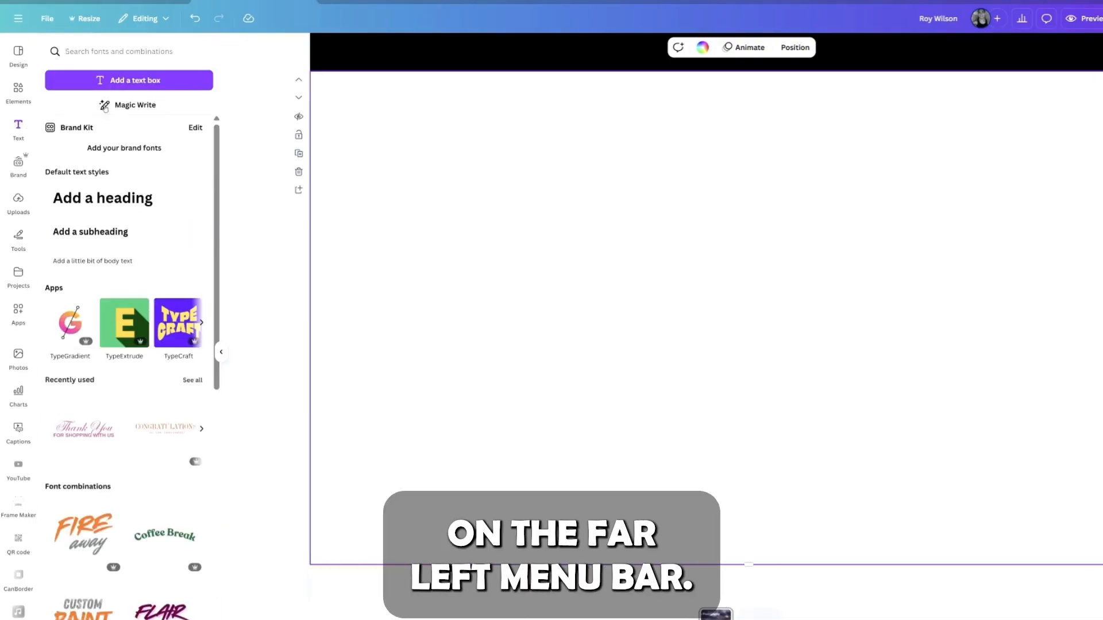
Step: Add a 'Testimonials' heading to the white section
left_click(121, 199)
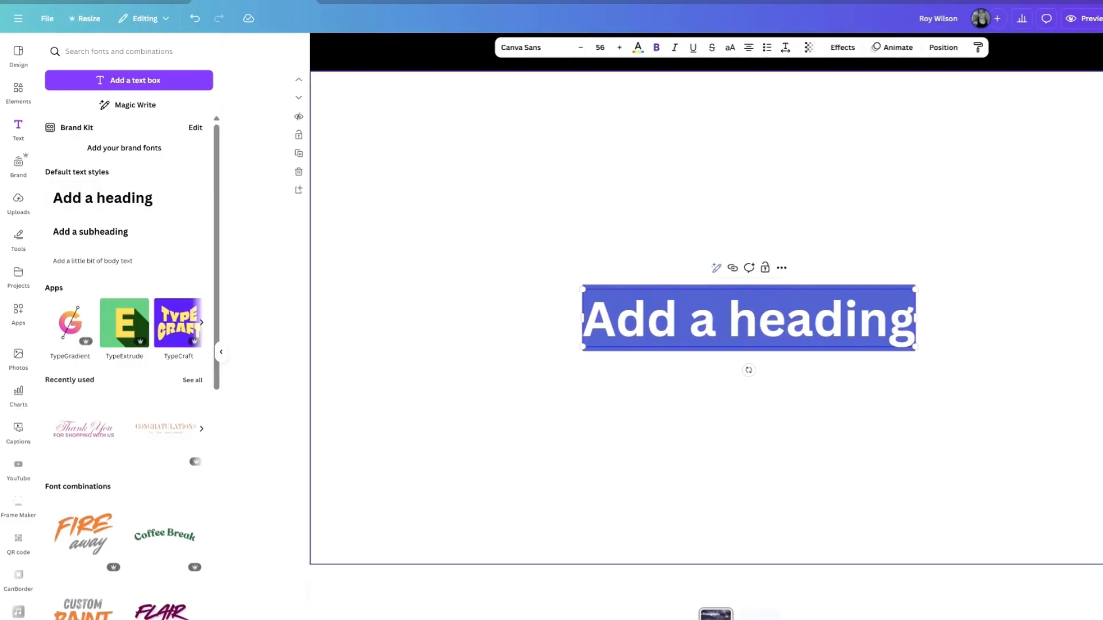
type("T")
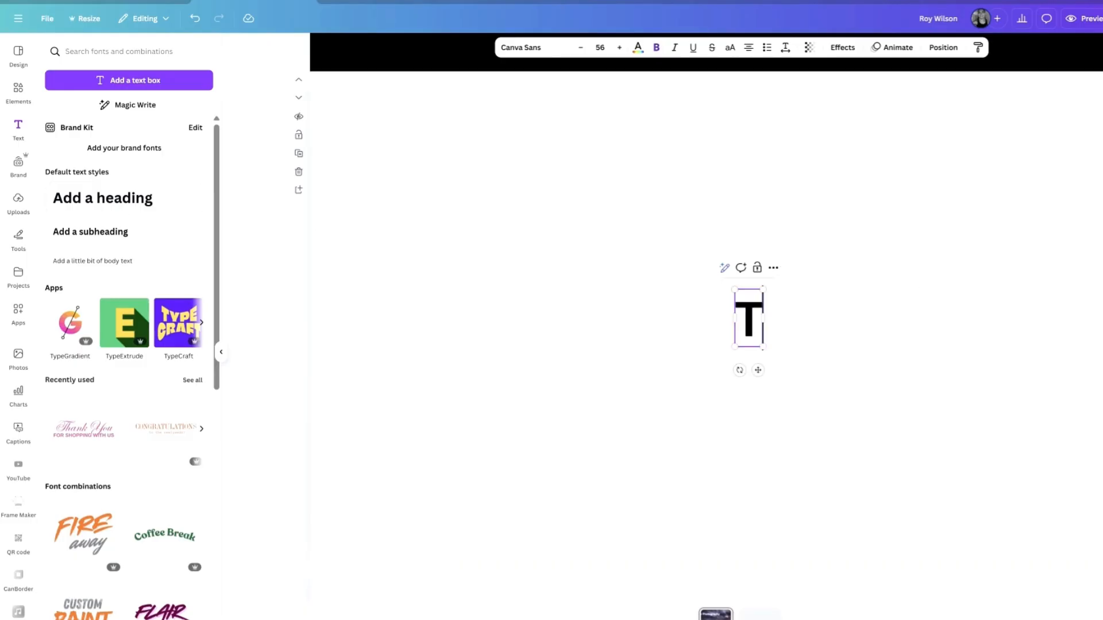
type("estimonials")
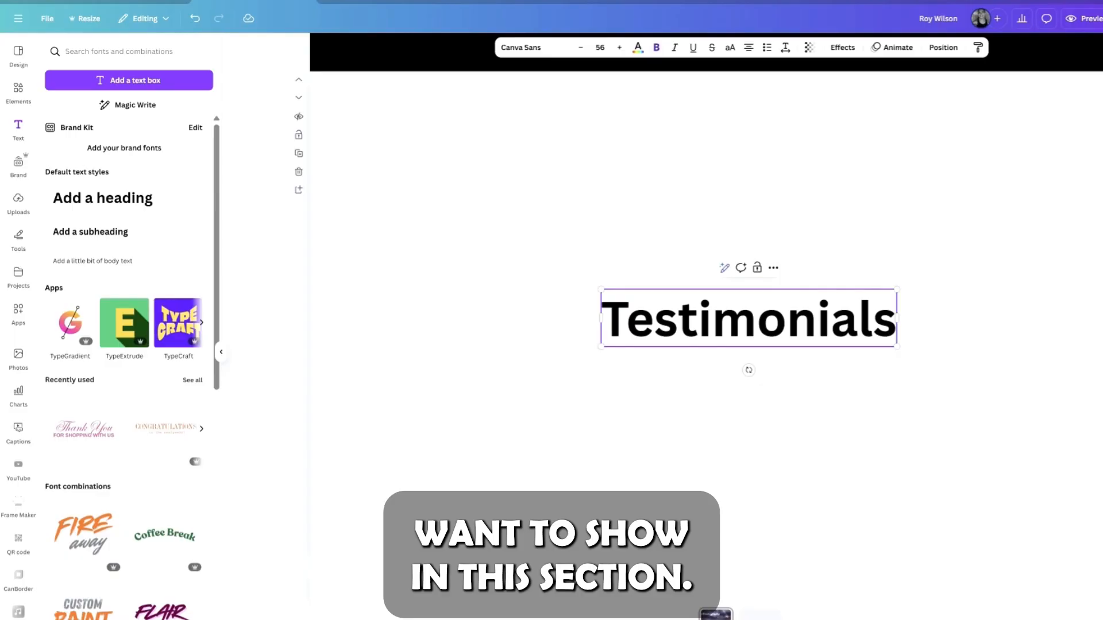
left_click(819, 447)
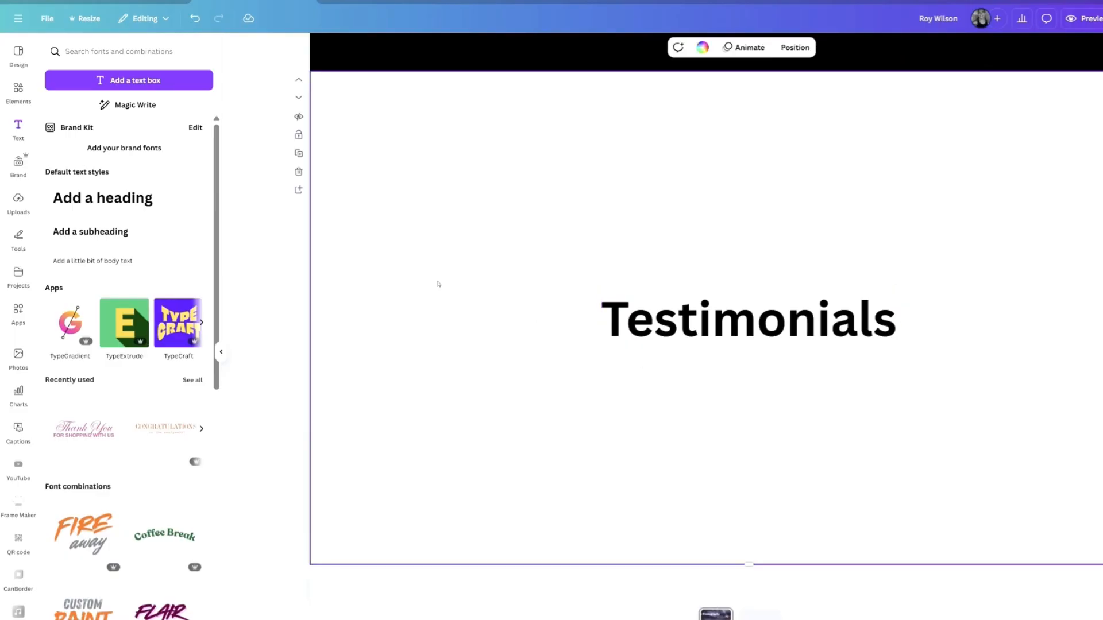
Step: Add a short praise line for the site owner and centre it beneath the raised heading
left_click(177, 80)
left_click_drag(767, 346, 634, 435)
type("H")
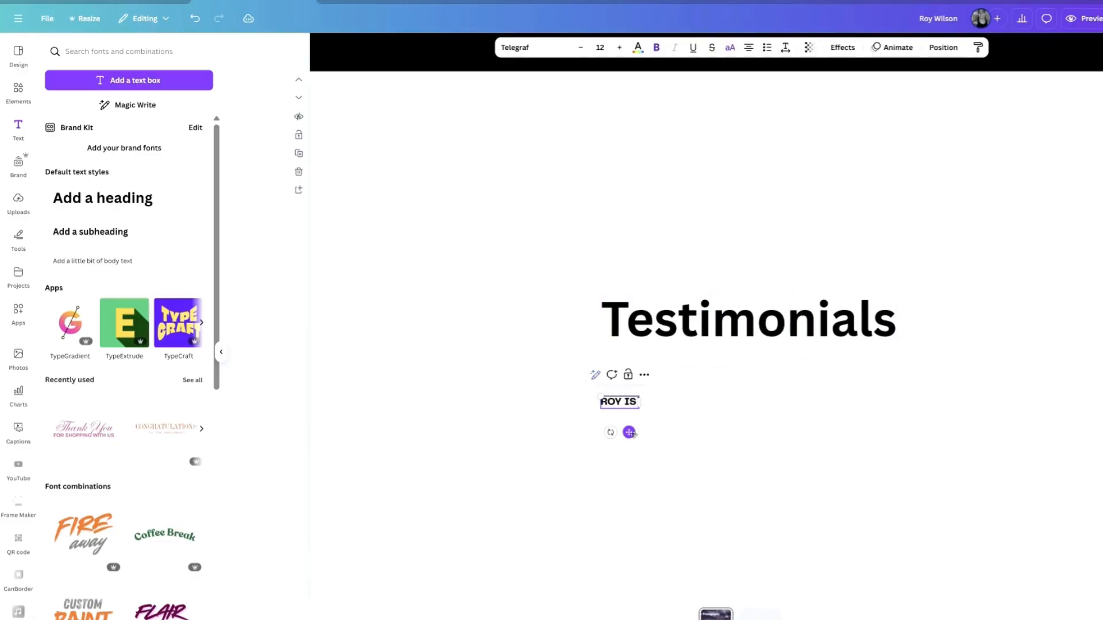
type("OY IS GREA")
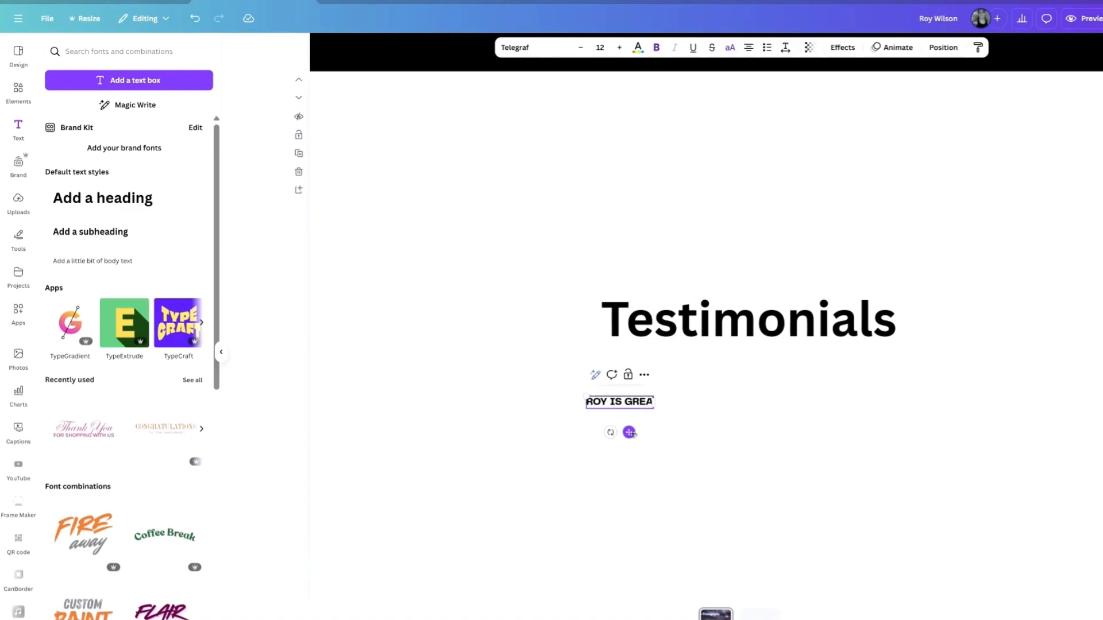
type("T!!!")
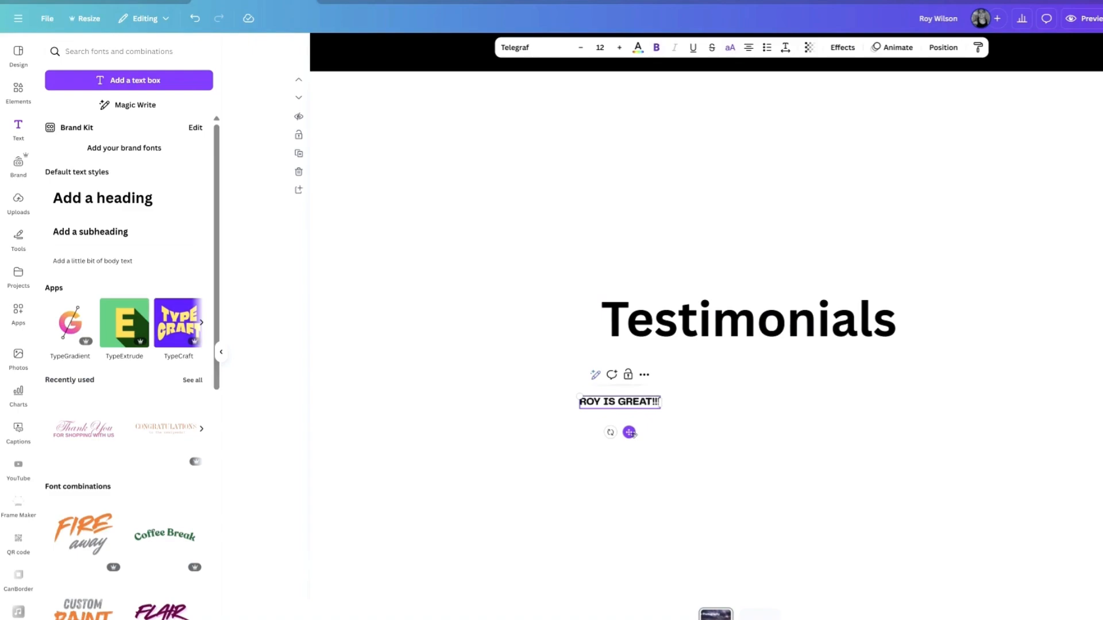
left_click_drag(748, 343, 740, 236)
left_click_drag(648, 395, 747, 294)
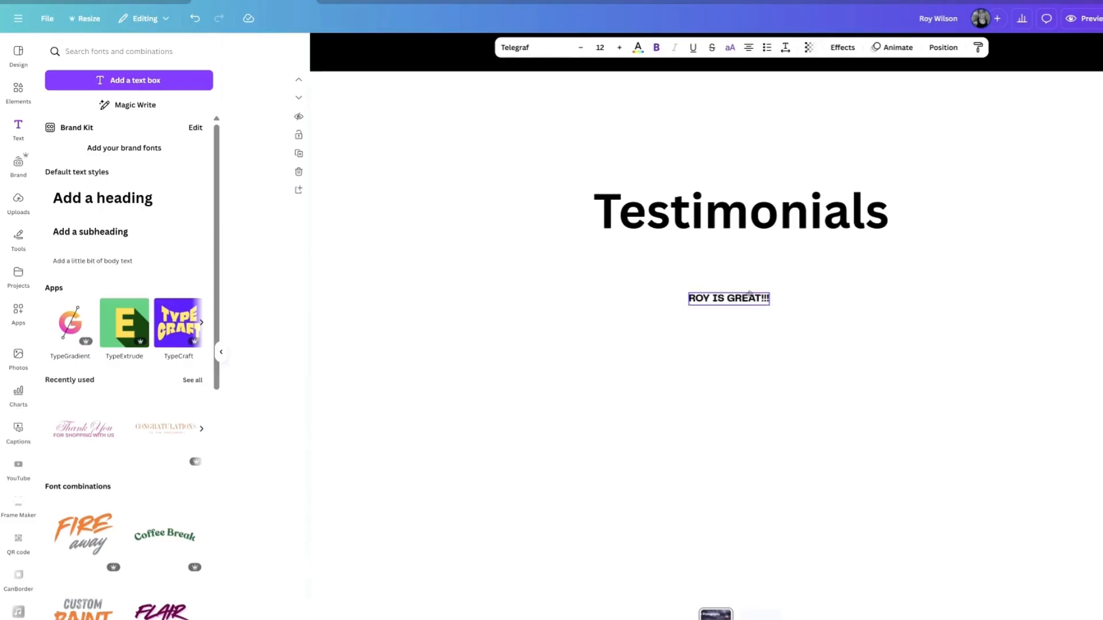
scroll(844, 377, "down", 1)
scroll(843, 377, "up", 2)
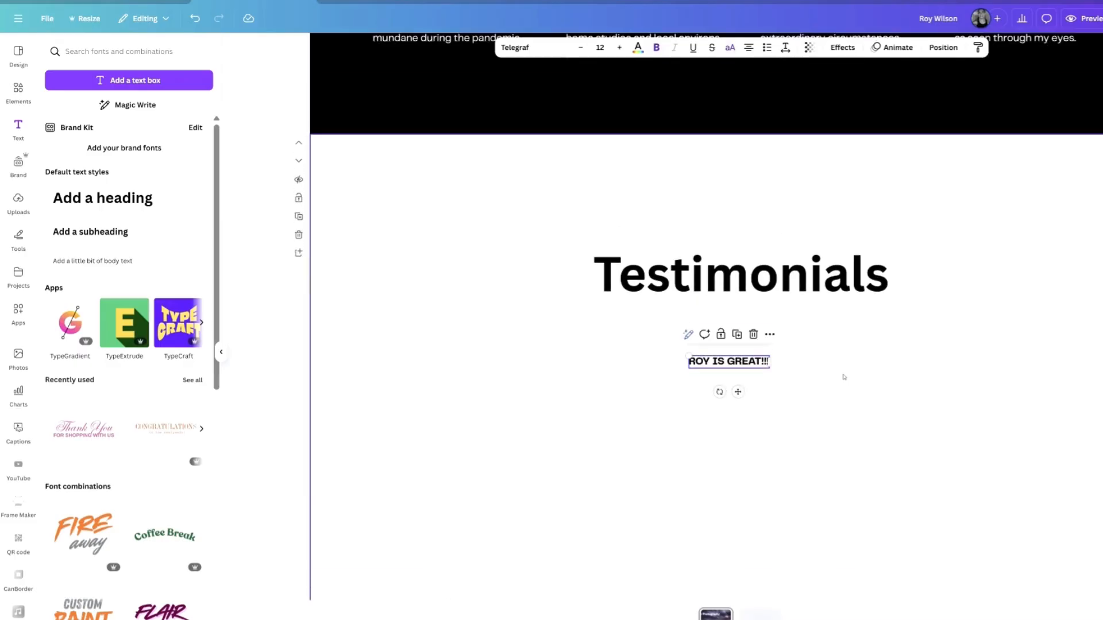
scroll(844, 377, "down", 1)
scroll(843, 377, "down", 1)
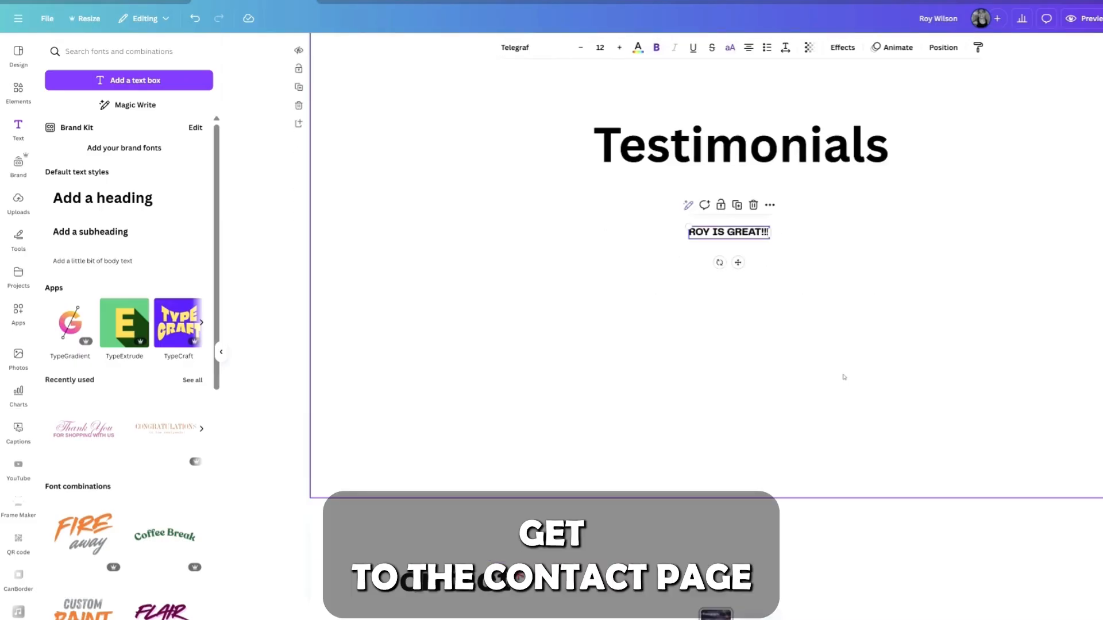
Step: Swap the Contact section's woman portrait for the uploaded headshot of a man in a tie
left_click(844, 377)
scroll(844, 377, "down", 1)
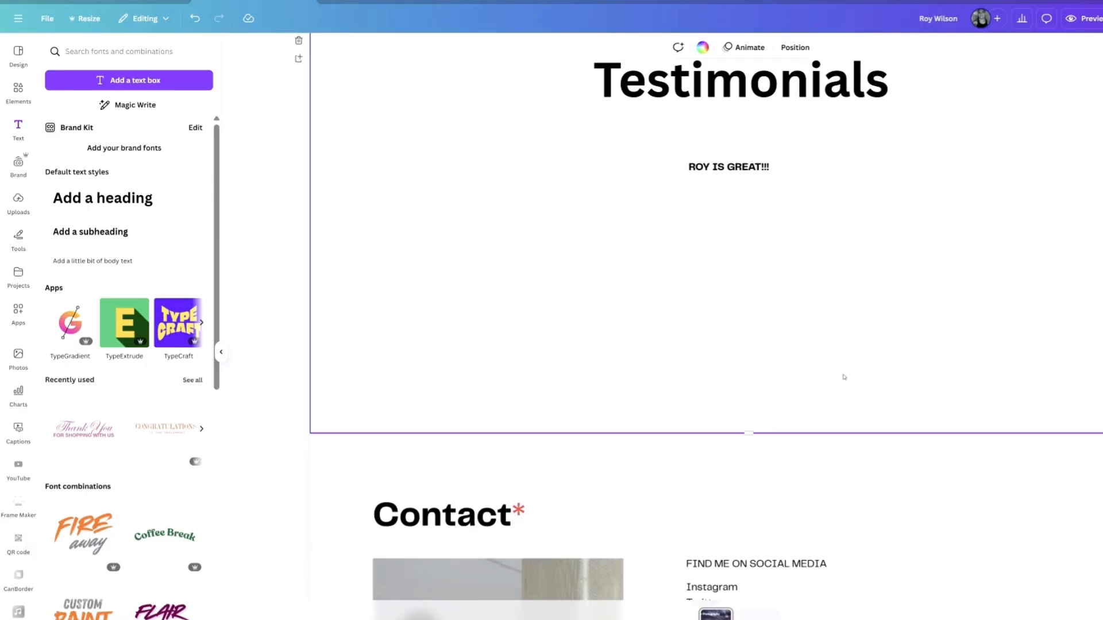
scroll(844, 377, "down", 5)
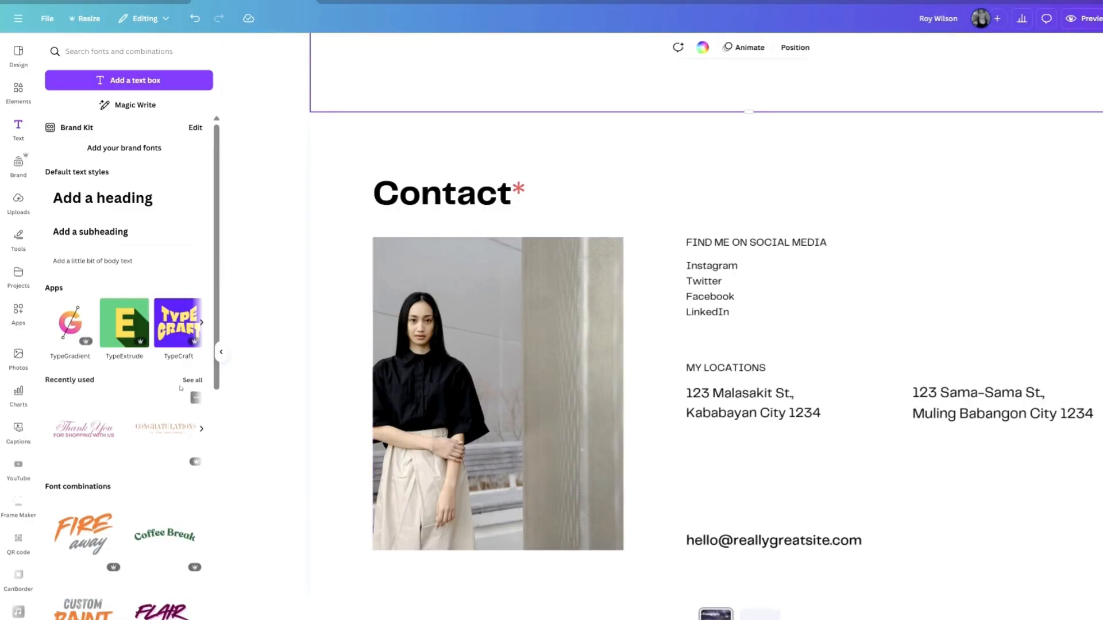
left_click(16, 207)
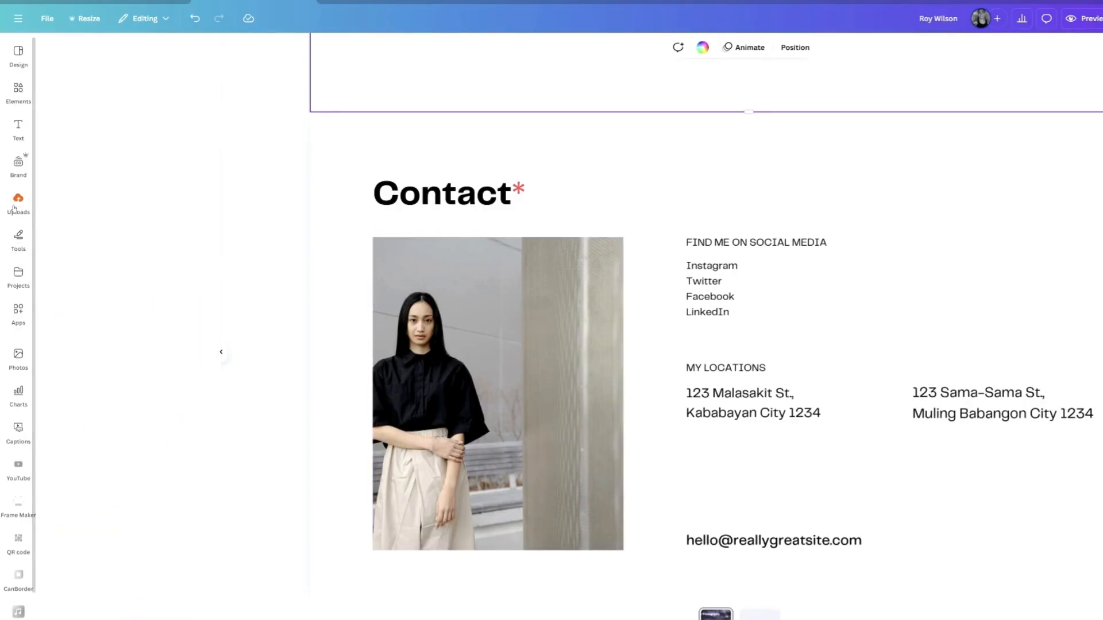
left_click_drag(112, 539, 379, 405)
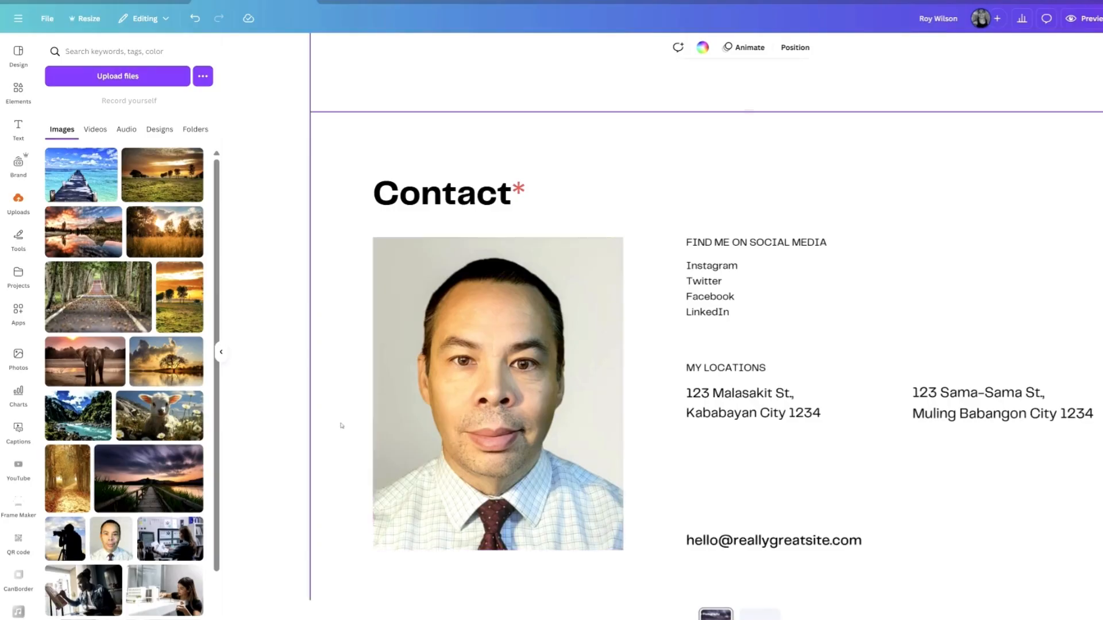
Step: Change the first location to Garden Grove, CA and delete the second address block
left_click(774, 409)
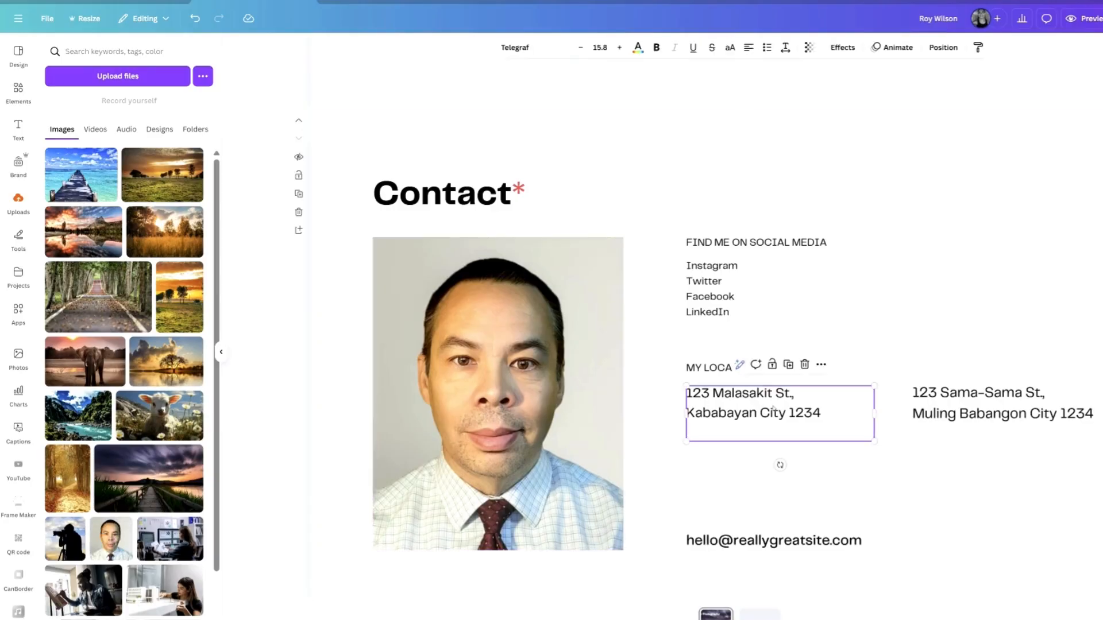
left_click(774, 409)
type("Garden Grove, CA")
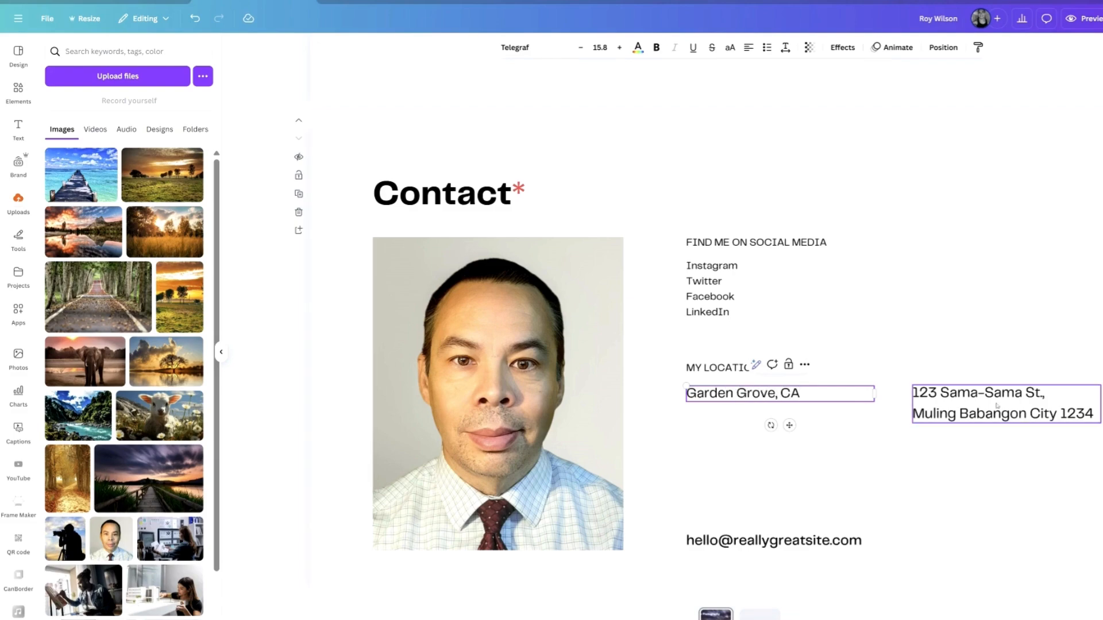
left_click(1002, 403)
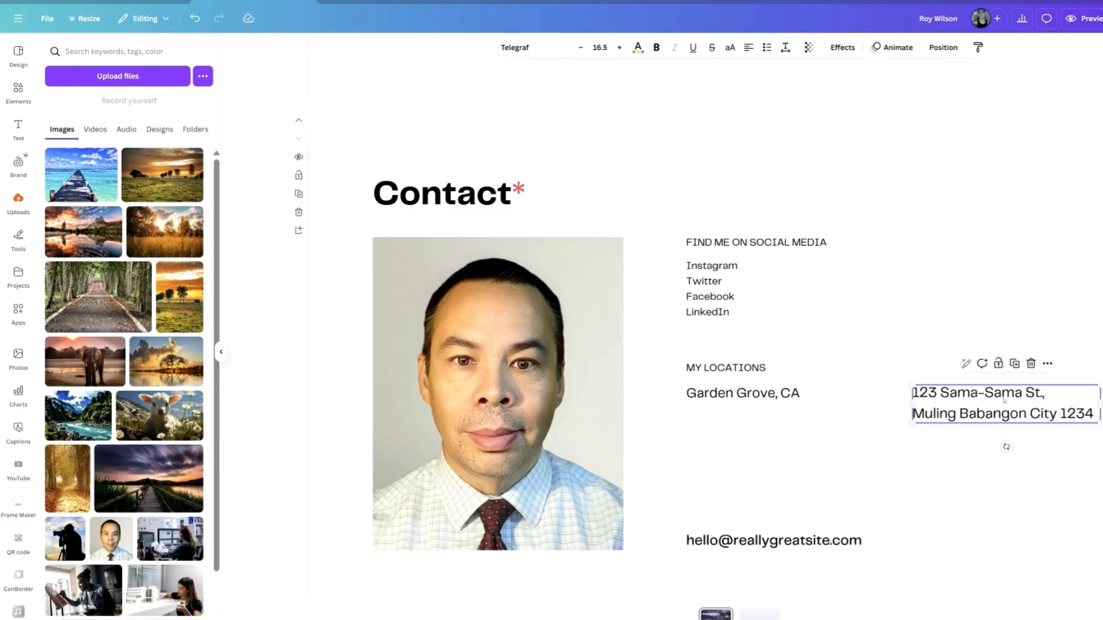
left_click(1030, 364)
Step: Replace the placeholder e-mail with the owner's e-mail address
left_click(748, 543)
left_click(749, 543)
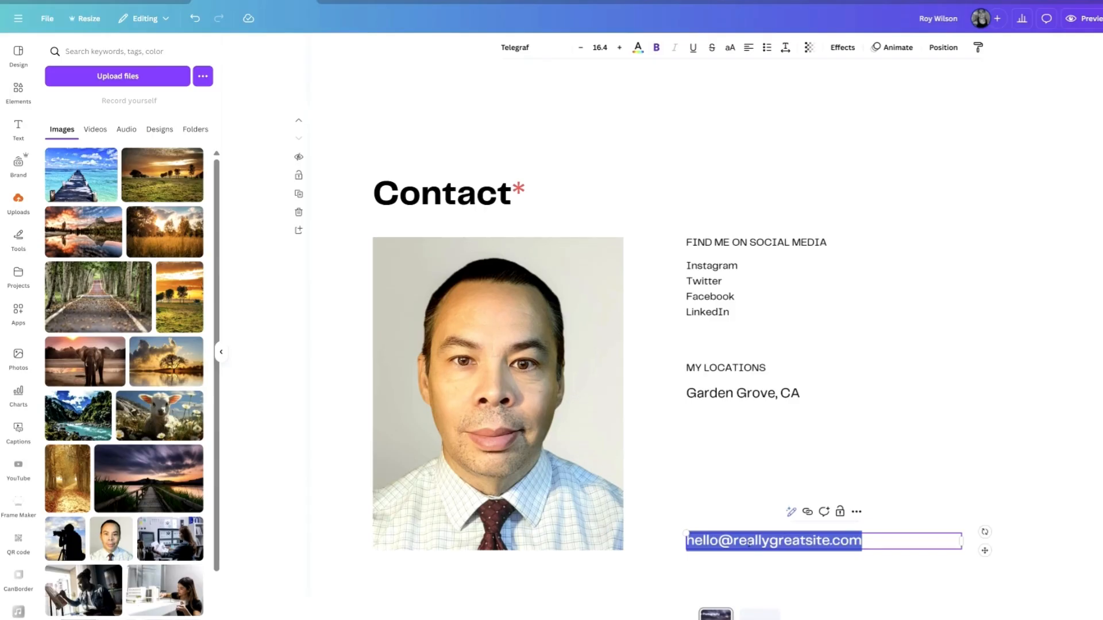
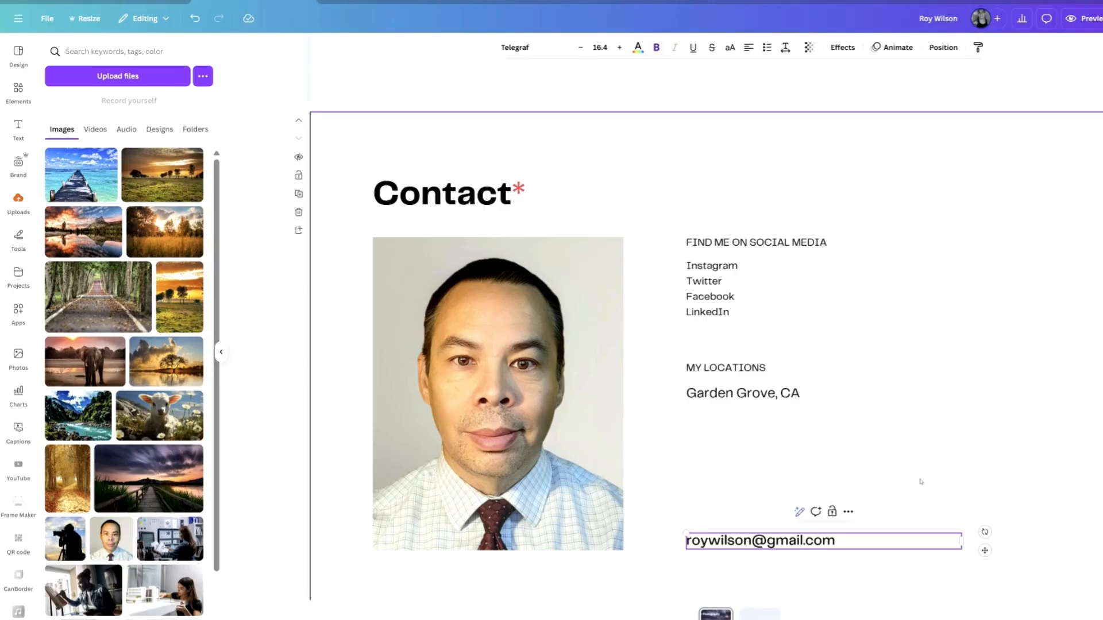
left_click(920, 481)
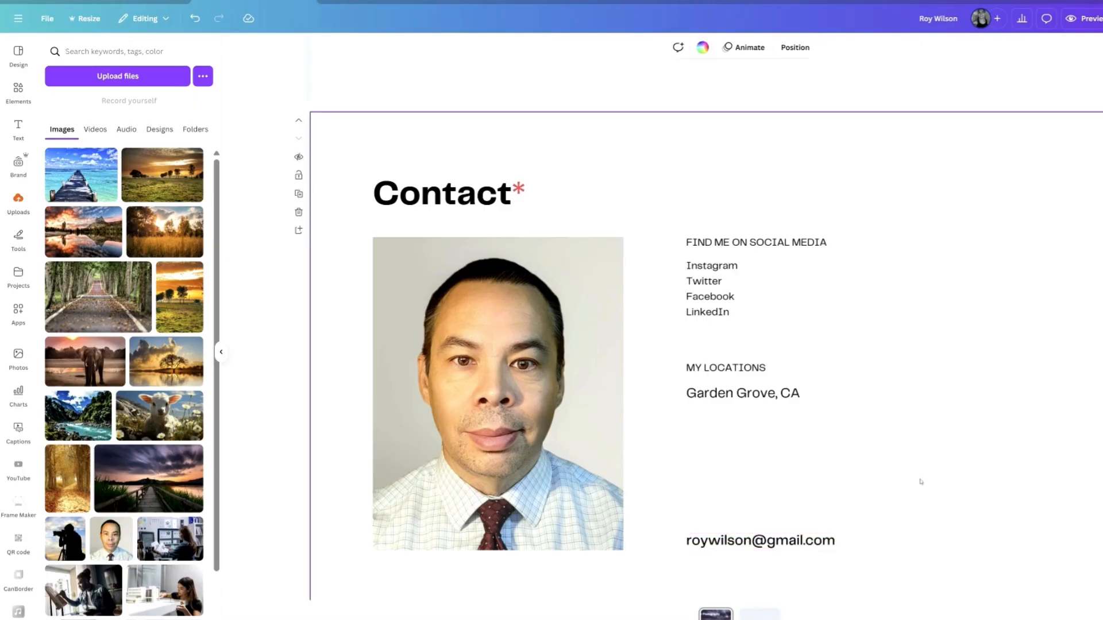
scroll(921, 481, "down", 1)
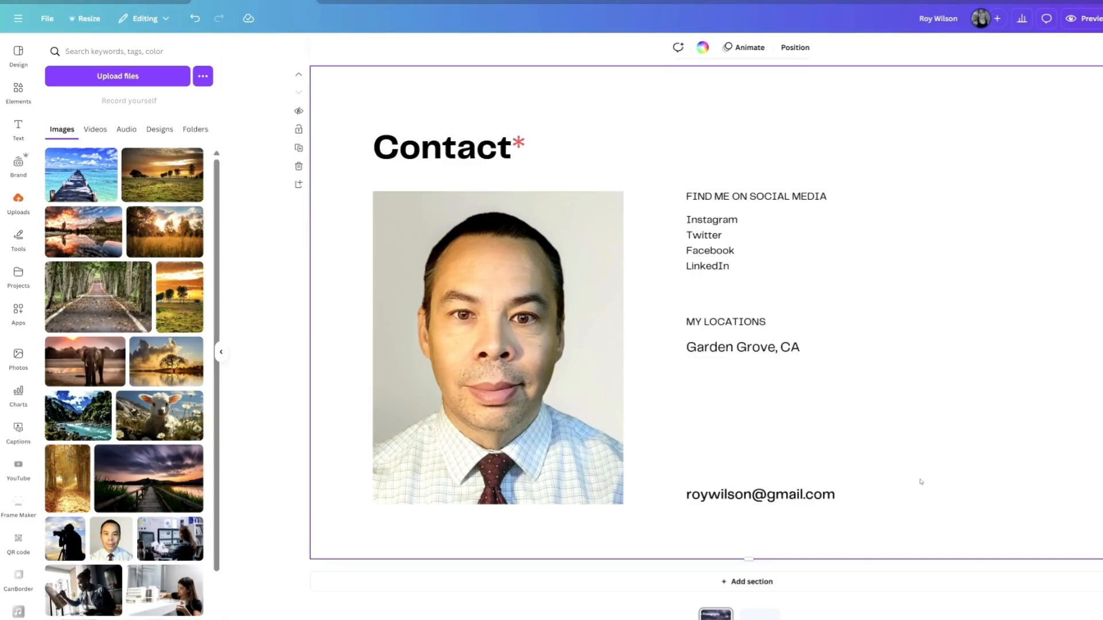
scroll(924, 480, "up", 10)
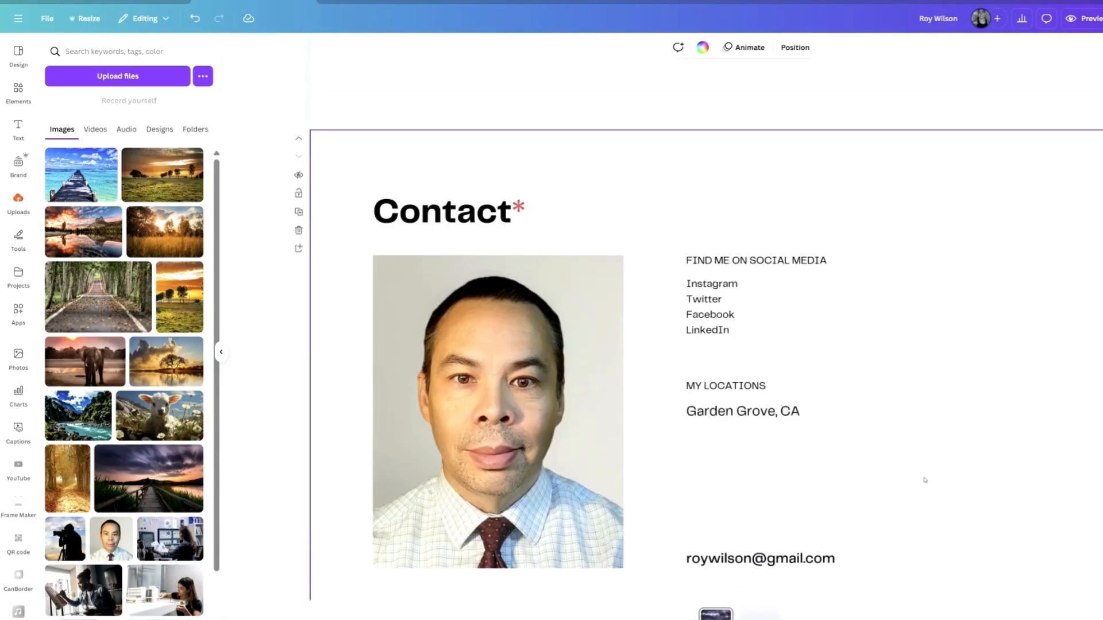
scroll(924, 480, "up", 10)
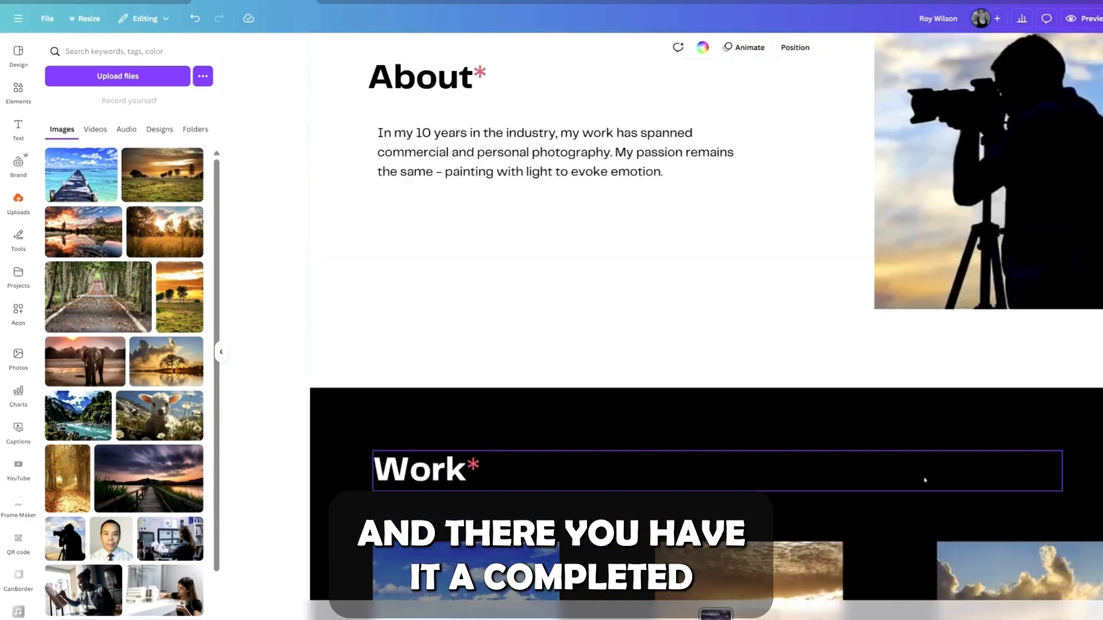
scroll(925, 480, "down", 15)
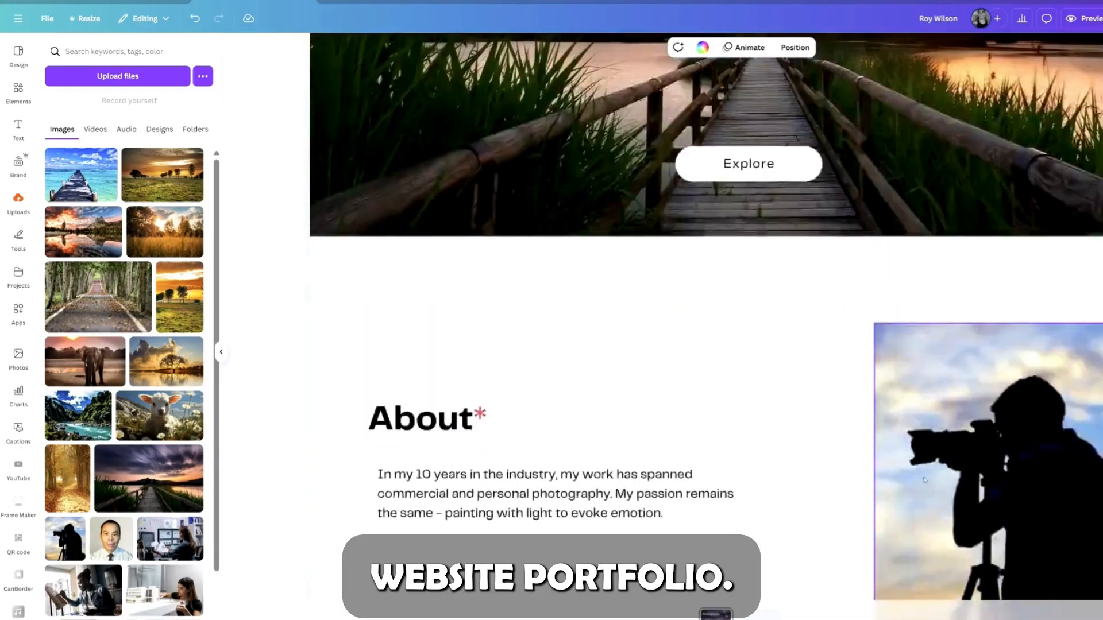
scroll(924, 480, "down", 3)
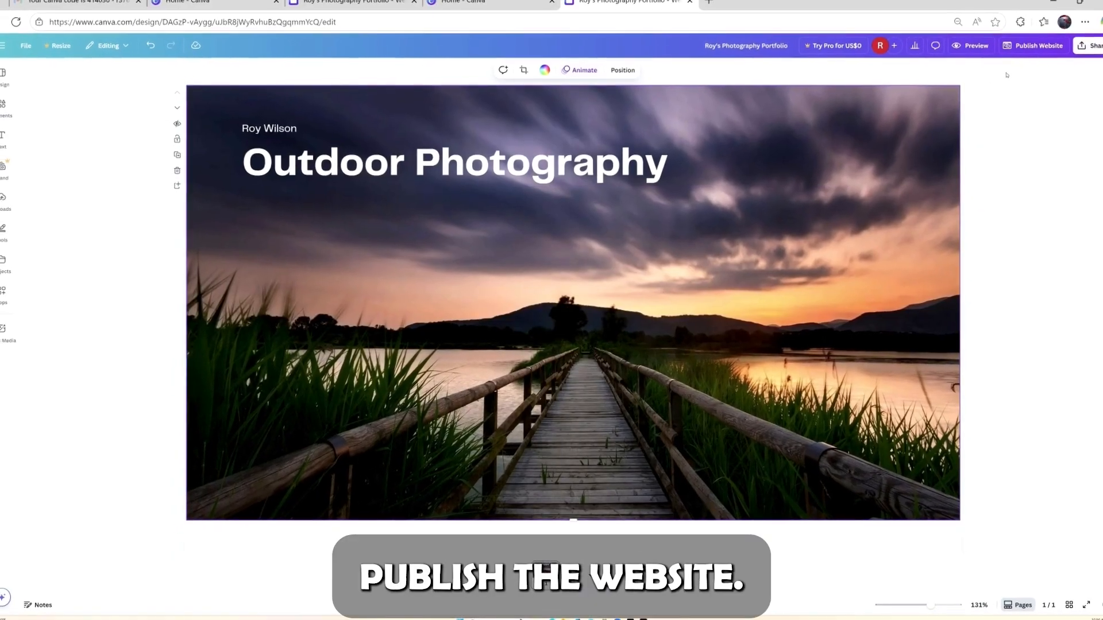
Step: Scroll through the site in Preview, then bring up Publish Website showing it Live
left_click(965, 53)
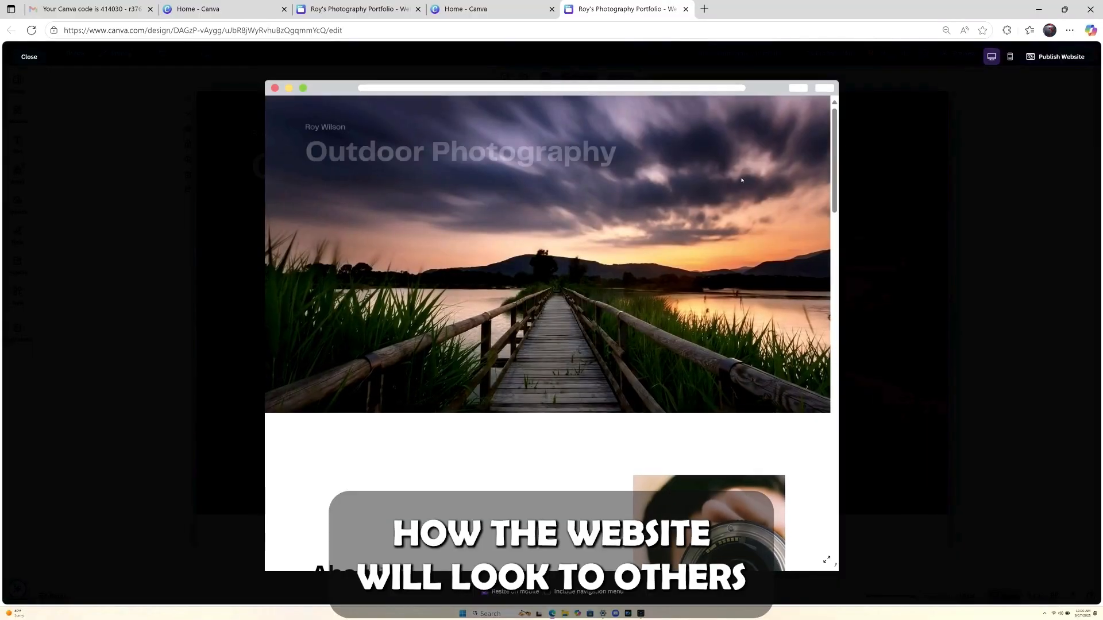
scroll(741, 180, "down", 1)
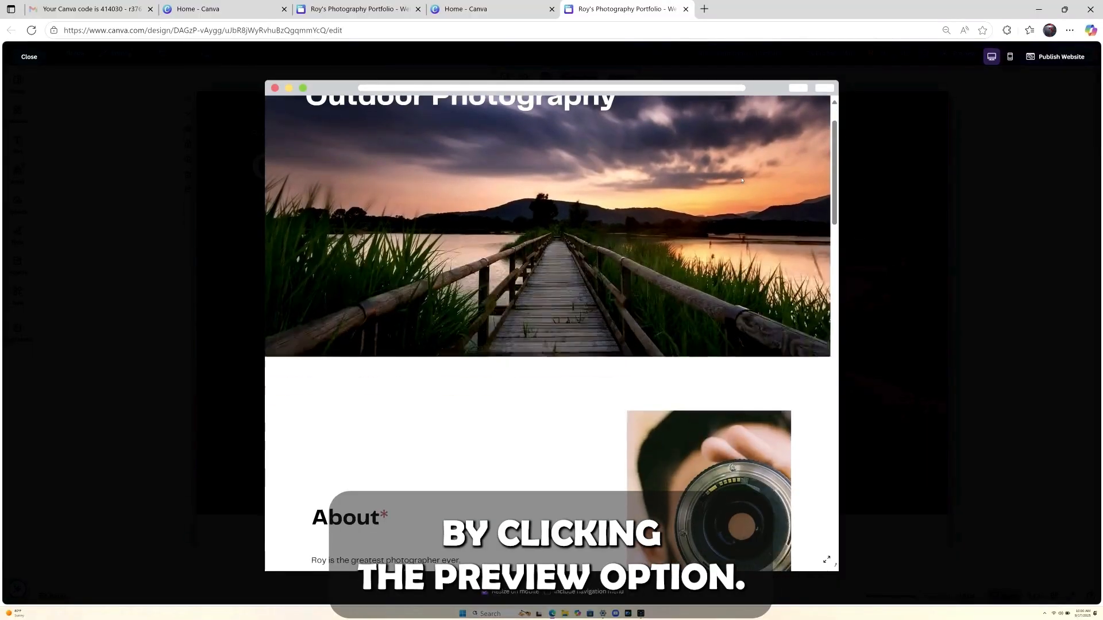
scroll(741, 180, "up", 1)
scroll(741, 181, "down", 4)
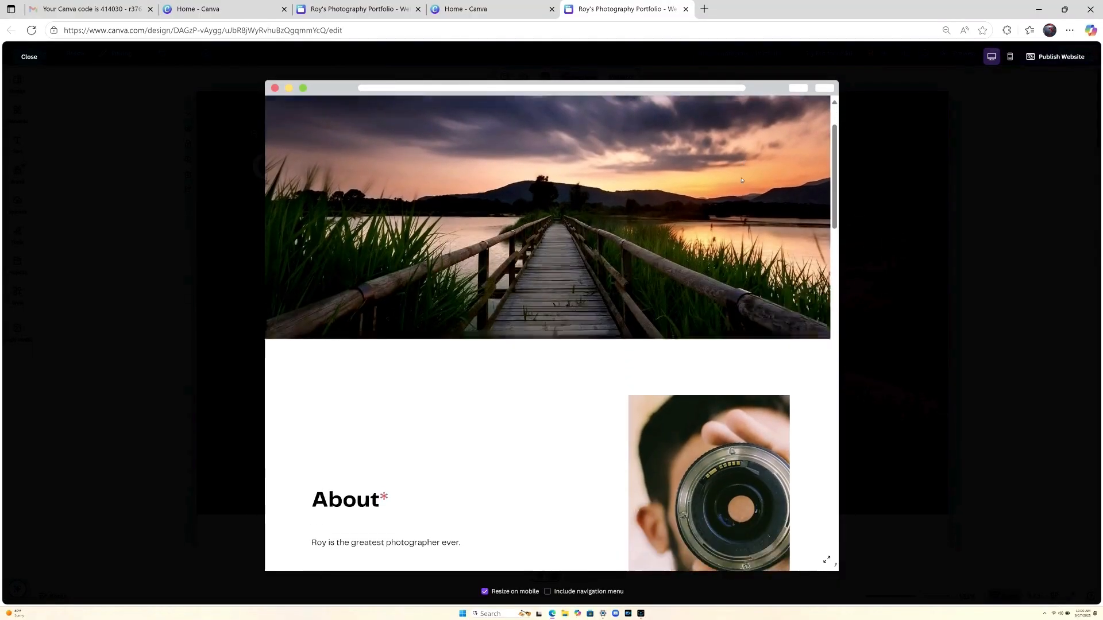
scroll(741, 180, "down", 3)
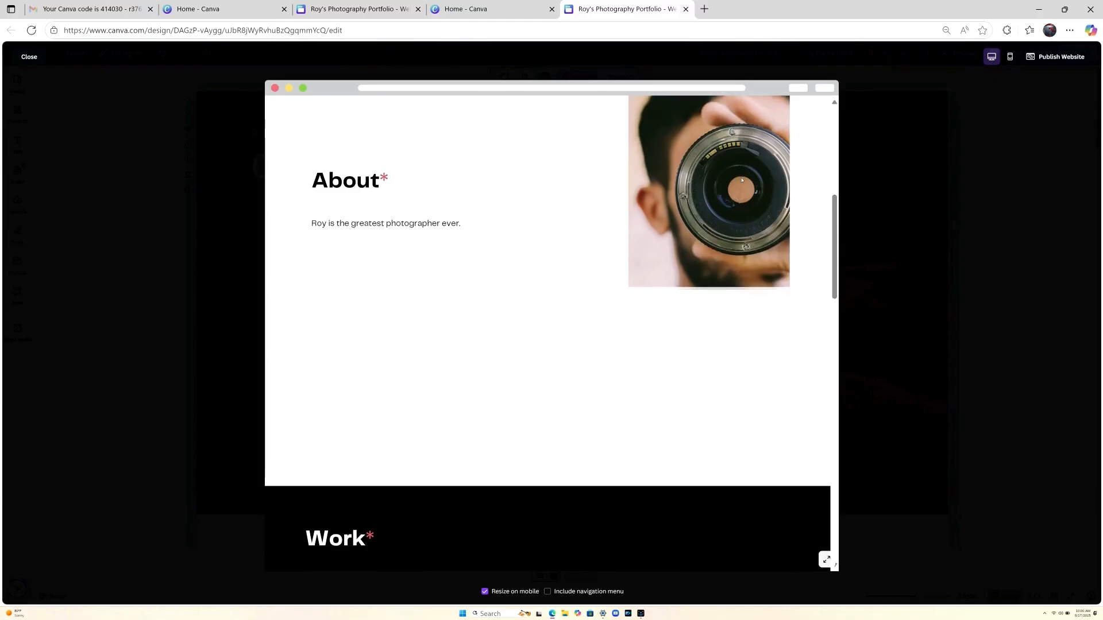
scroll(742, 180, "down", 9)
scroll(741, 181, "down", 10)
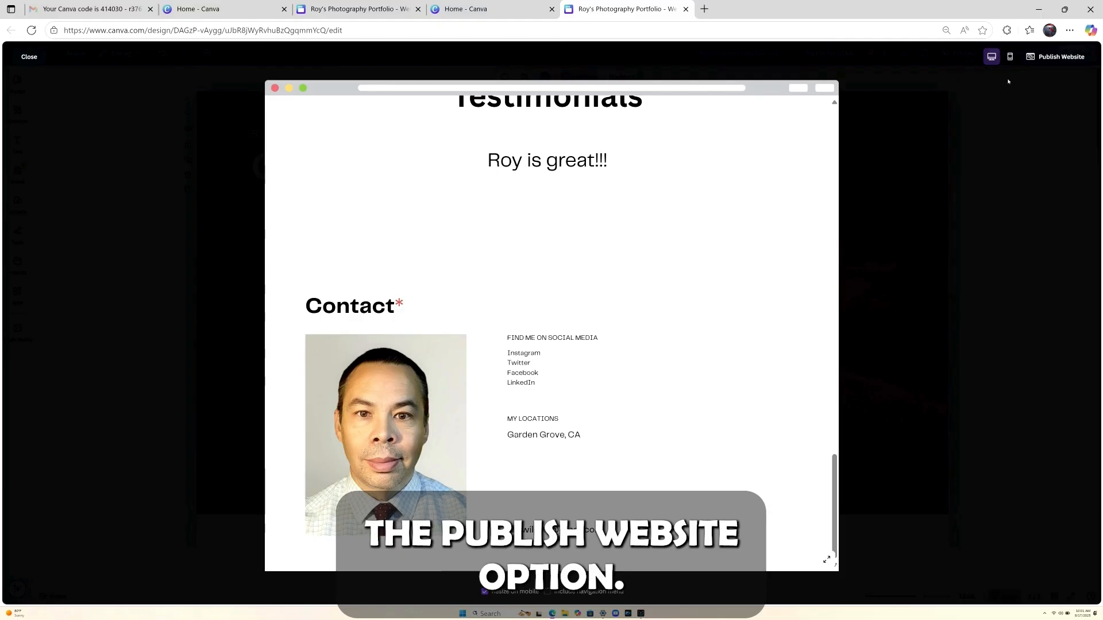
left_click(1046, 57)
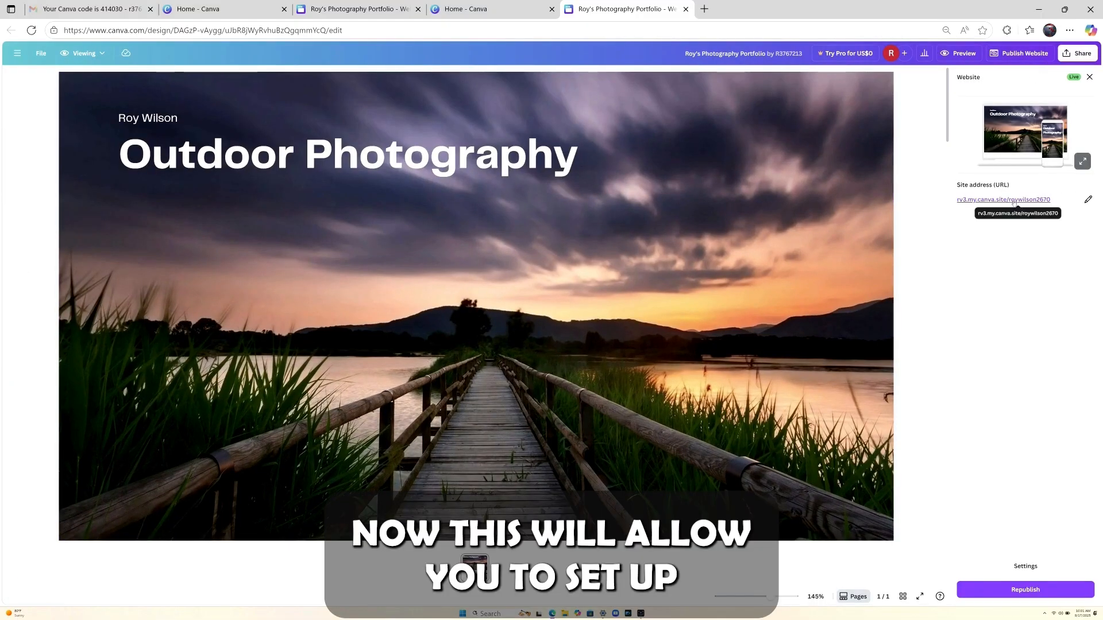
left_click(1087, 199)
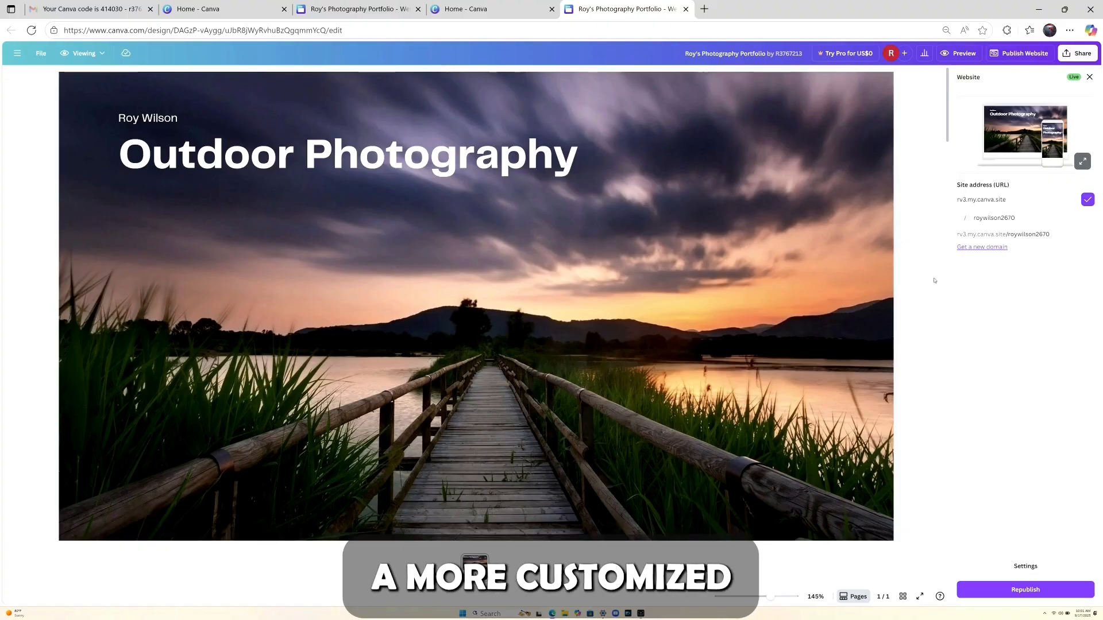
left_click(984, 247)
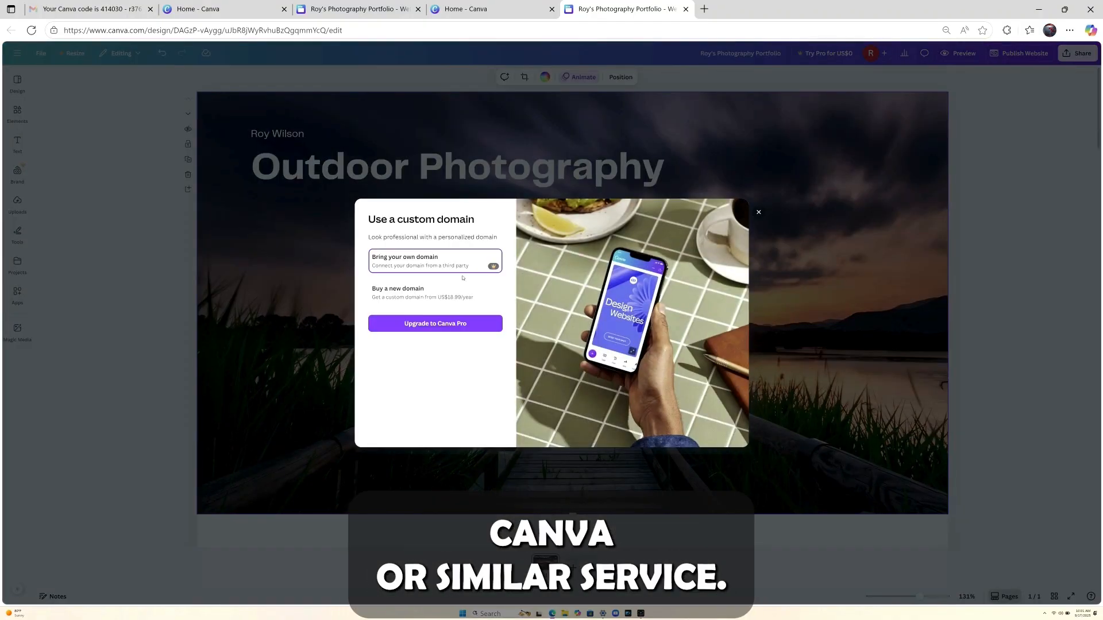
left_click(758, 213)
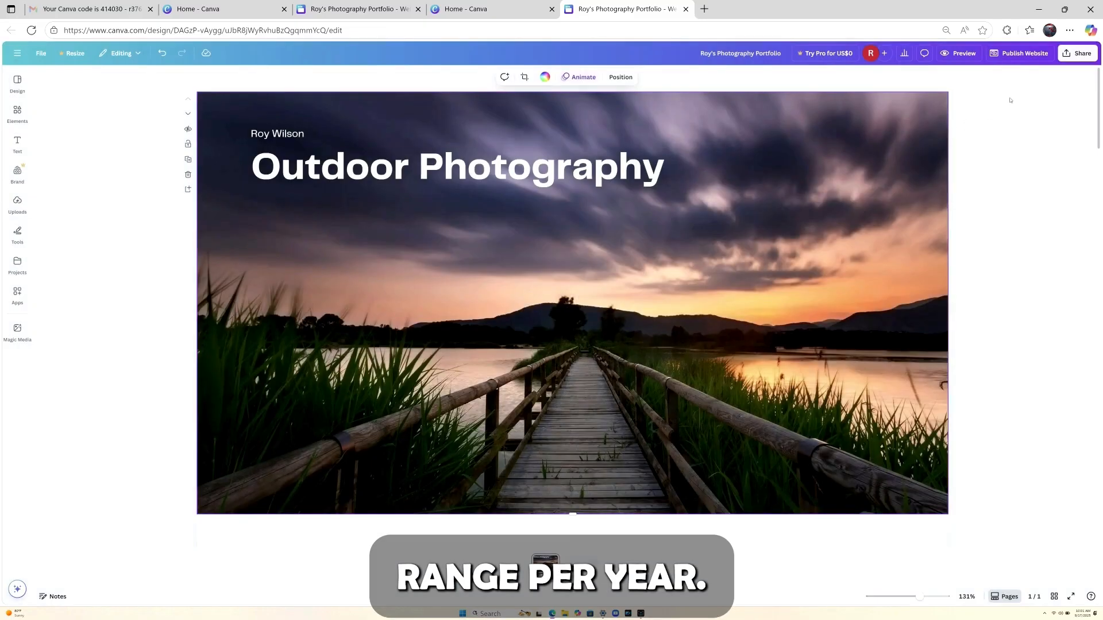
left_click(1032, 54)
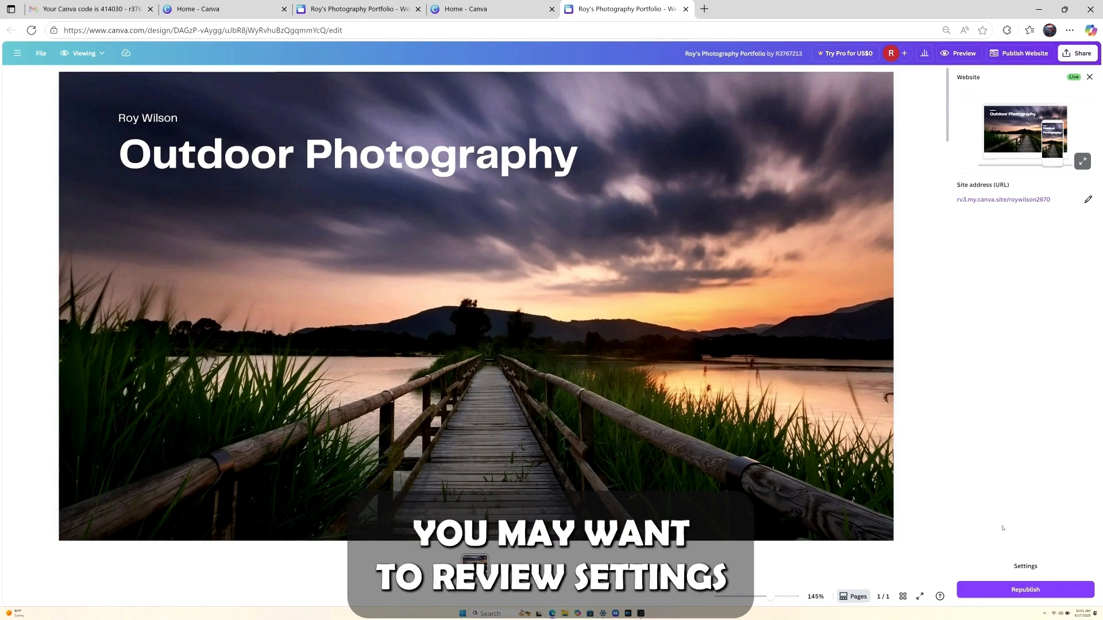
Step: In Settings, leave search engine visibility and password protection off, then Continue to Publish
left_click(1019, 567)
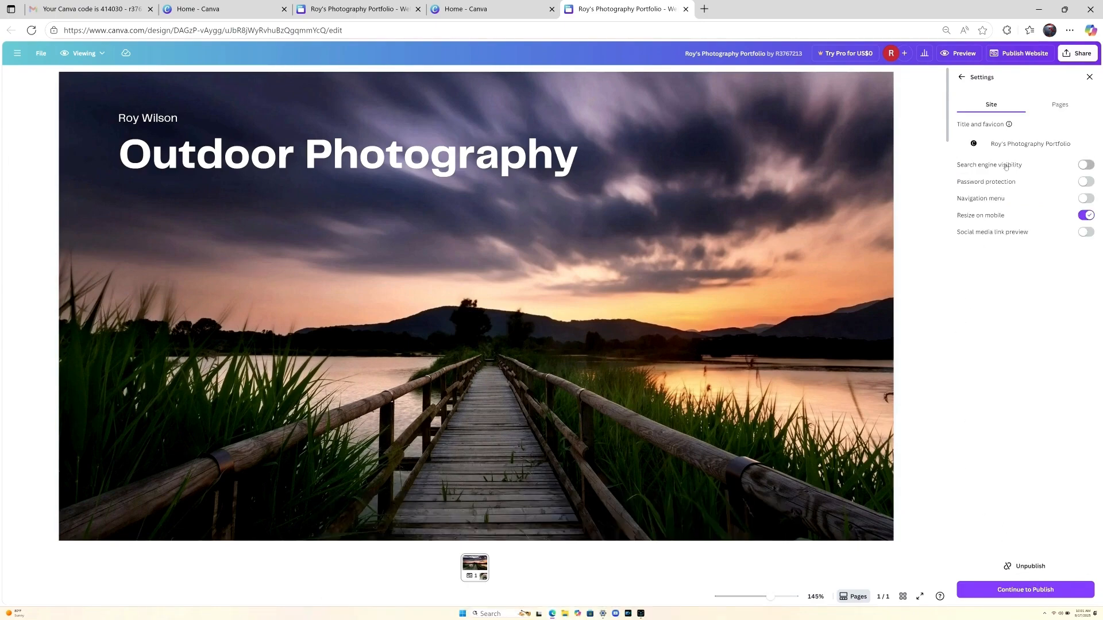
left_click(1090, 166)
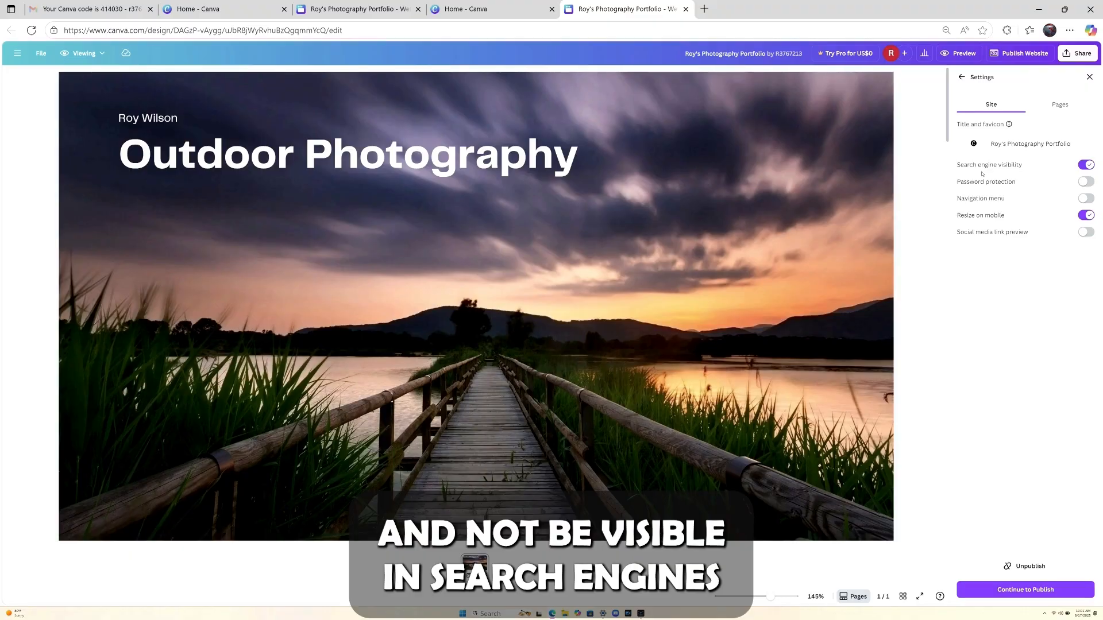
left_click(1080, 165)
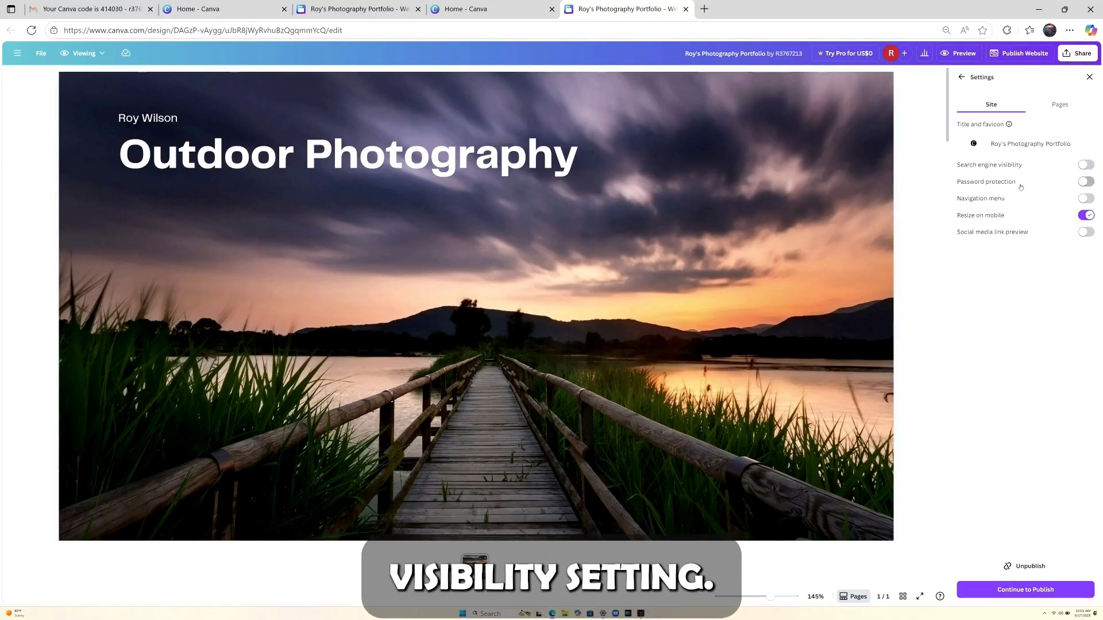
left_click(1085, 182)
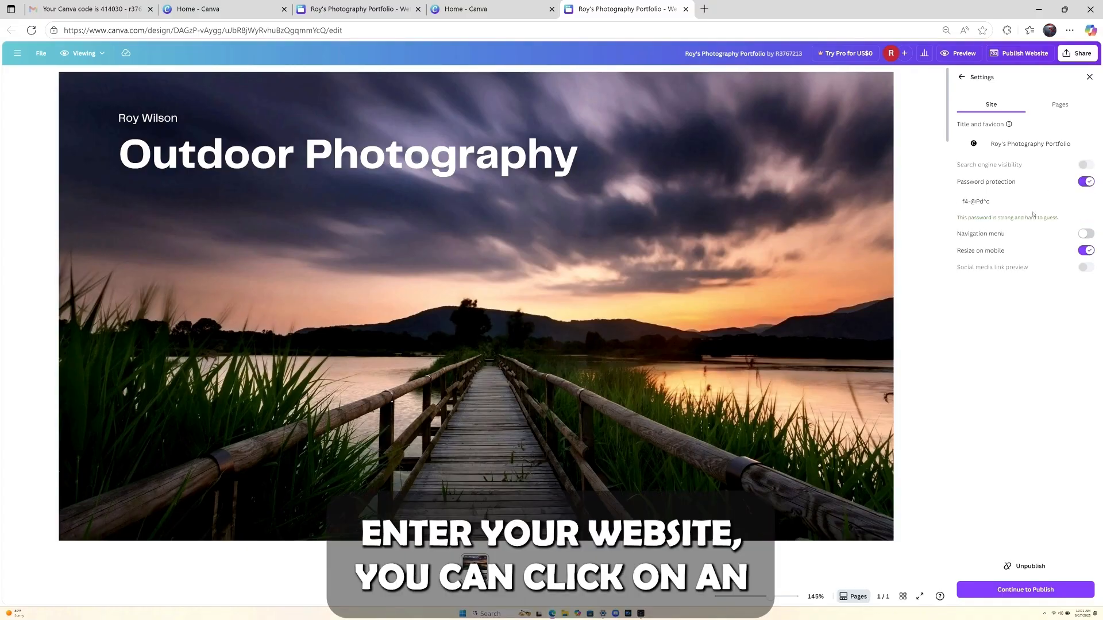
left_click(1085, 182)
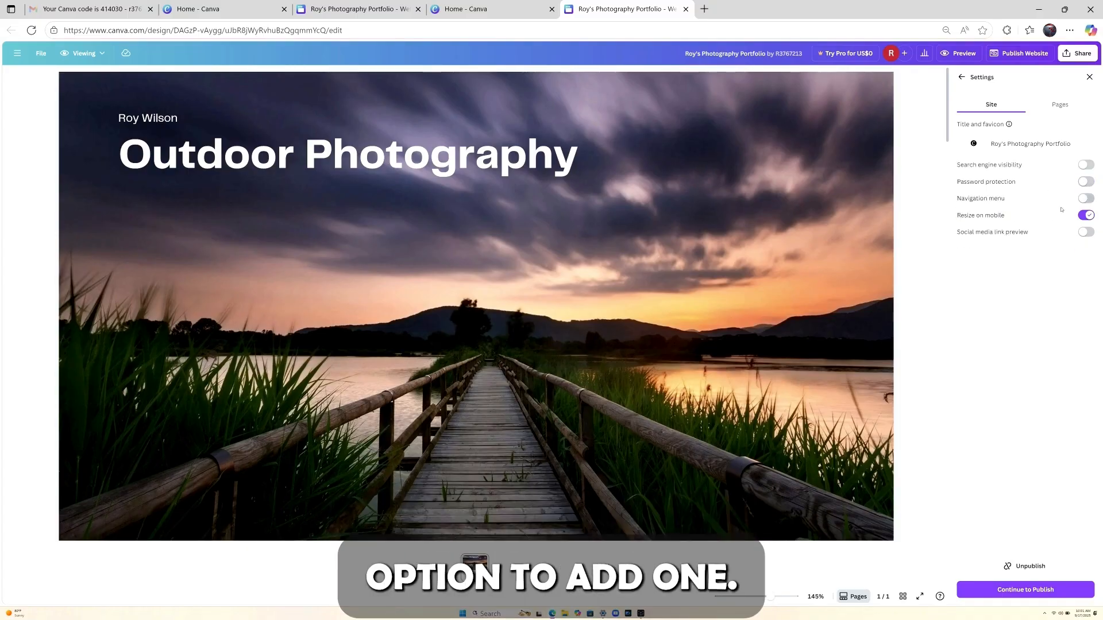
left_click(1025, 589)
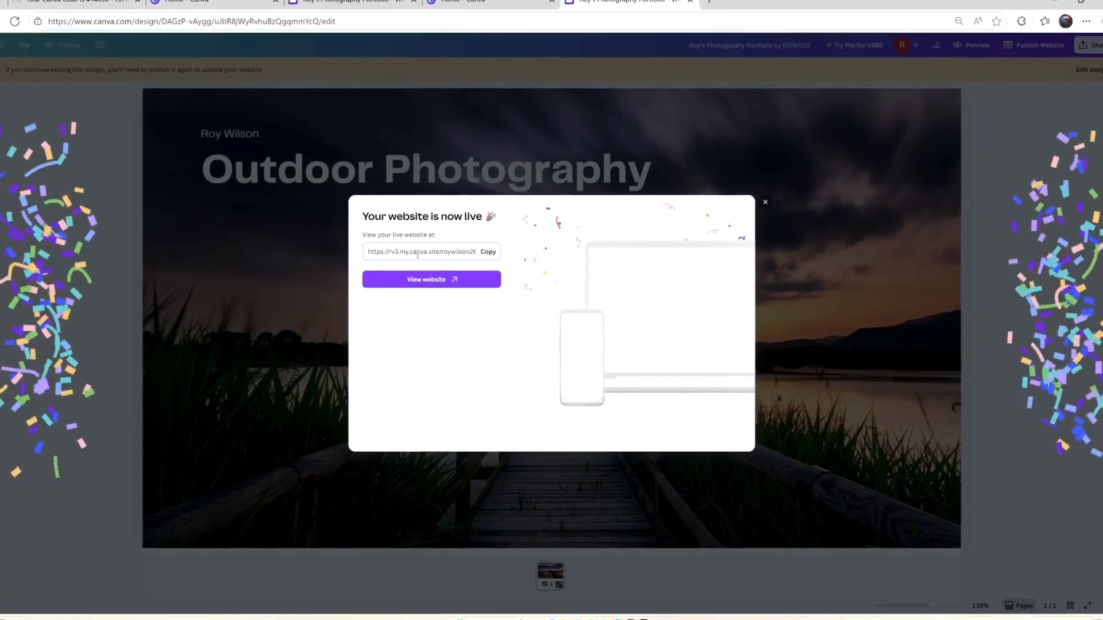
Step: Copy the site's my.canva.site link and open the published portfolio in a new tab
left_click(487, 251)
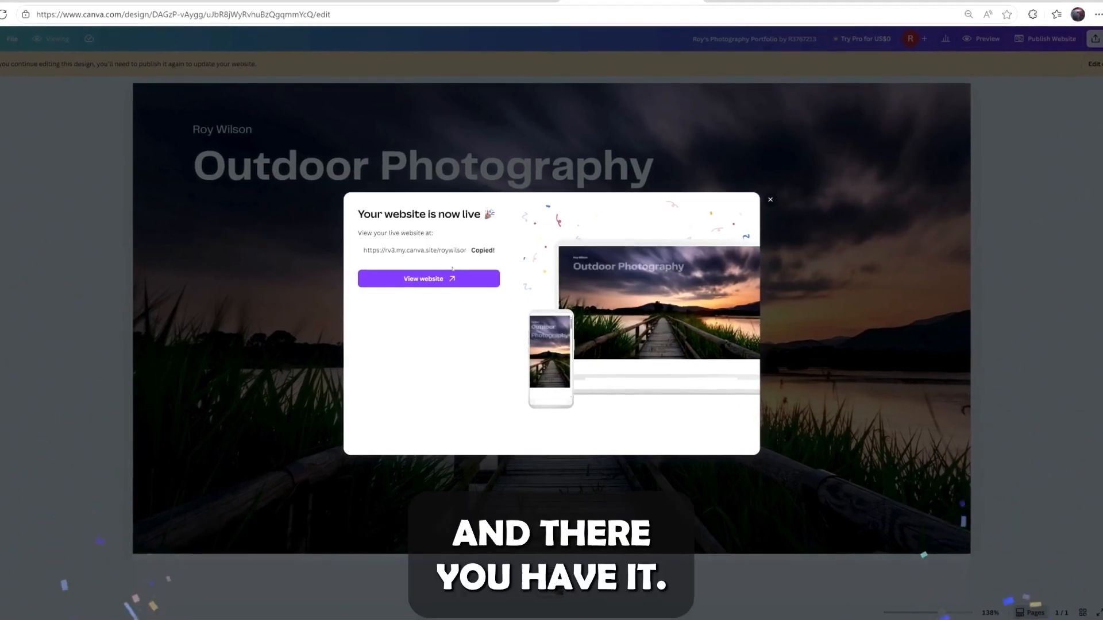
left_click(435, 279)
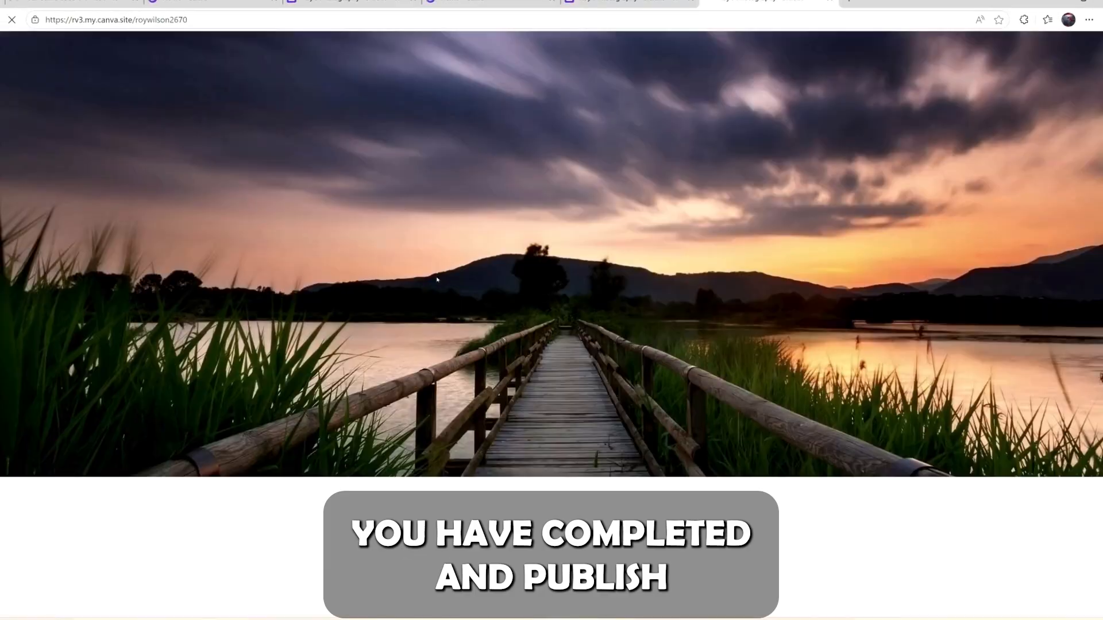
scroll(663, 237, "down", 1)
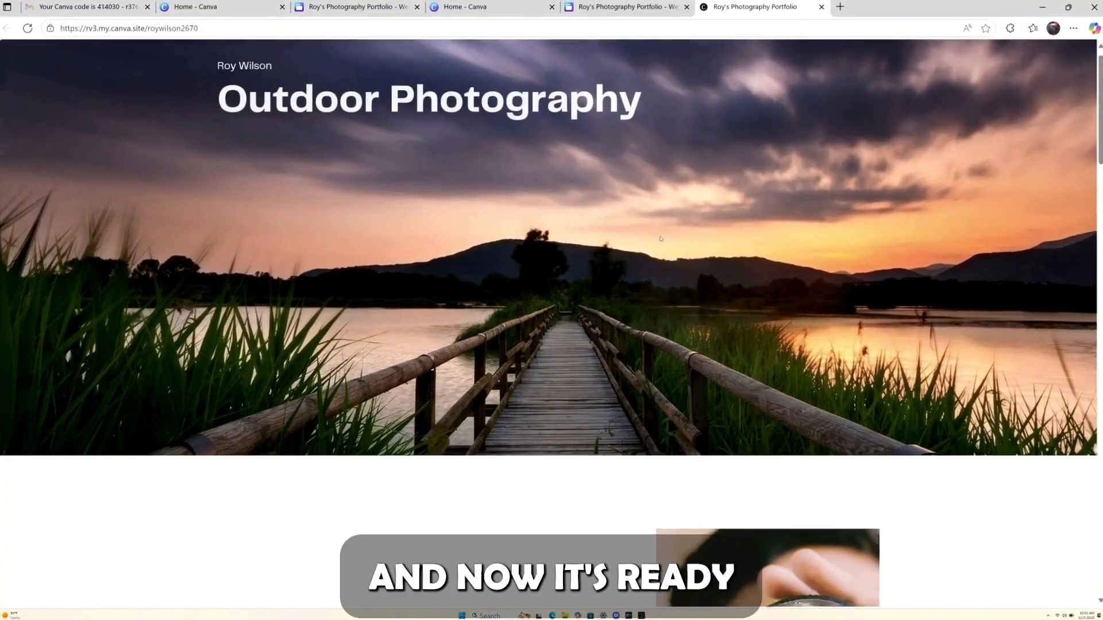
scroll(660, 239, "down", 5)
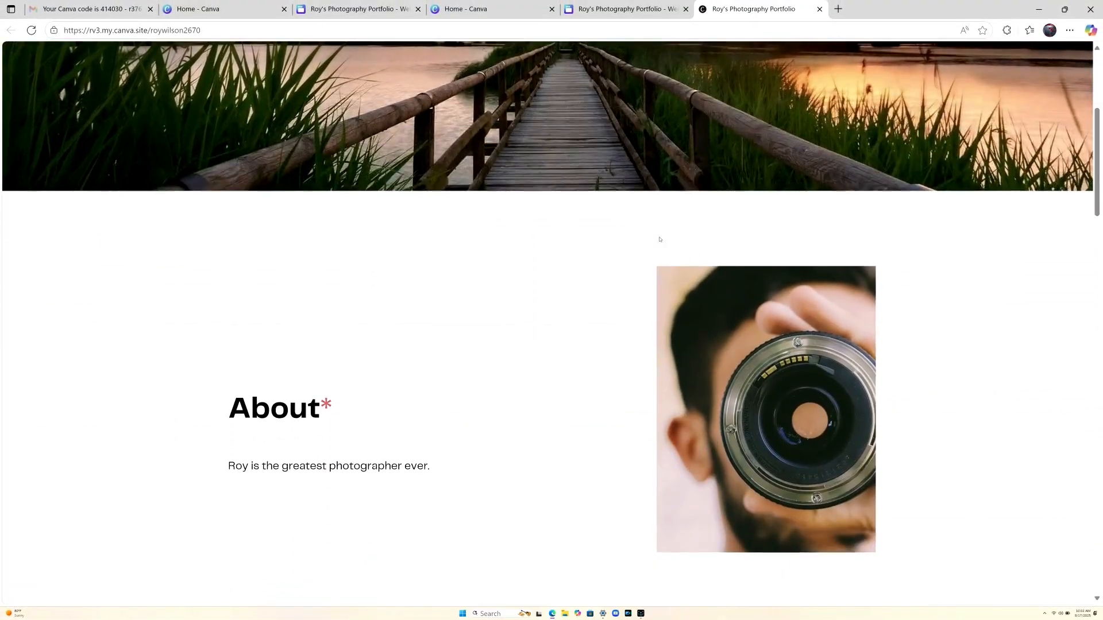
scroll(659, 239, "down", 10)
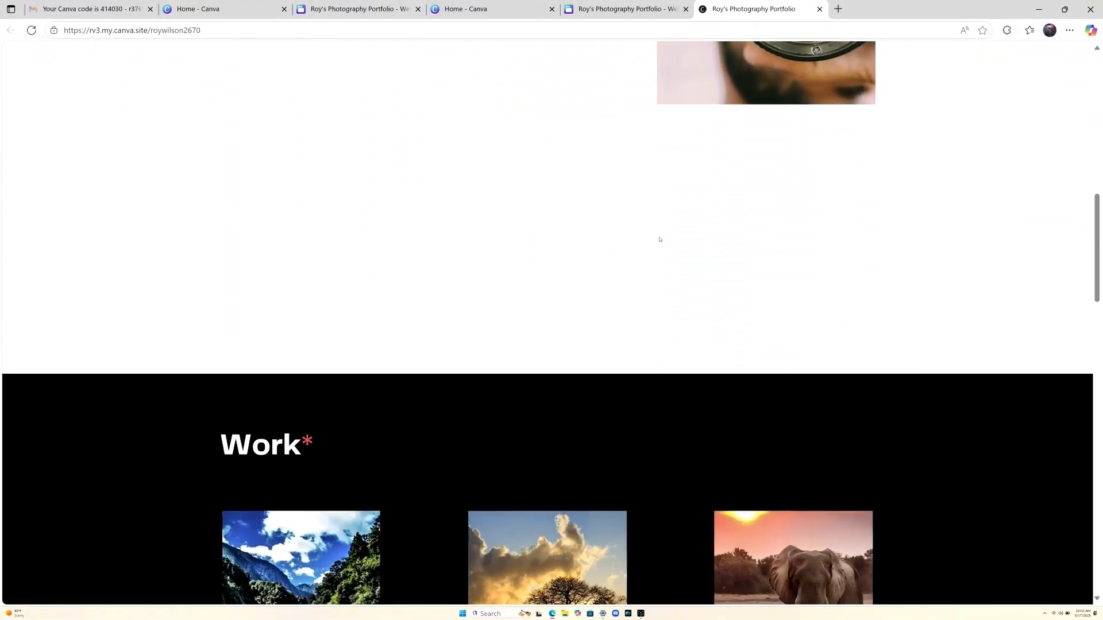
scroll(659, 239, "down", 7)
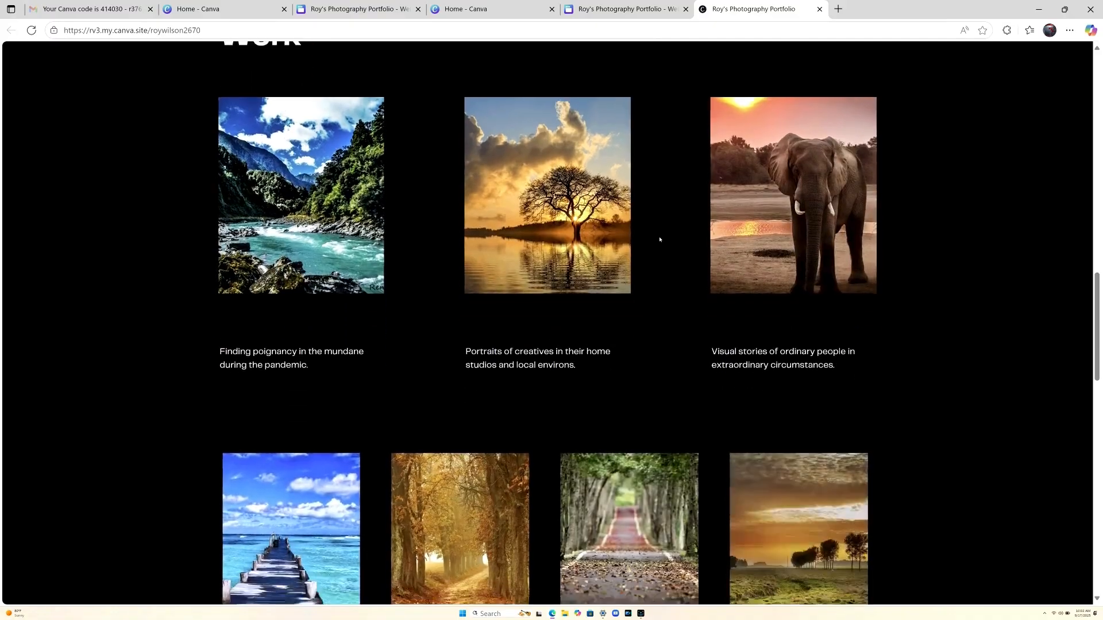
scroll(659, 240, "down", 10)
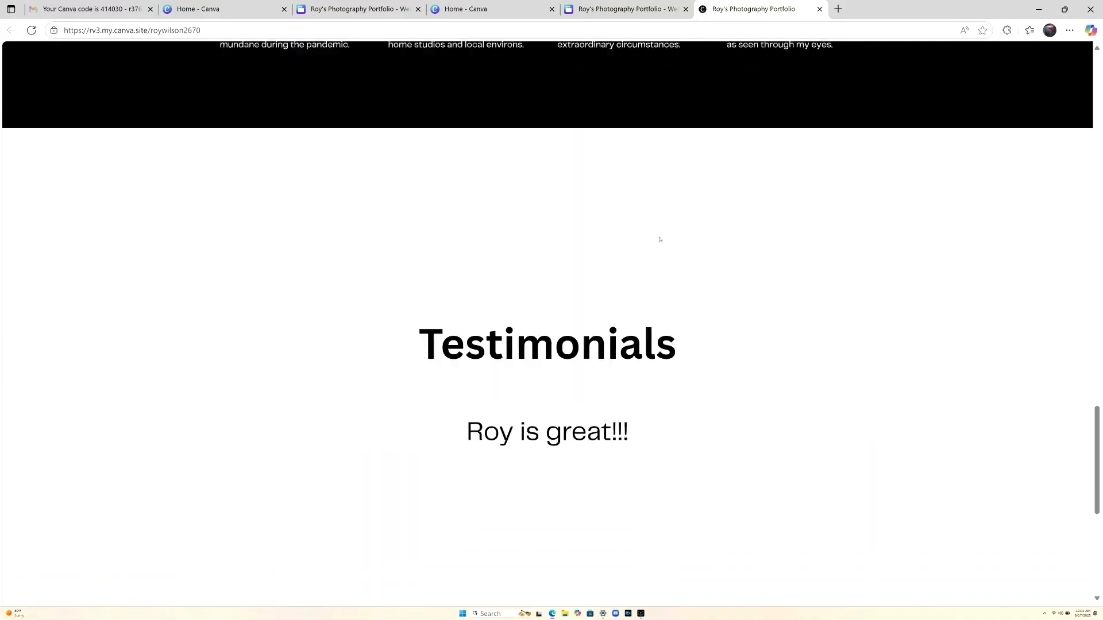
scroll(659, 239, "down", 5)
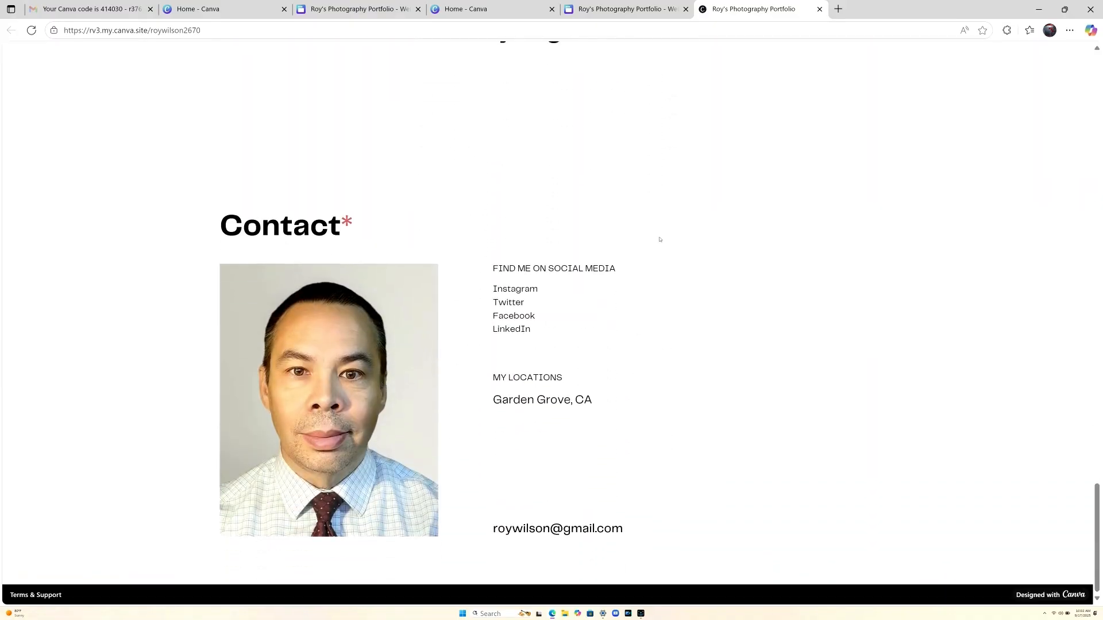